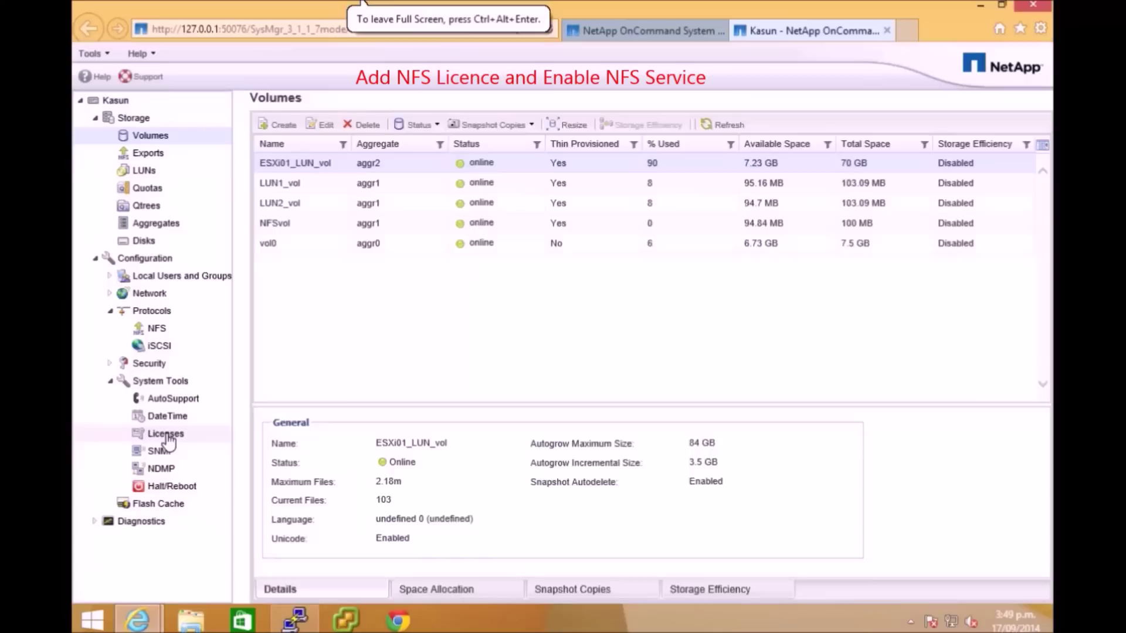
Step: Review the installed licences and confirm NFS is Enabled, then view the still-empty Exports list
{"action": "left_click", "coordinate": [165, 434]}
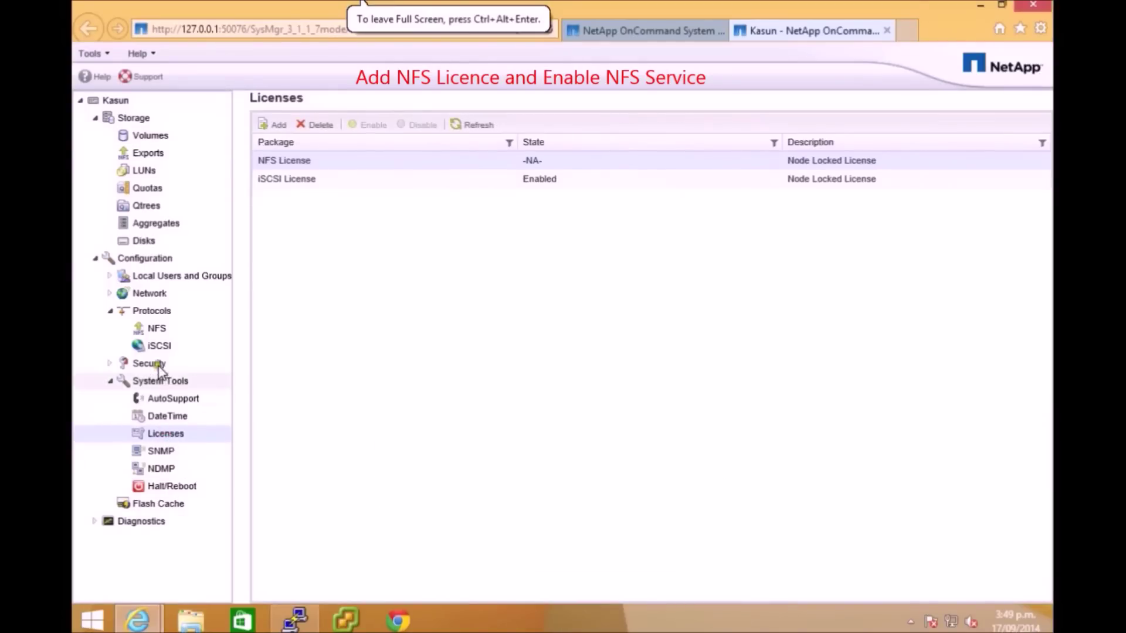
{"action": "left_click", "coordinate": [153, 327]}
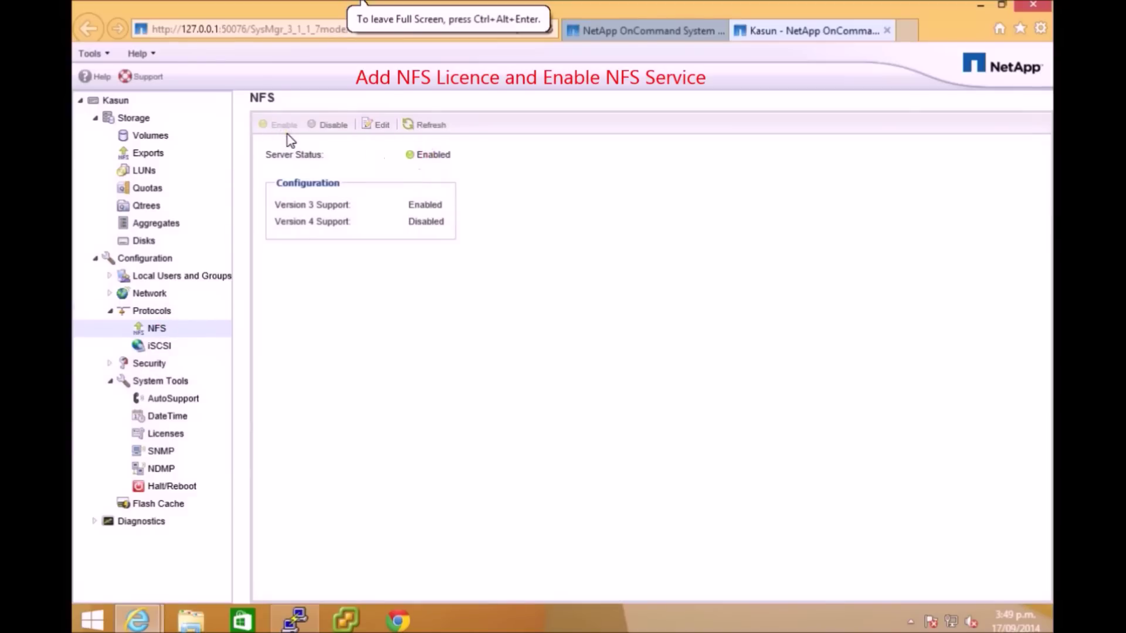
{"action": "left_click", "coordinate": [146, 154]}
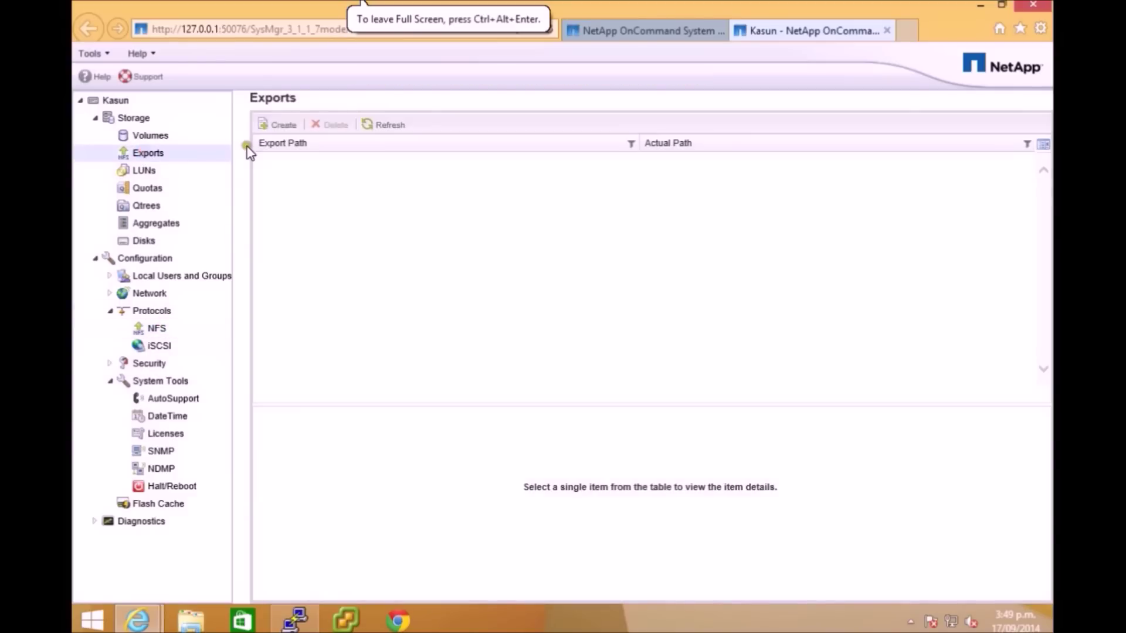
Step: Pick root > aggr1 > NFSvol > nfs_tree and create its export with all-hosts read-write access
{"action": "left_click", "coordinate": [284, 127]}
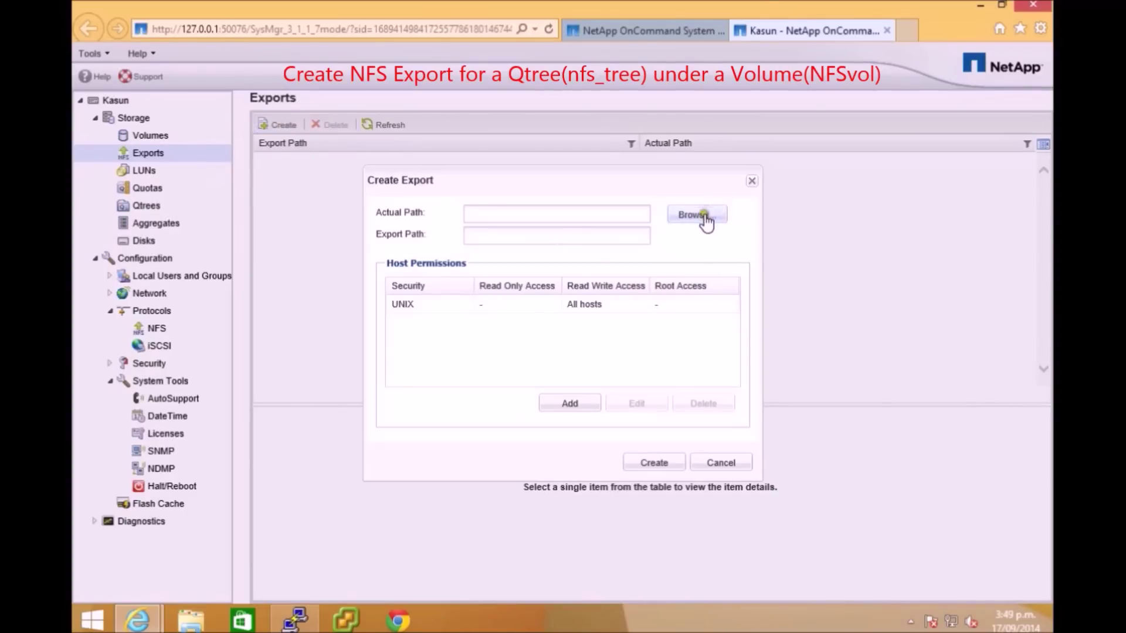
{"action": "left_click", "coordinate": [698, 215]}
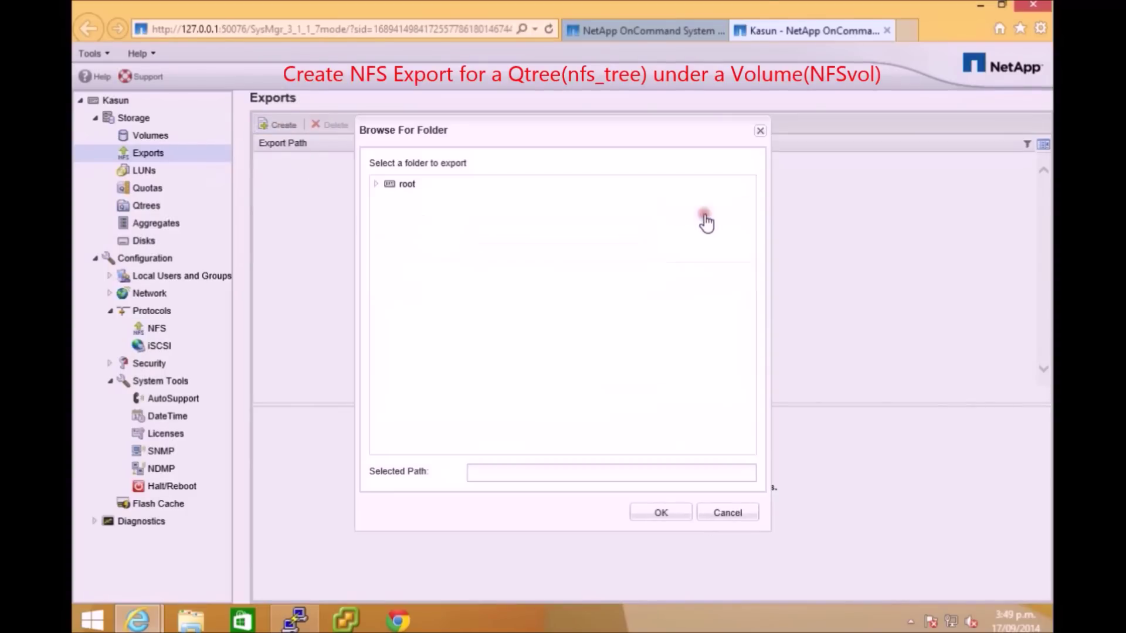
{"action": "left_click", "coordinate": [375, 183]}
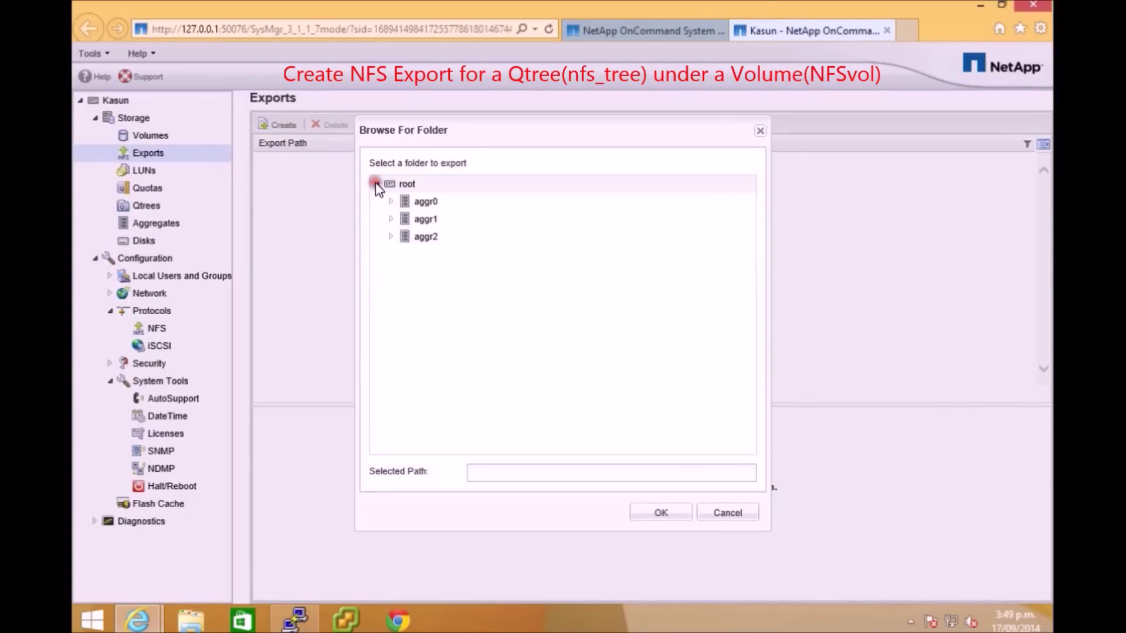
{"action": "left_click", "coordinate": [390, 219]}
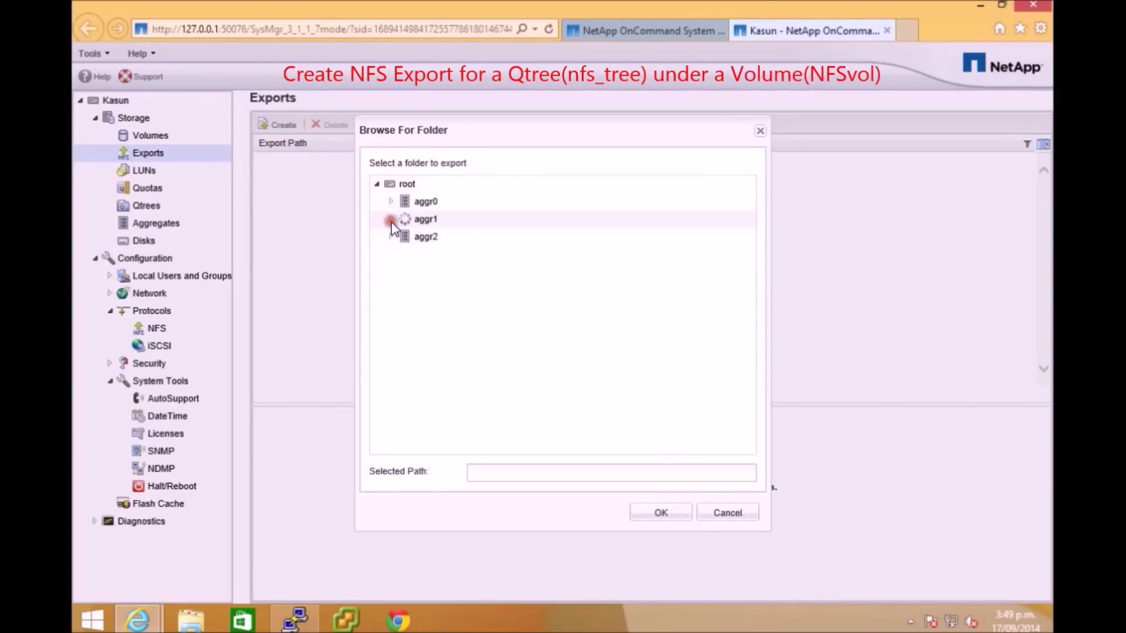
{"action": "left_click", "coordinate": [407, 271]}
{"action": "left_click", "coordinate": [463, 289]}
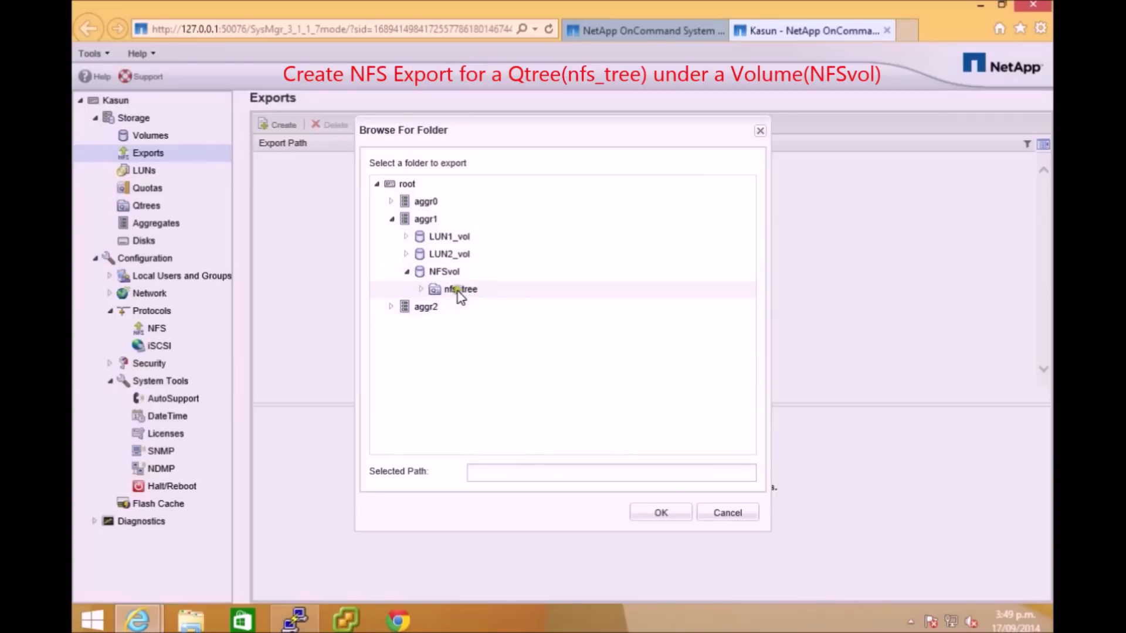
{"action": "left_click", "coordinate": [659, 515]}
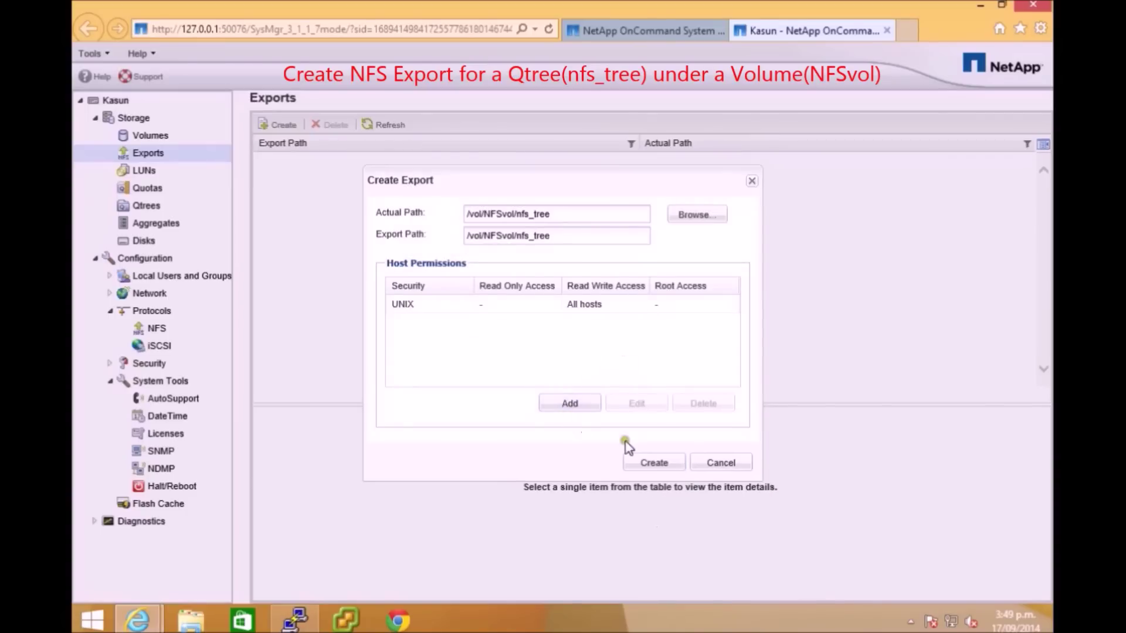
{"action": "left_click", "coordinate": [656, 465]}
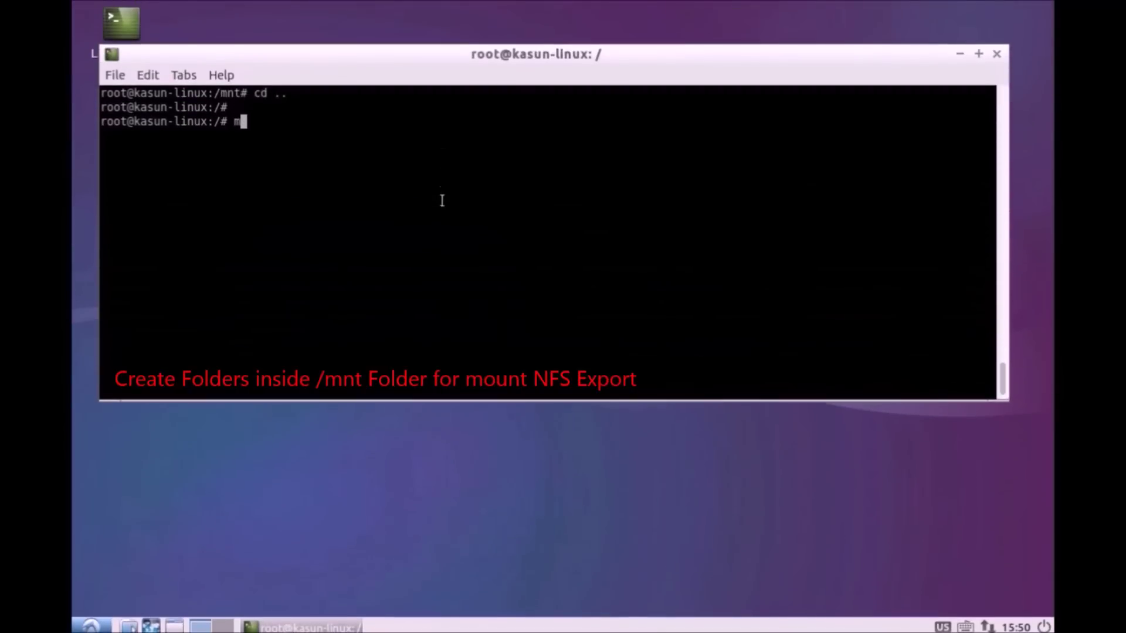
Step: Create /mnt/NFS, /mnt/NFS/NFSvol and /mnt/NFS/NFSvol/nfs_tree with successive mkdir commands
{"action": "type", "text": "mkdir /mnt/"}
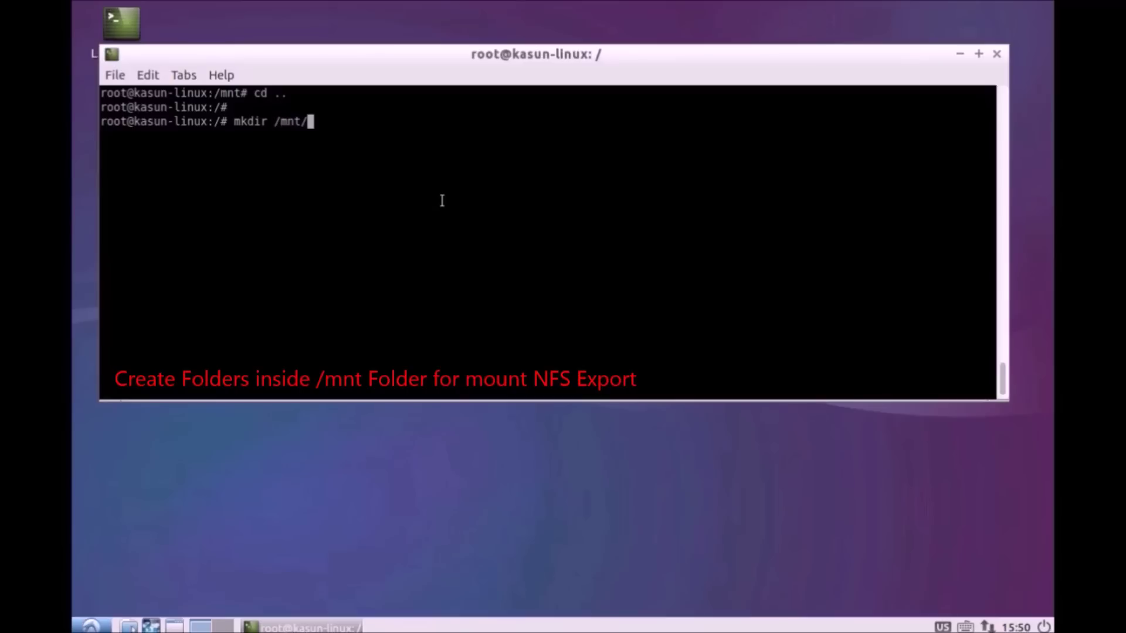
{"action": "type", "text": "NFS"}
{"action": "key", "text": "Return"}
{"action": "key", "text": "Up"}
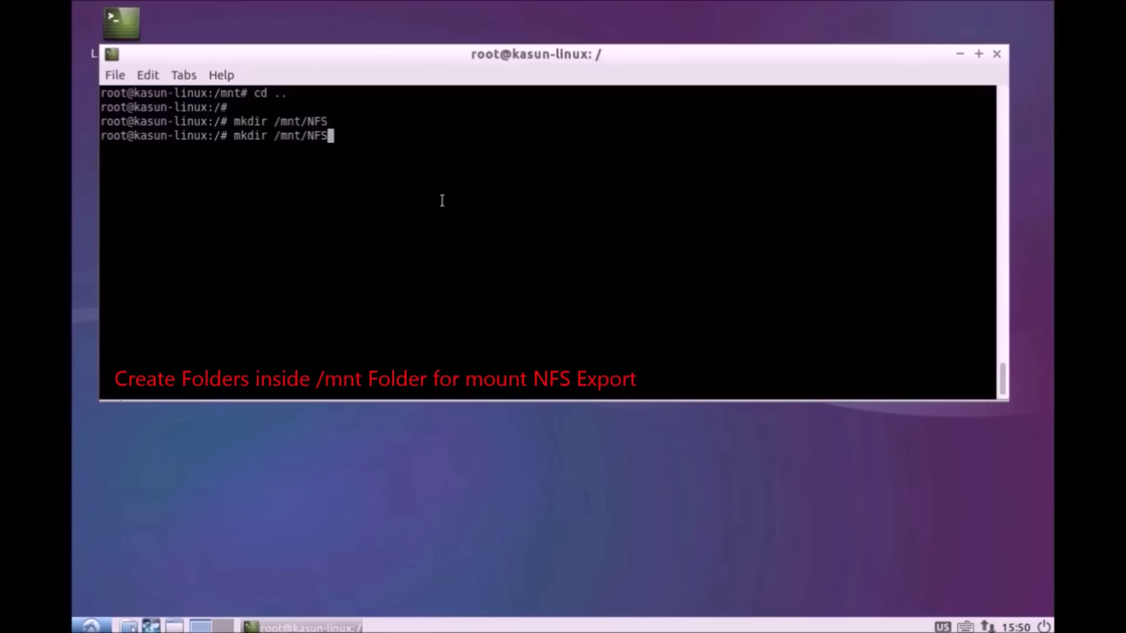
{"action": "type", "text": "/NFSvol"}
{"action": "key", "text": "Return"}
{"action": "key", "text": "Up"}
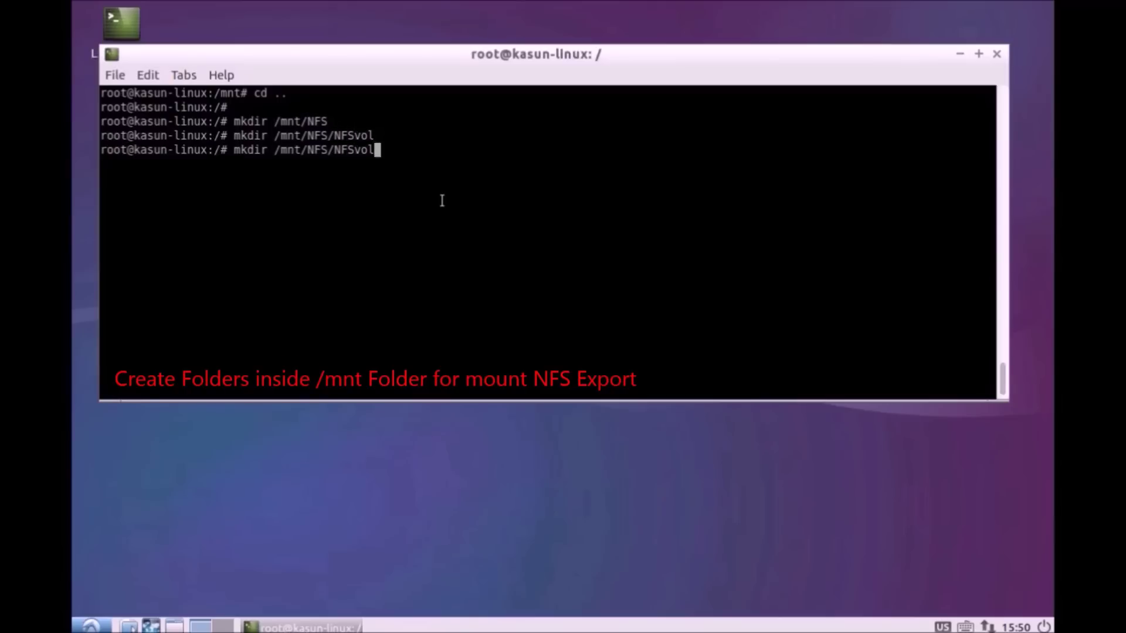
{"action": "type", "text": "/nfs_tree"}
{"action": "key", "text": "Return"}
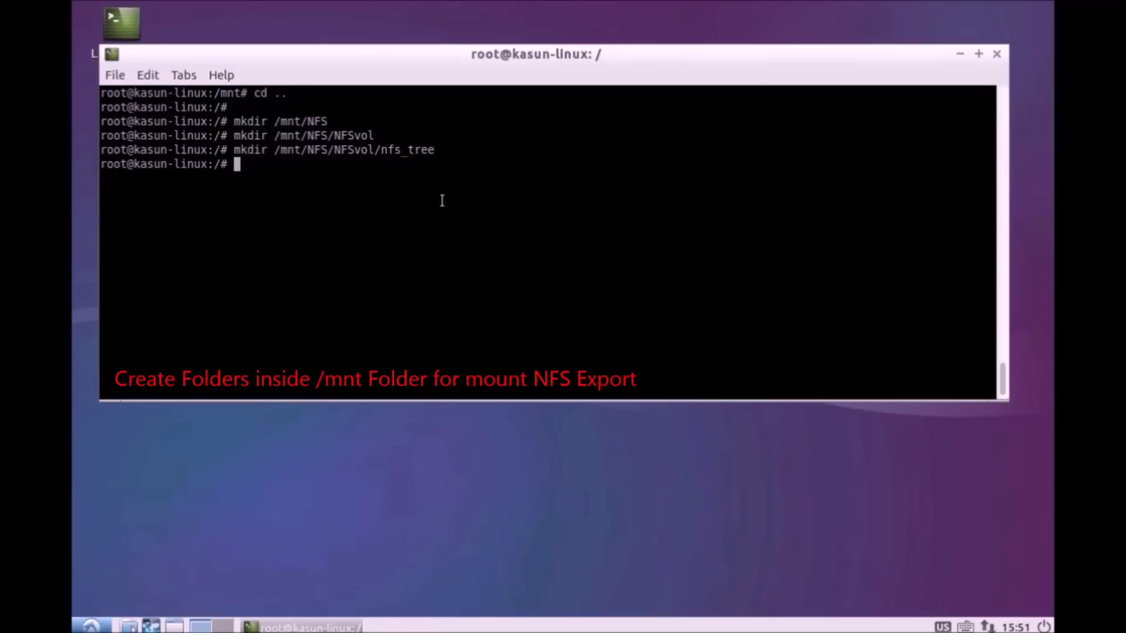
{"action": "type", "text": "mon"}
{"action": "key", "text": "BackSpace"}
{"action": "key", "text": "BackSpace"}
{"action": "key", "text": "BackSpace"}
Step: Browse in the file manager from / through mnt, NFS and NFSvol into the empty nfs_tree folder
{"action": "left_click", "coordinate": [129, 625]}
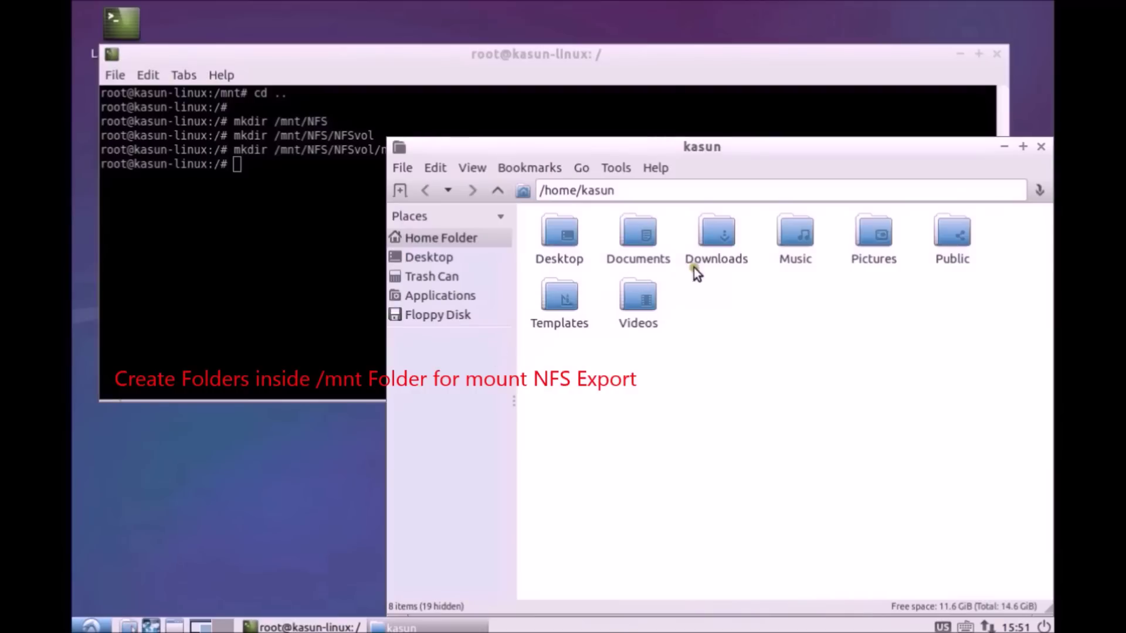
{"action": "left_click_drag", "start_coordinate": [616, 192], "coordinate": [530, 194]}
{"action": "type", "text": "/"}
{"action": "key", "text": "Return"}
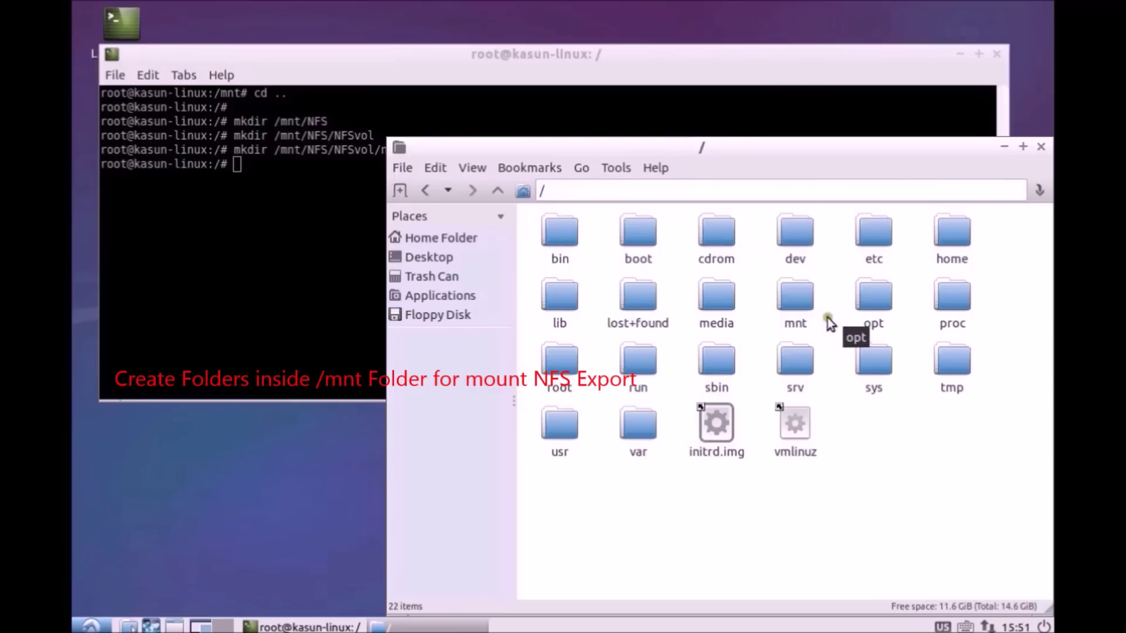
{"action": "double_click", "coordinate": [798, 305]}
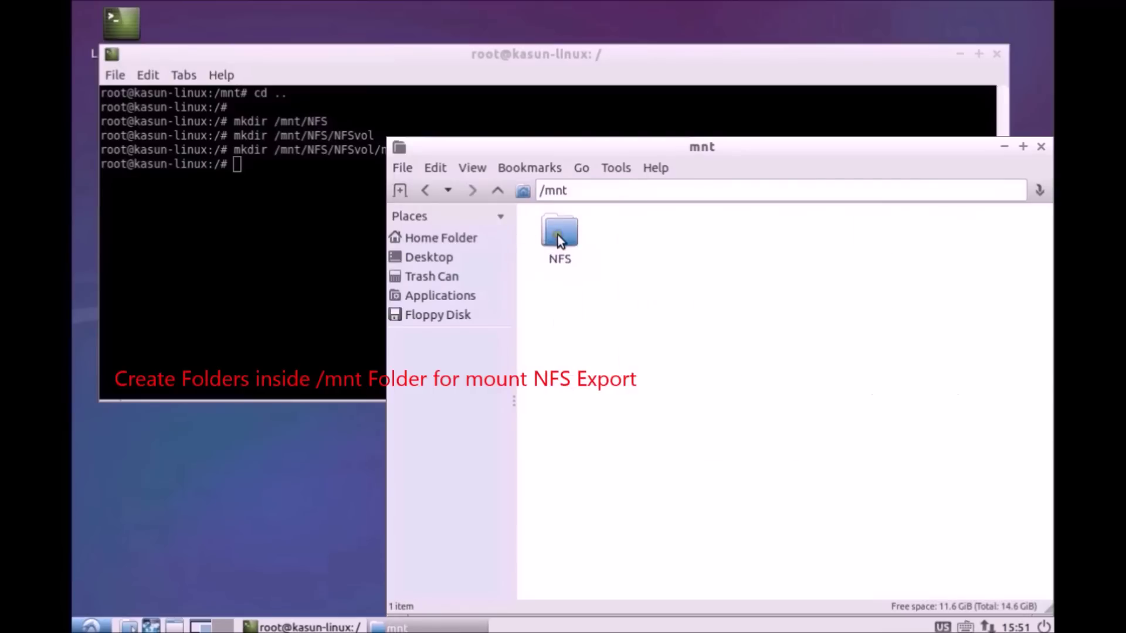
{"action": "left_click_drag", "start_coordinate": [564, 150], "coordinate": [653, 81]}
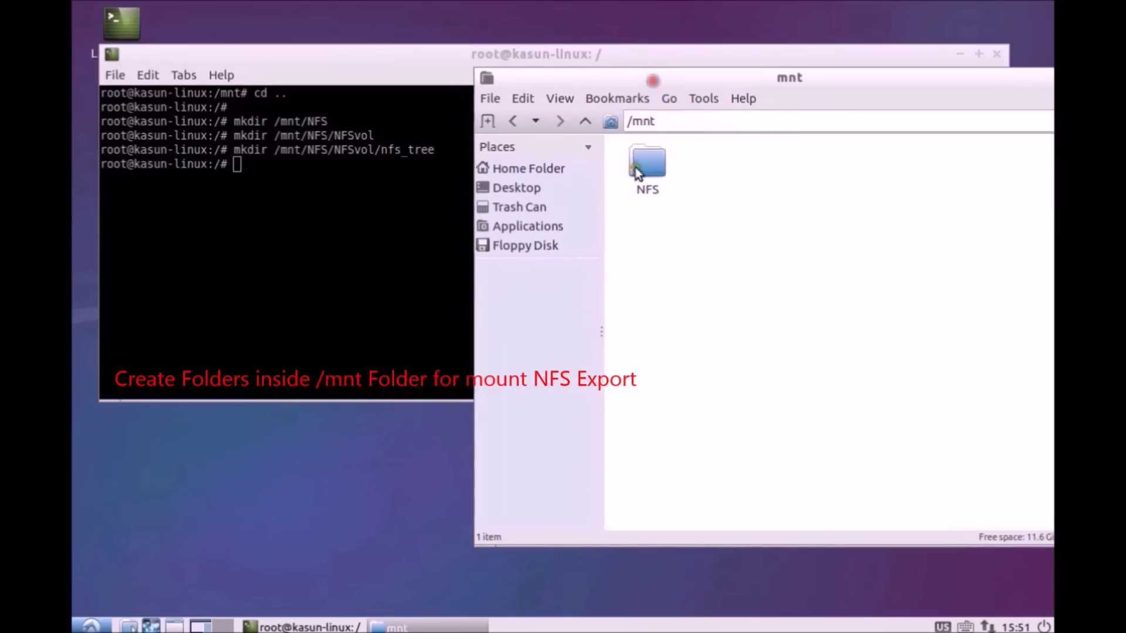
{"action": "double_click", "coordinate": [659, 181]}
{"action": "double_click", "coordinate": [656, 168]}
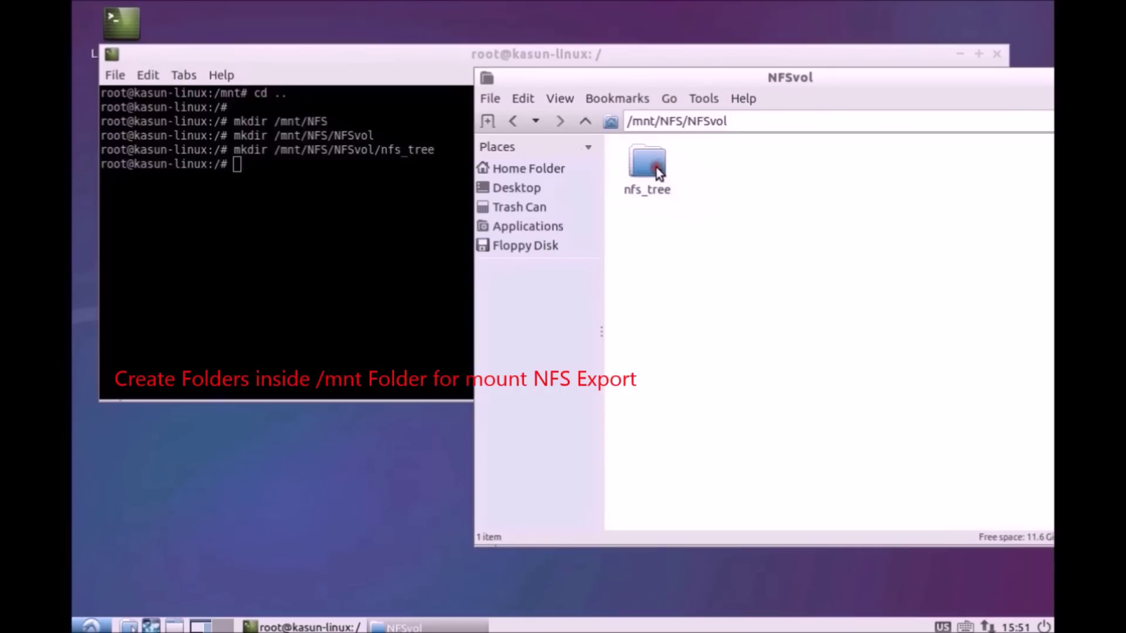
{"action": "double_click", "coordinate": [646, 170]}
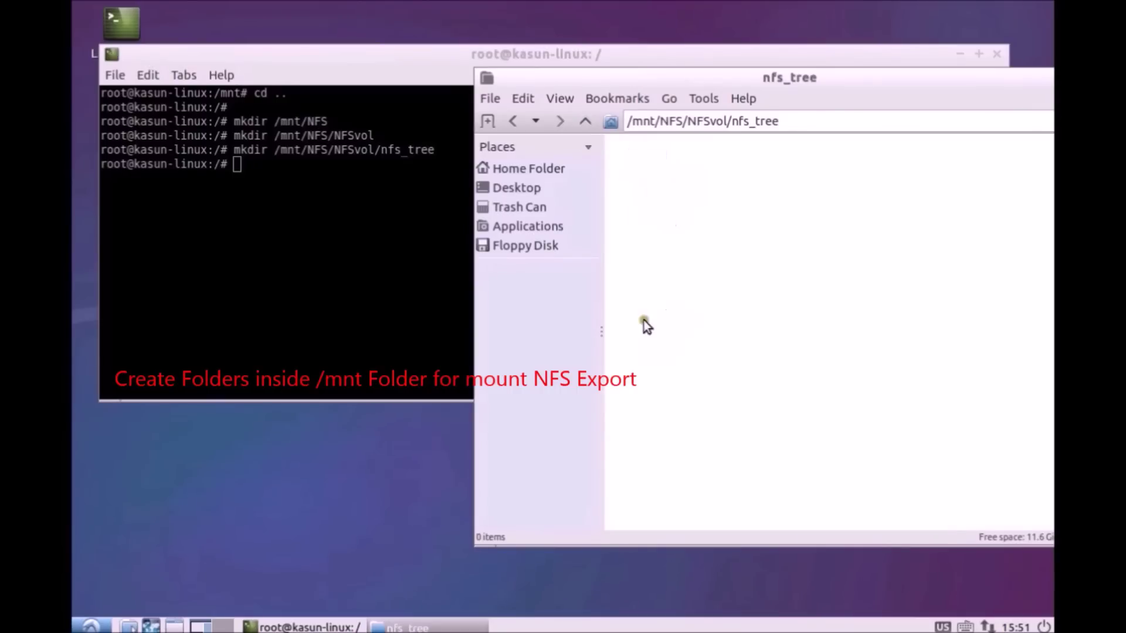
{"action": "left_click", "coordinate": [307, 233]}
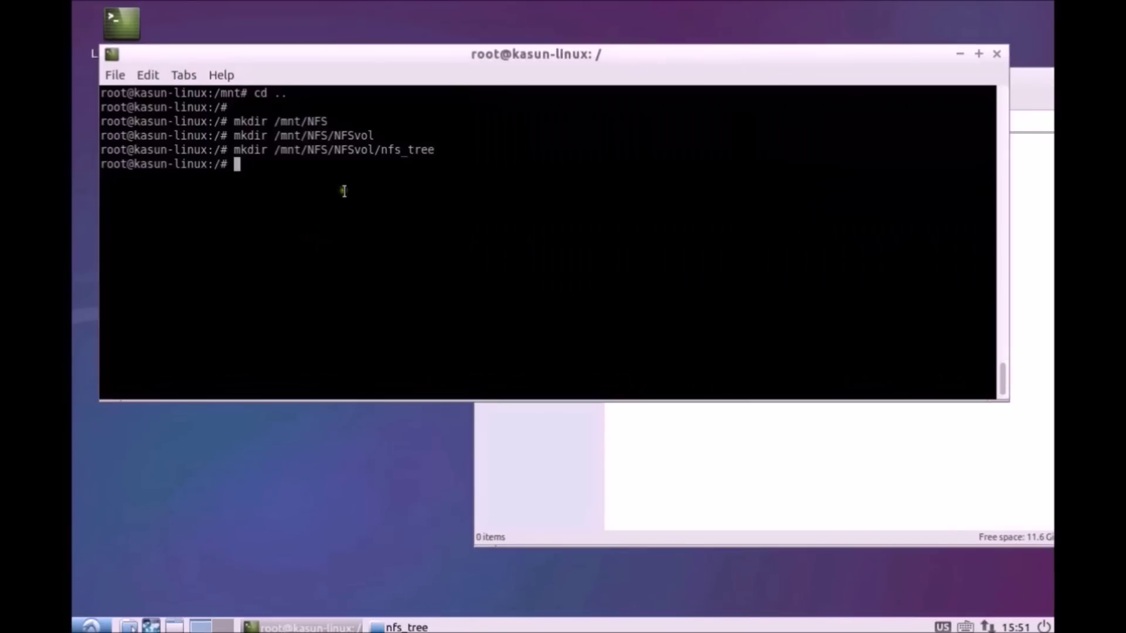
Step: Run mount 172.16.70.23:/vol/NFSvol/nfs_tree /mnt/NFS/NFSvol/nfs_tree/ in the root terminal
{"action": "type", "text": "mount "}
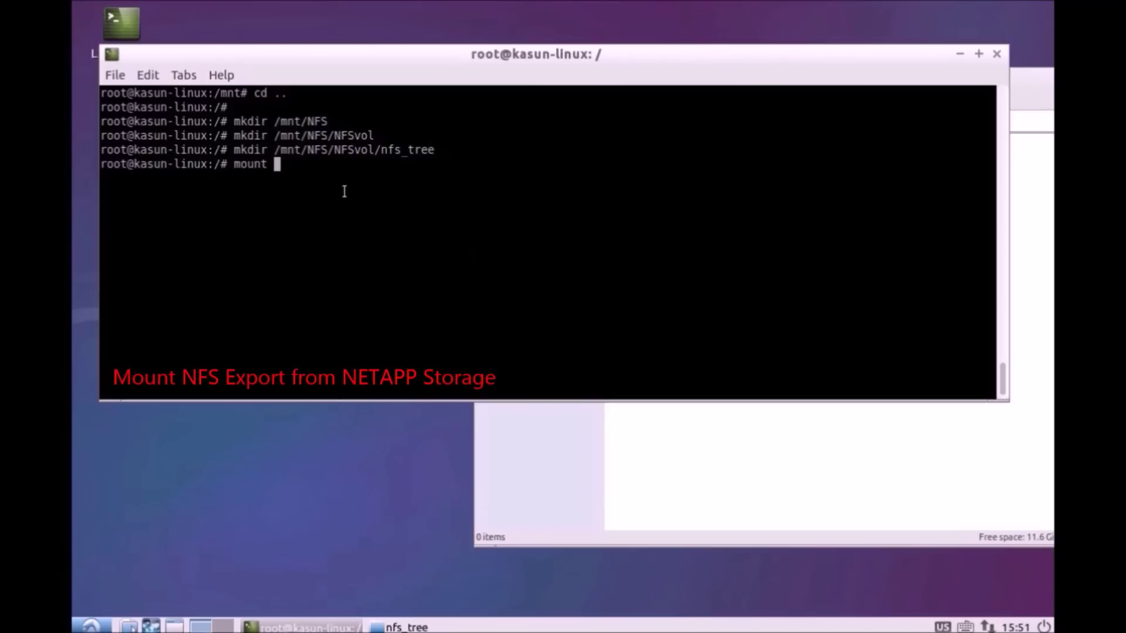
{"action": "type", "text": "172.16.70.23:/vol/NFSvol/nfs_tree "}
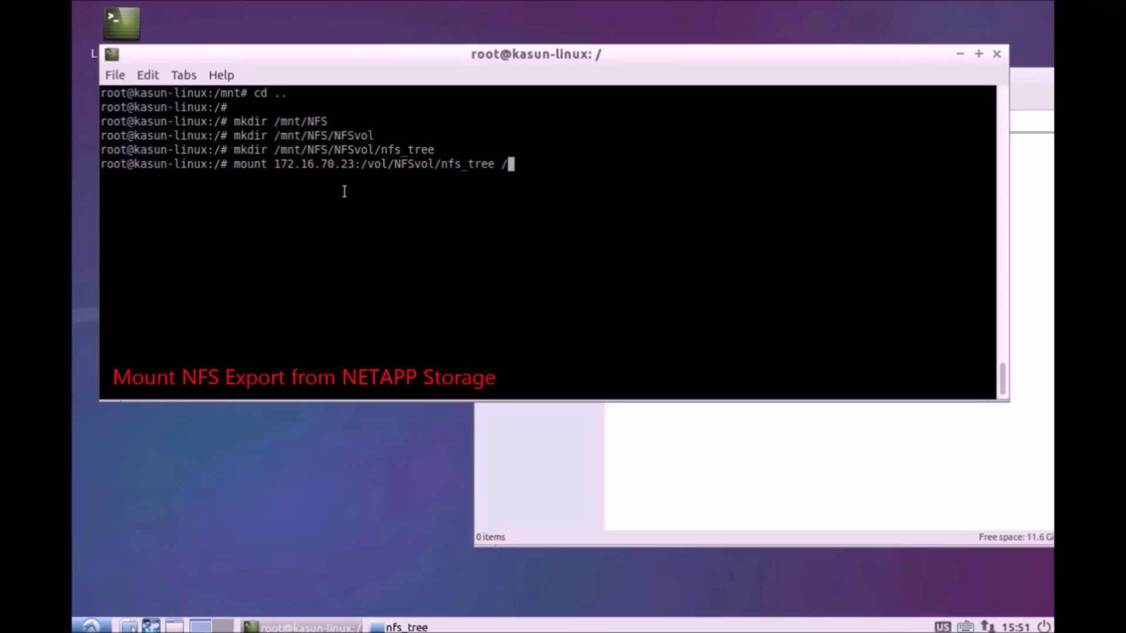
{"action": "type", "text": "/mnt/NFS/NFSvol/nfs_tree/"}
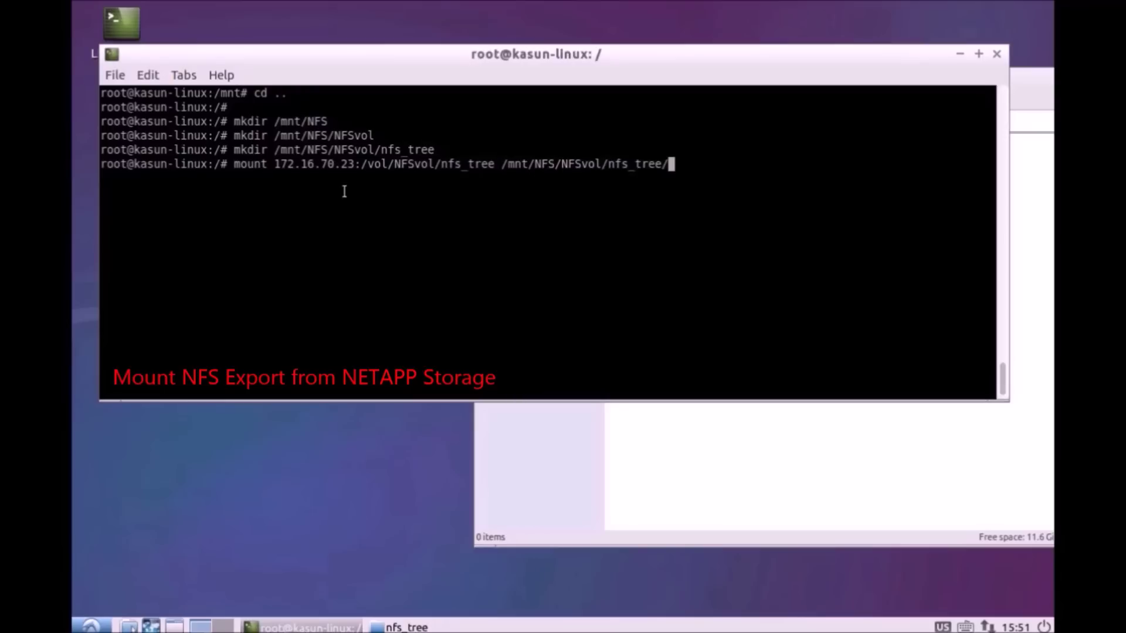
{"action": "key", "text": "Return"}
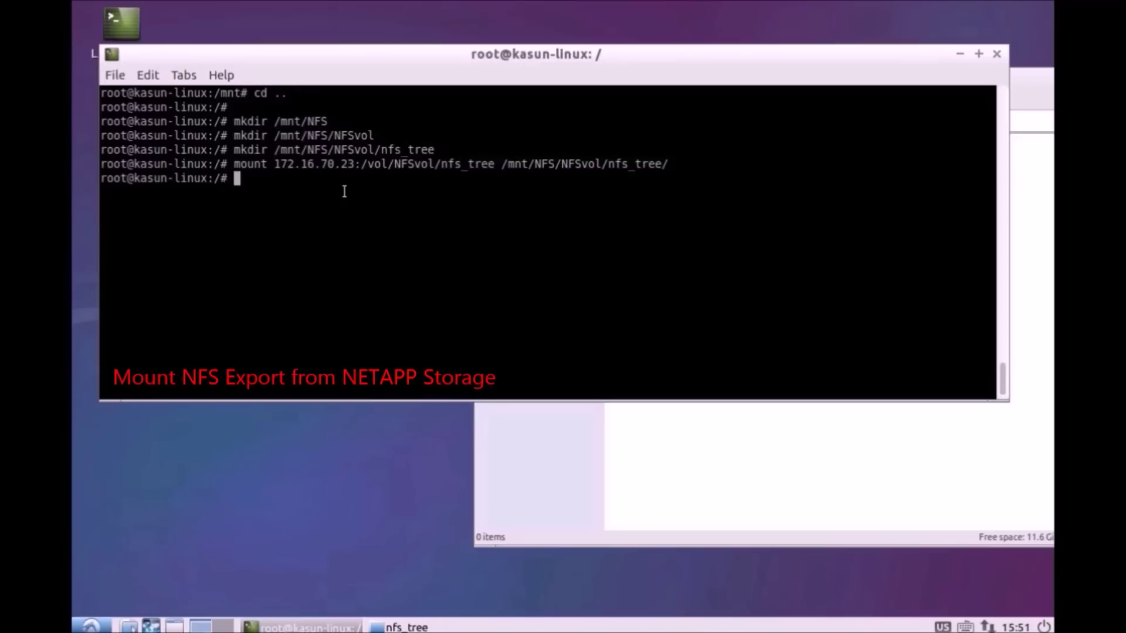
Step: Change into /mnt/NFS/NFSvol/nfs_tree/ and run ls -al, showing file1, .snapshot and Test
{"action": "type", "text": "cd /m"}
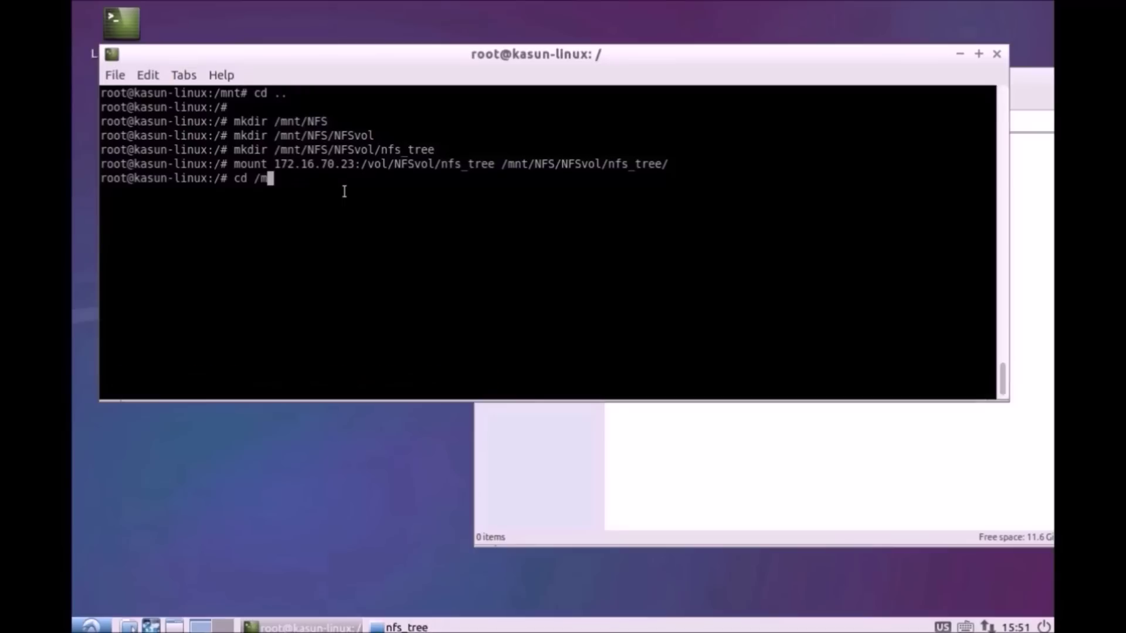
{"action": "key", "text": "Tab"}
{"action": "key", "text": "Tab"}
{"action": "type", "text": "n"}
{"action": "key", "text": "Tab"}
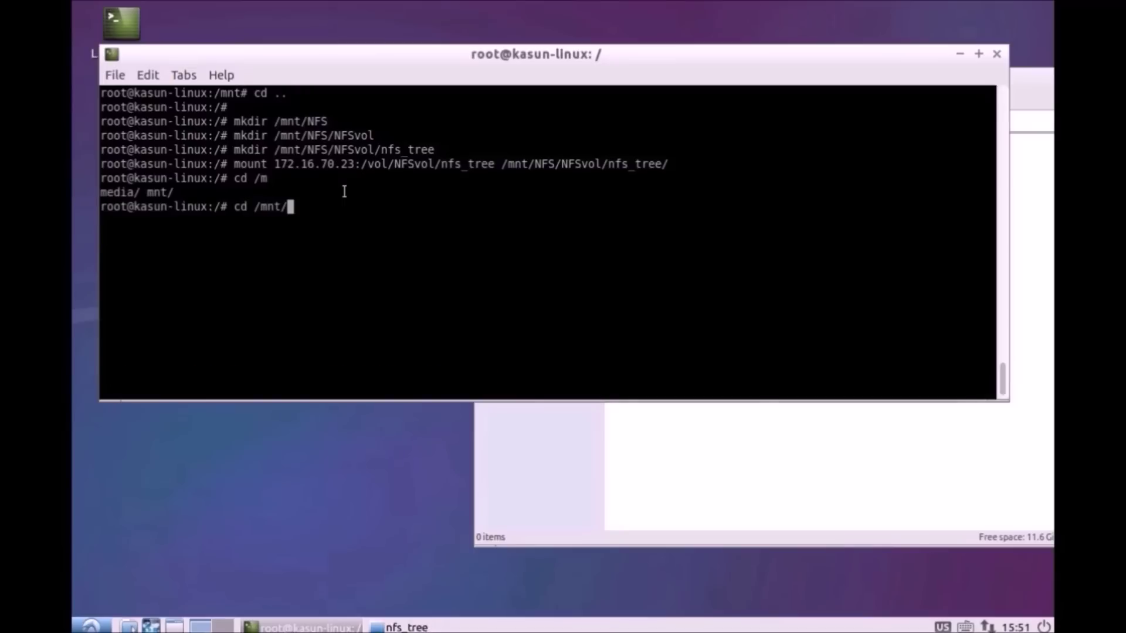
{"action": "type", "text": "N"}
{"action": "key", "text": "Tab"}
{"action": "type", "text": "N"}
{"action": "key", "text": "Tab"}
{"action": "type", "text": "n"}
{"action": "key", "text": "Tab"}
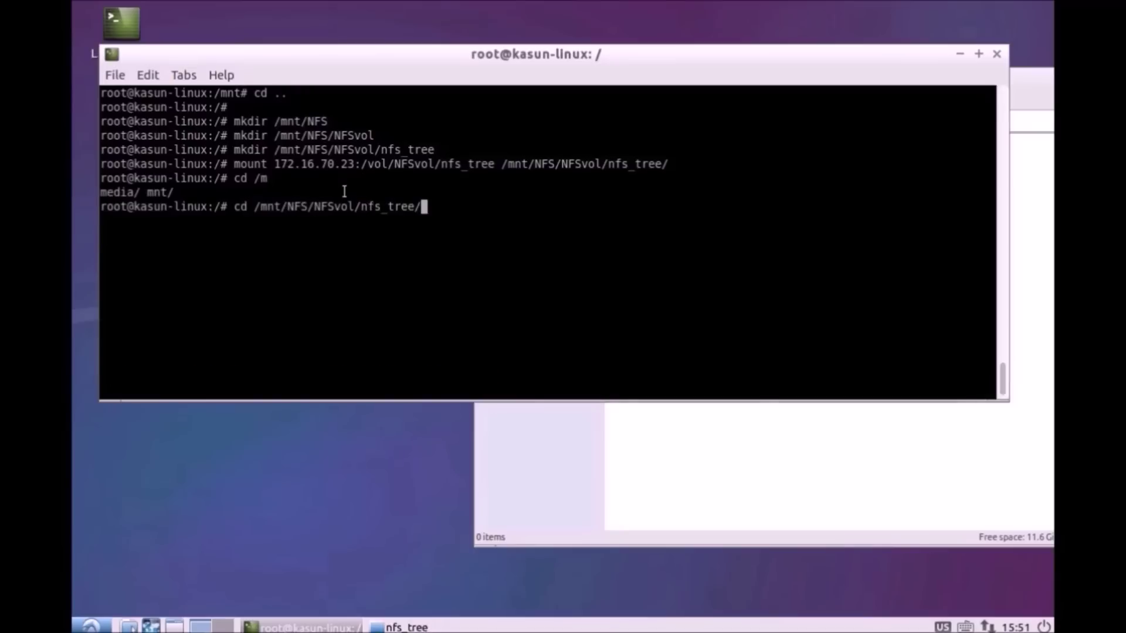
{"action": "key", "text": "Return"}
{"action": "type", "text": "ls -al"}
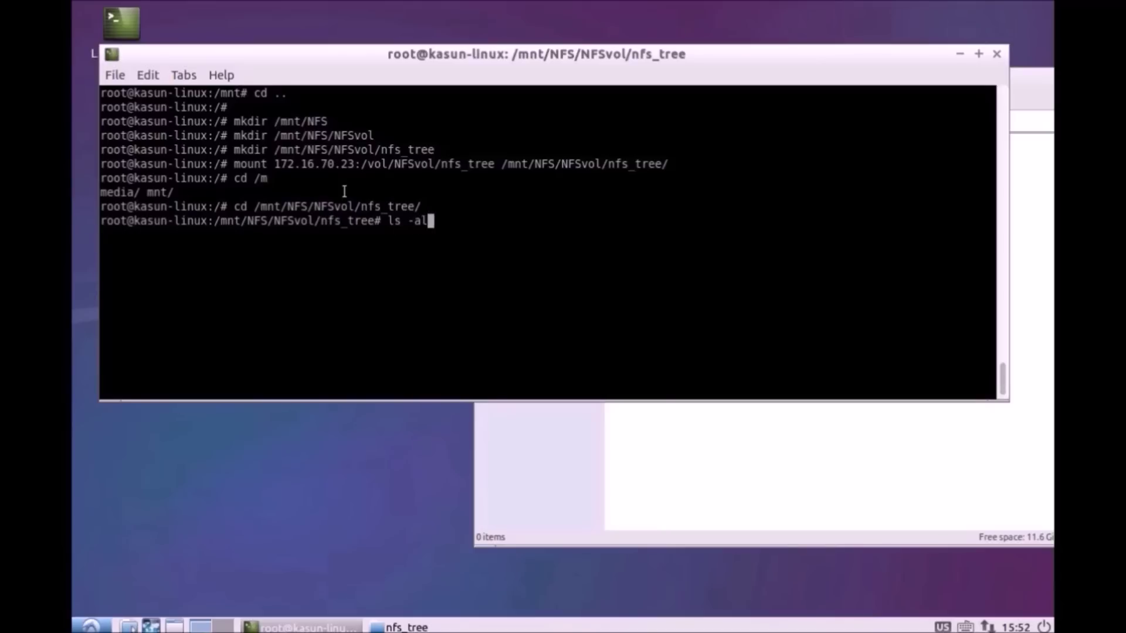
{"action": "key", "text": "Return"}
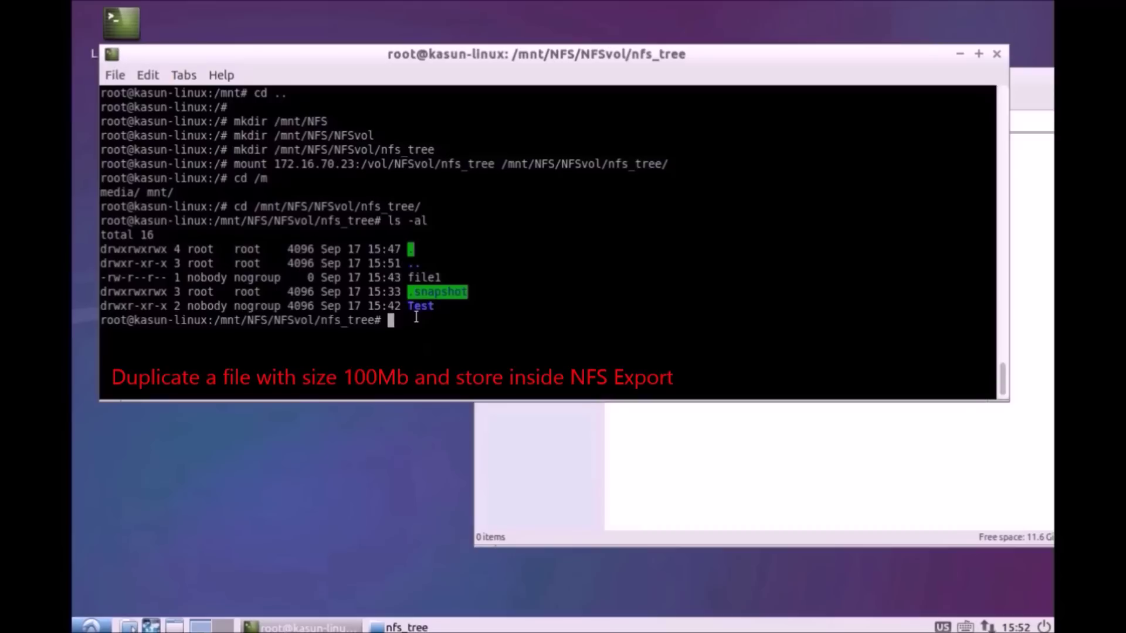
Step: Write zeros into nfs_tree/file2 with dd bs=8192 count=12500 until no space is left
{"action": "type", "text": "dd if"}
{"action": "key", "text": "BackSpace"}
{"action": "type", "text": "=/dev/zero"}
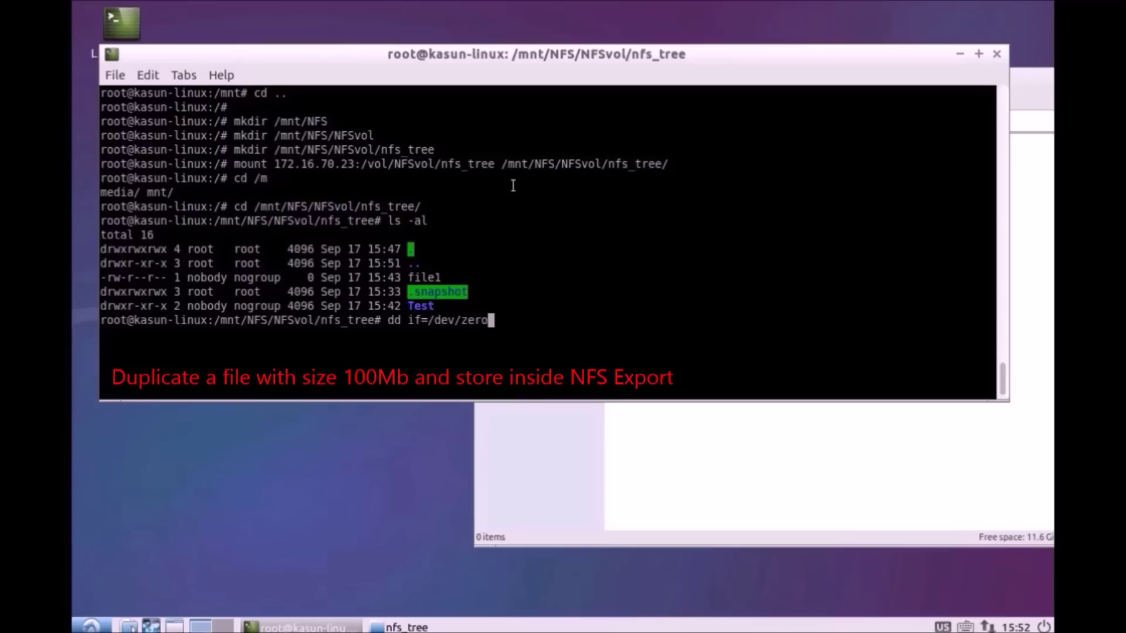
{"action": "type", "text": " of"}
{"action": "key", "text": "BackSpace"}
{"action": "type", "text": "=/mnt/NFS/NFSvol/nfs_tree/"}
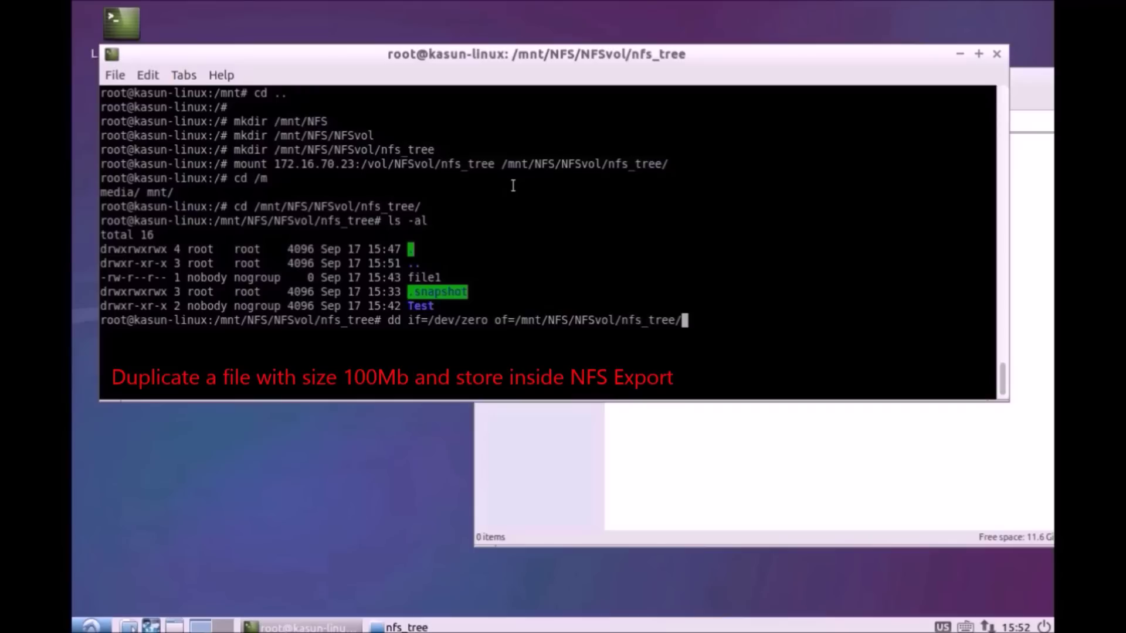
{"action": "type", "text": "file2 bs=81"}
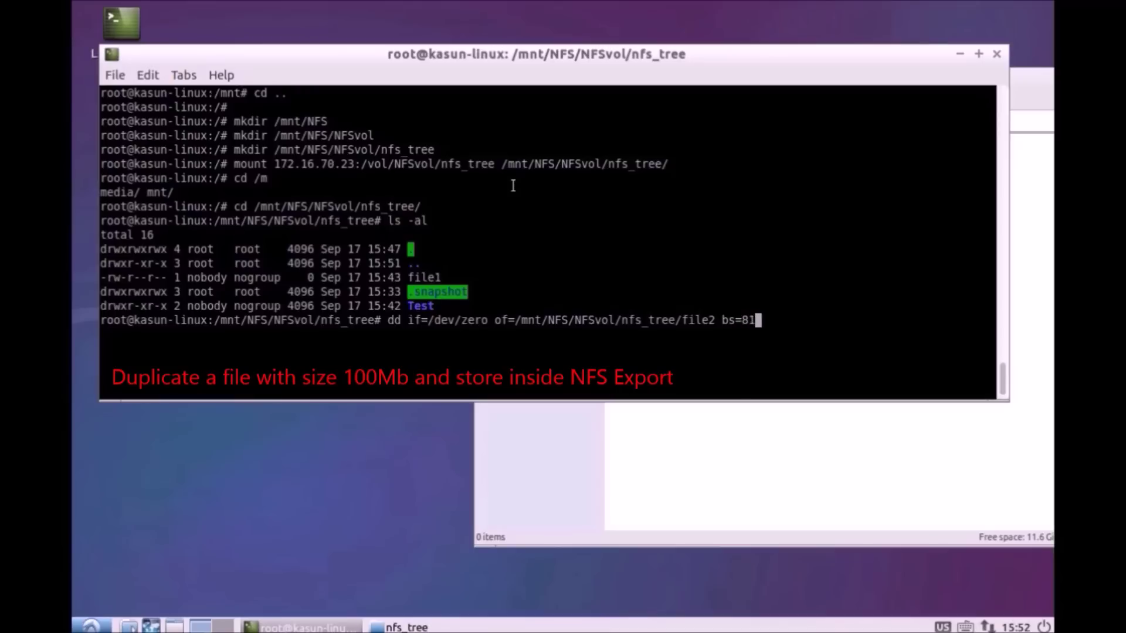
{"action": "type", "text": "92 count=12"}
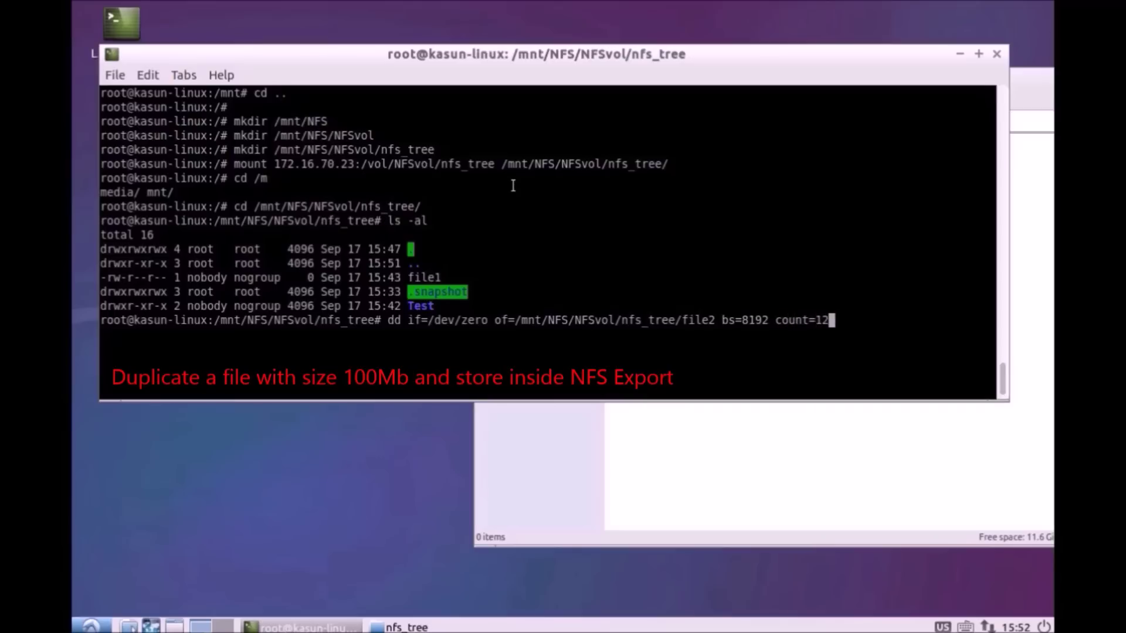
{"action": "type", "text": "500"}
{"action": "key", "text": "Return"}
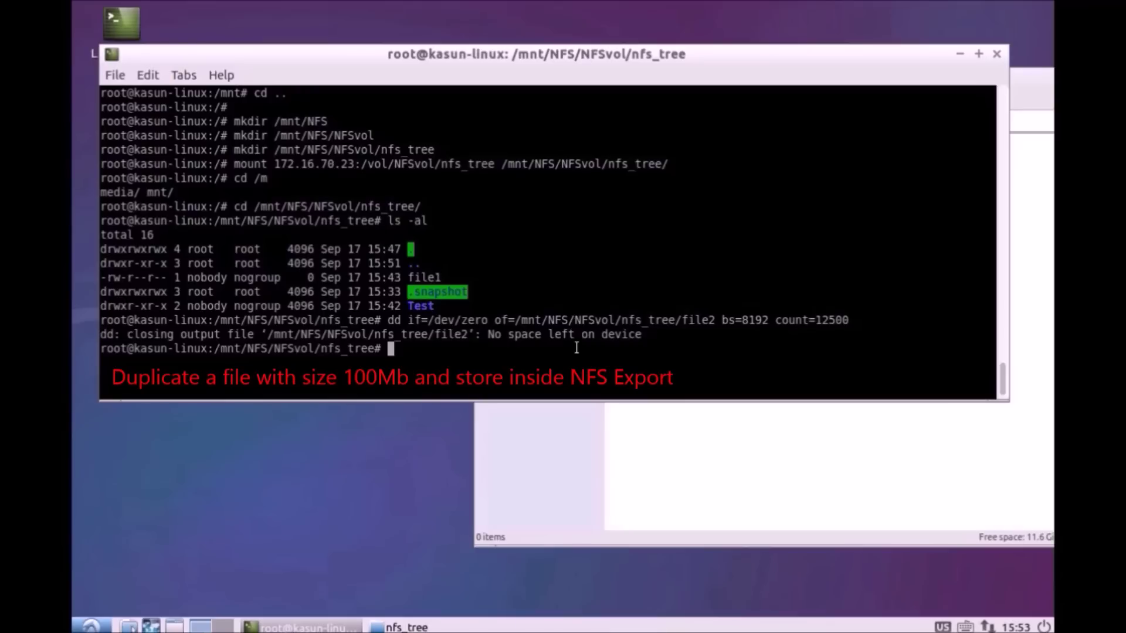
Step: Confirm with ls -al that file2 is 102301696 bytes, then check NFSvol's usage in Volumes
{"action": "type", "text": "ls ial"}
{"action": "key", "text": "Return"}
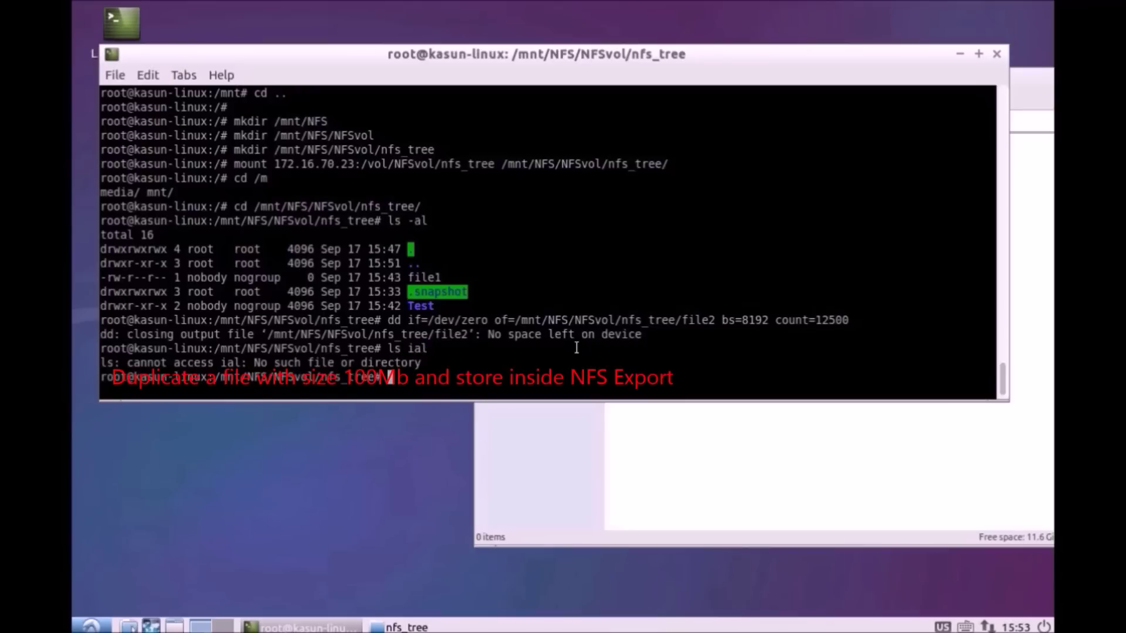
{"action": "type", "text": "ls "}
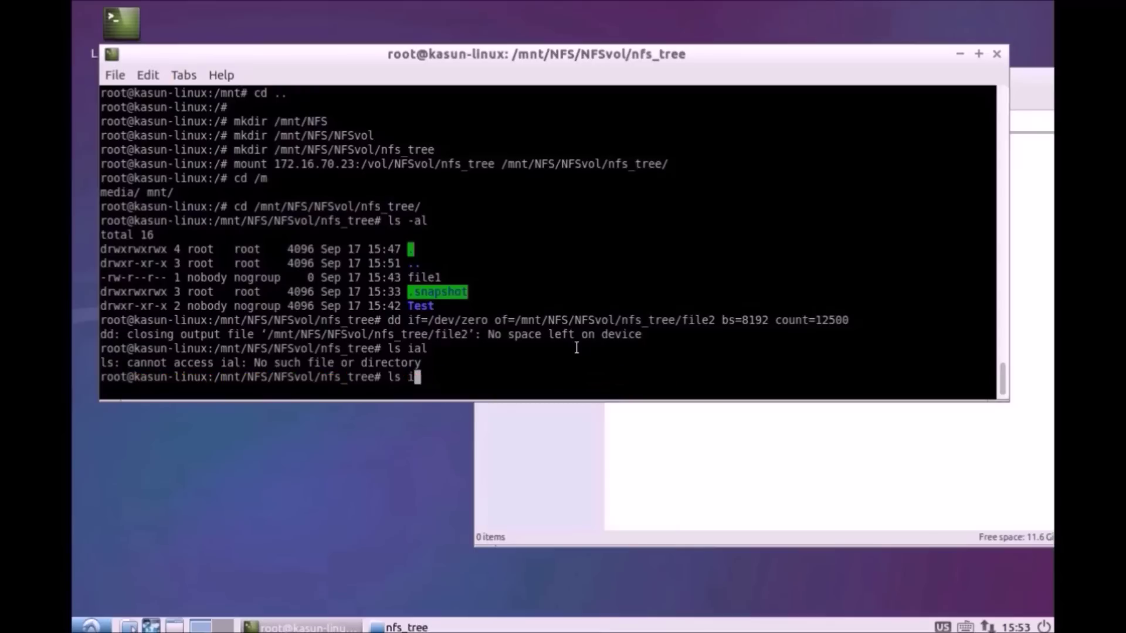
{"action": "type", "text": "-al"}
{"action": "key", "text": "Return"}
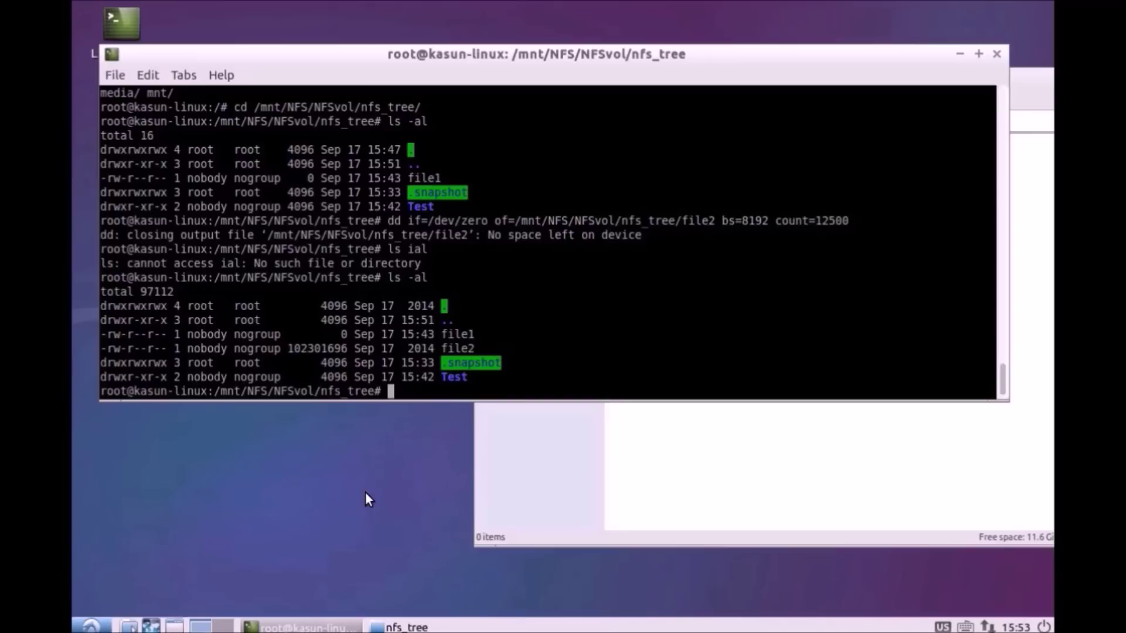
{"action": "key", "text": "Return"}
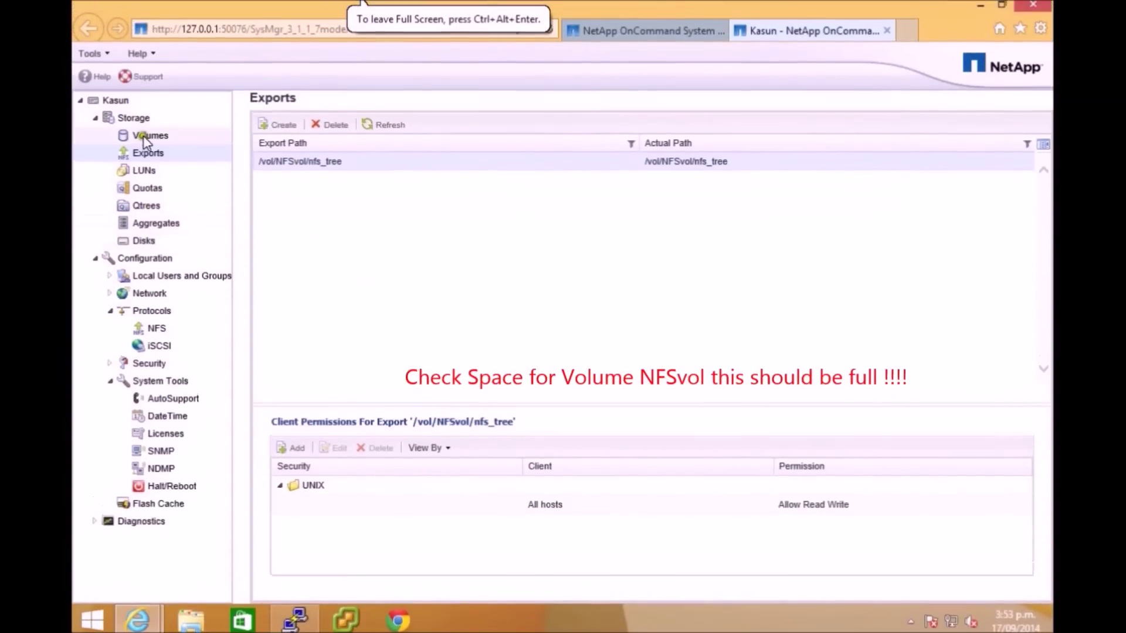
{"action": "left_click", "coordinate": [143, 136]}
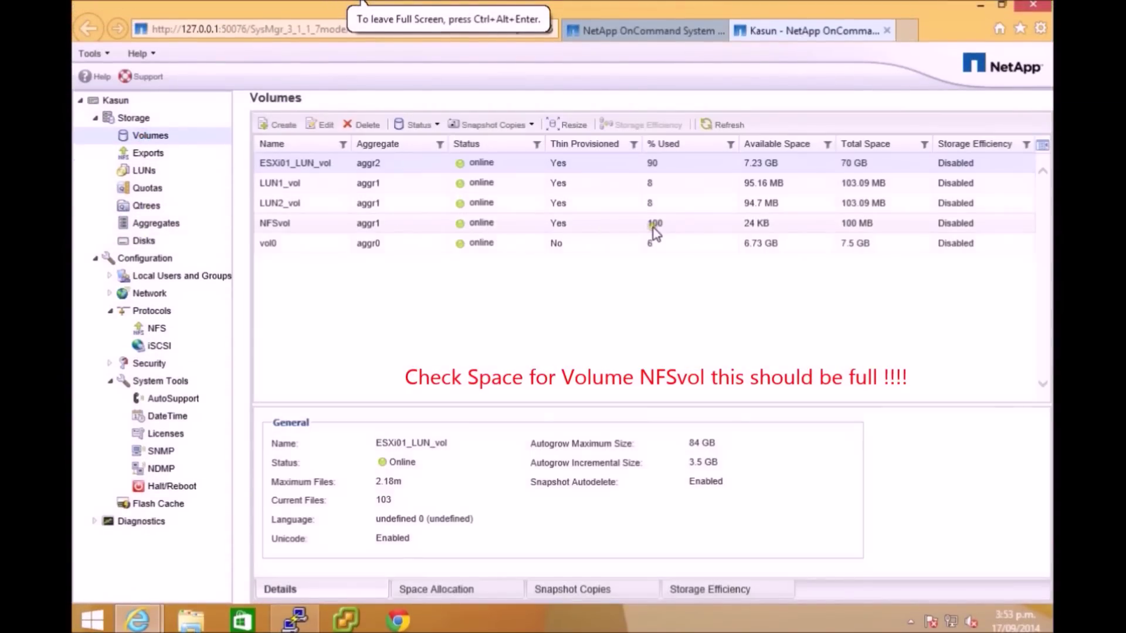
{"action": "left_click", "coordinate": [653, 226]}
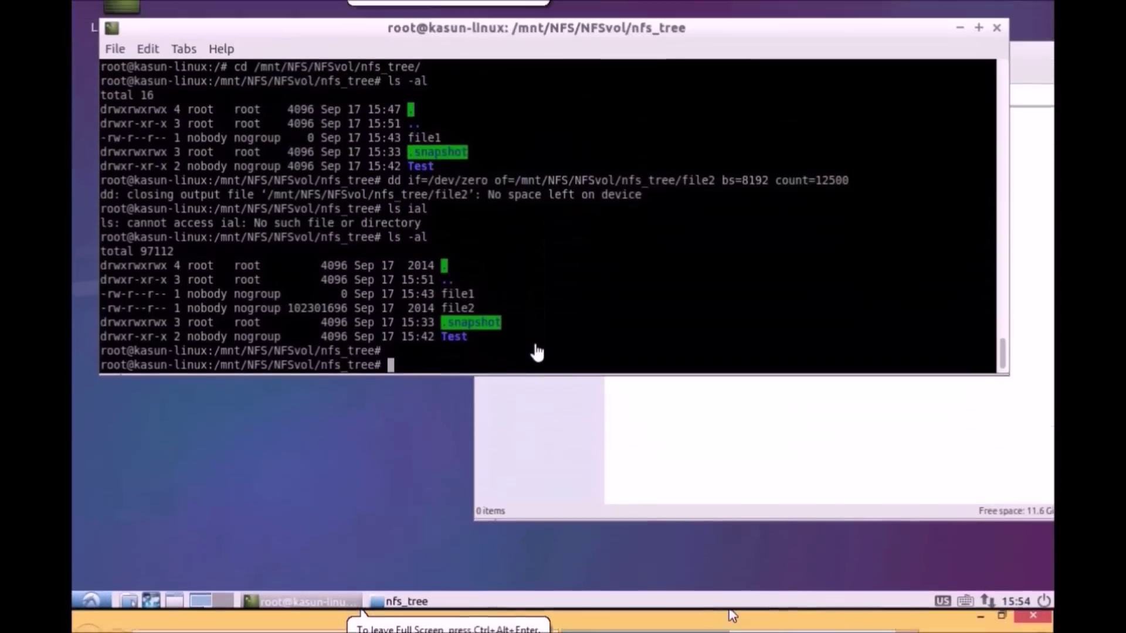
Step: Remove file2 with rm and verify via ls -al that only file1, .snapshot and Test remain
{"action": "type", "text": "rm "}
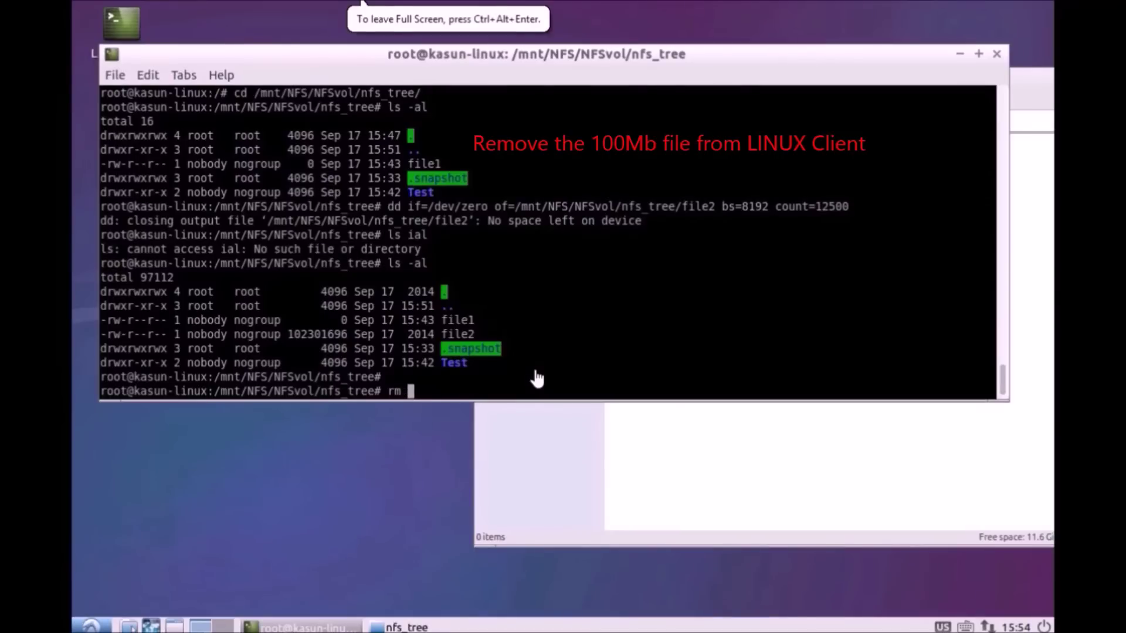
{"action": "type", "text": "file2"}
{"action": "key", "text": "Return"}
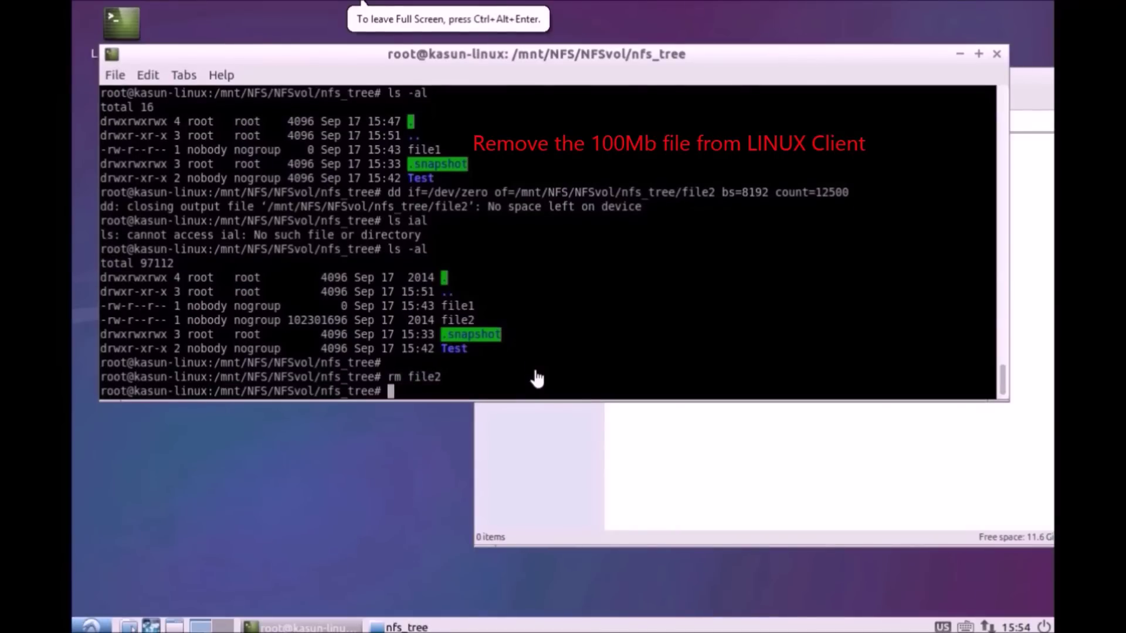
{"action": "type", "text": "ls -al"}
{"action": "key", "text": "Return"}
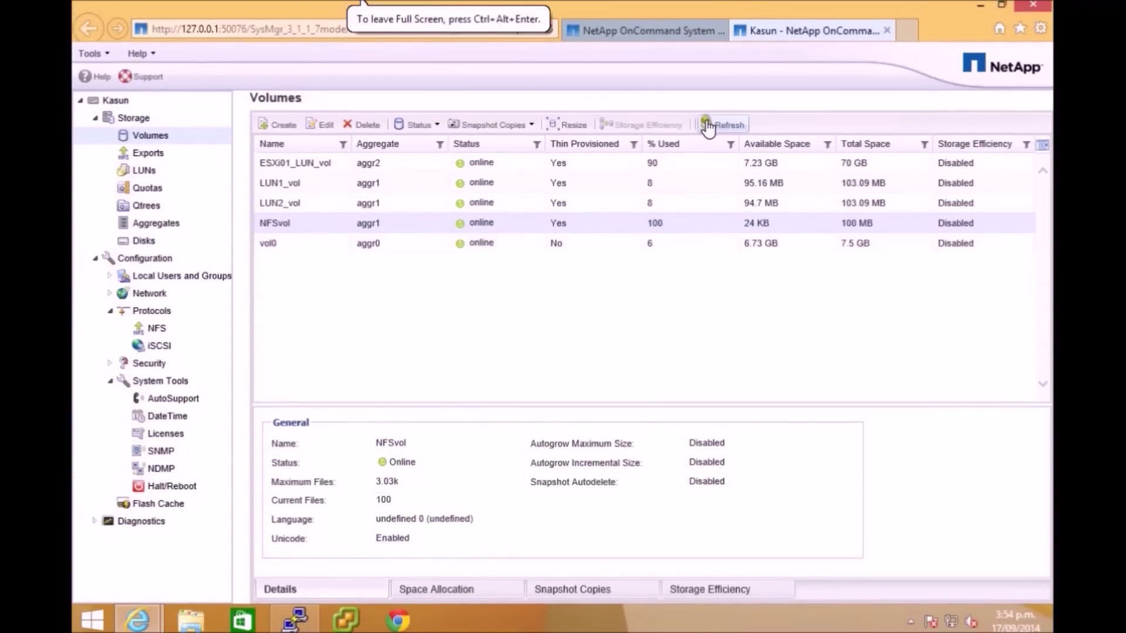
Step: Refresh the volume list and select NFSvol to see 0% used and 94.84 MB available
{"action": "left_click", "coordinate": [708, 83]}
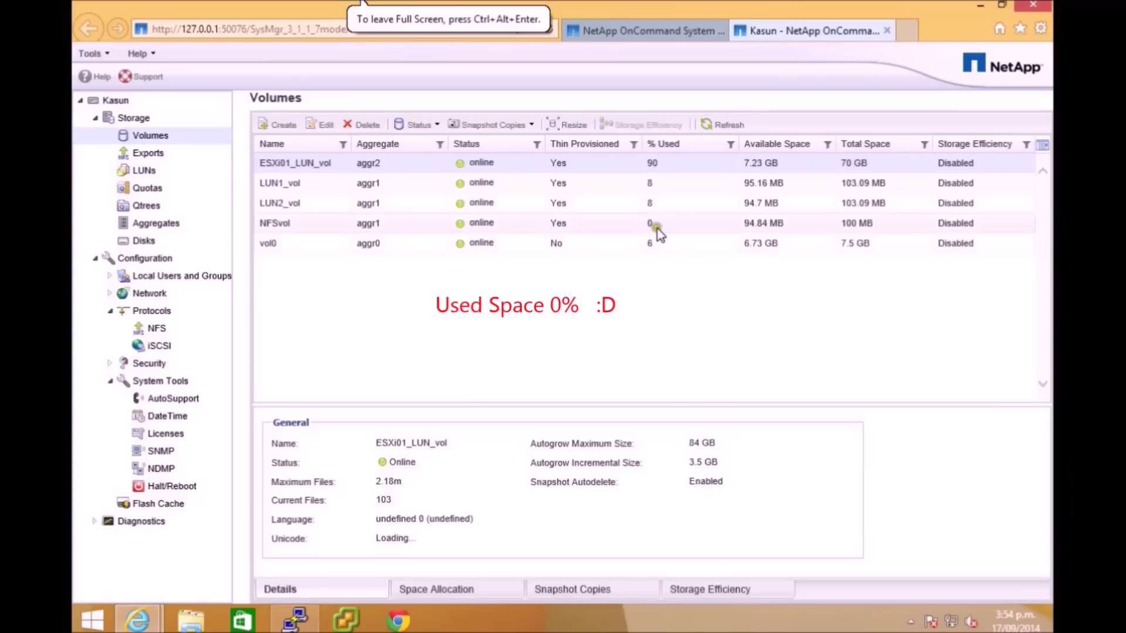
{"action": "left_click", "coordinate": [661, 228]}
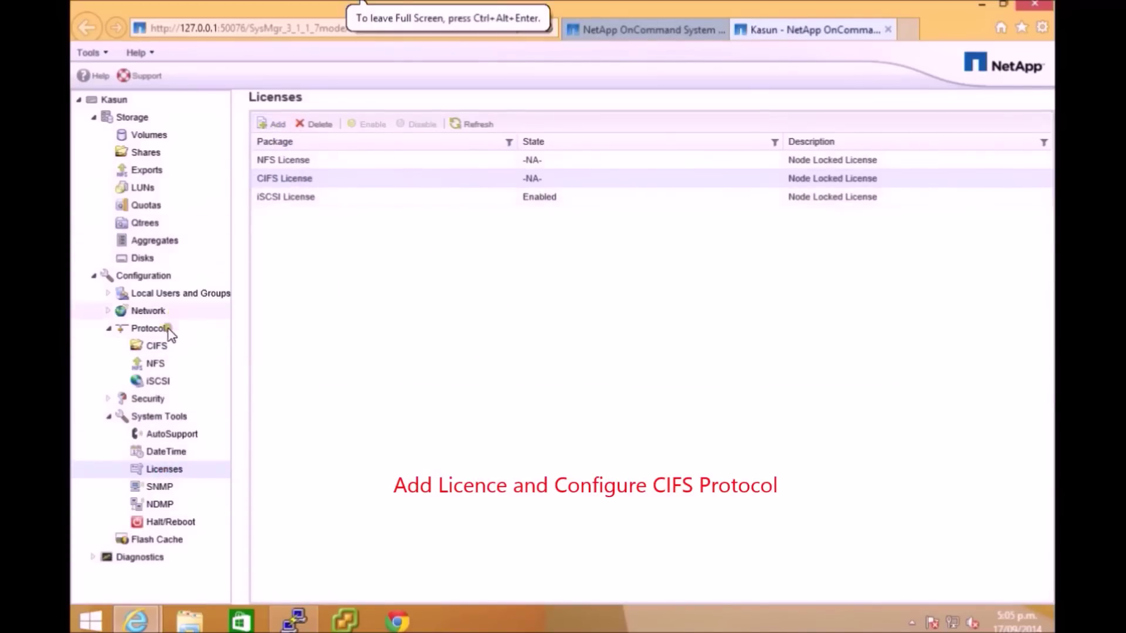
Step: View the CIFS configuration page showing service Stopped, then restore the PuTTY session to 172.16.70.23
{"action": "left_click", "coordinate": [160, 345]}
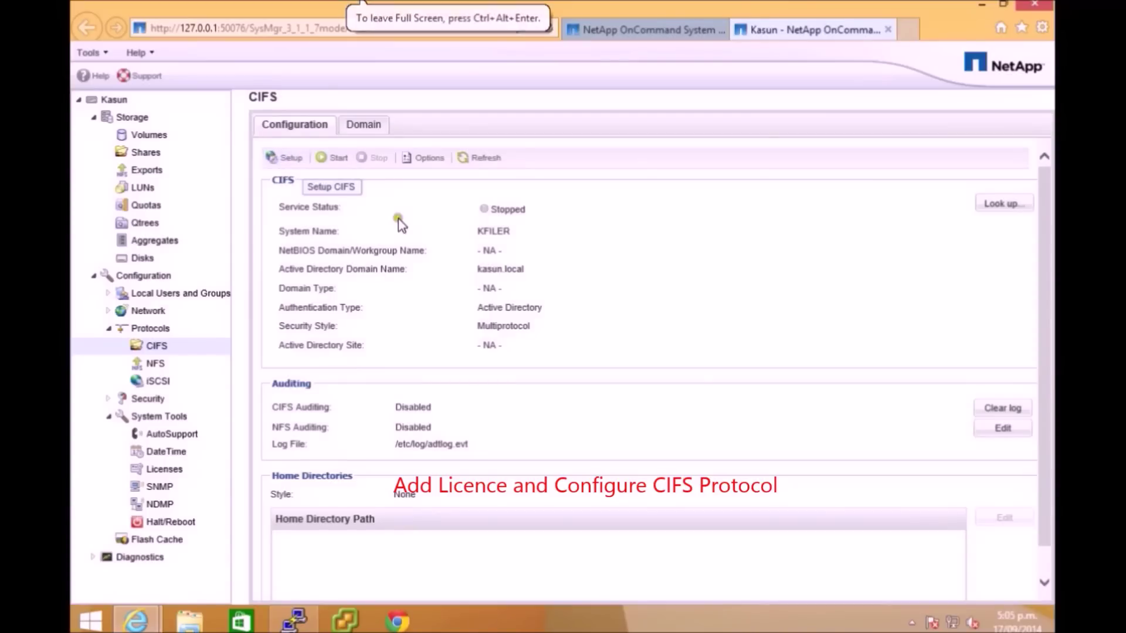
{"action": "left_click", "coordinate": [340, 508]}
{"action": "left_click", "coordinate": [293, 620]}
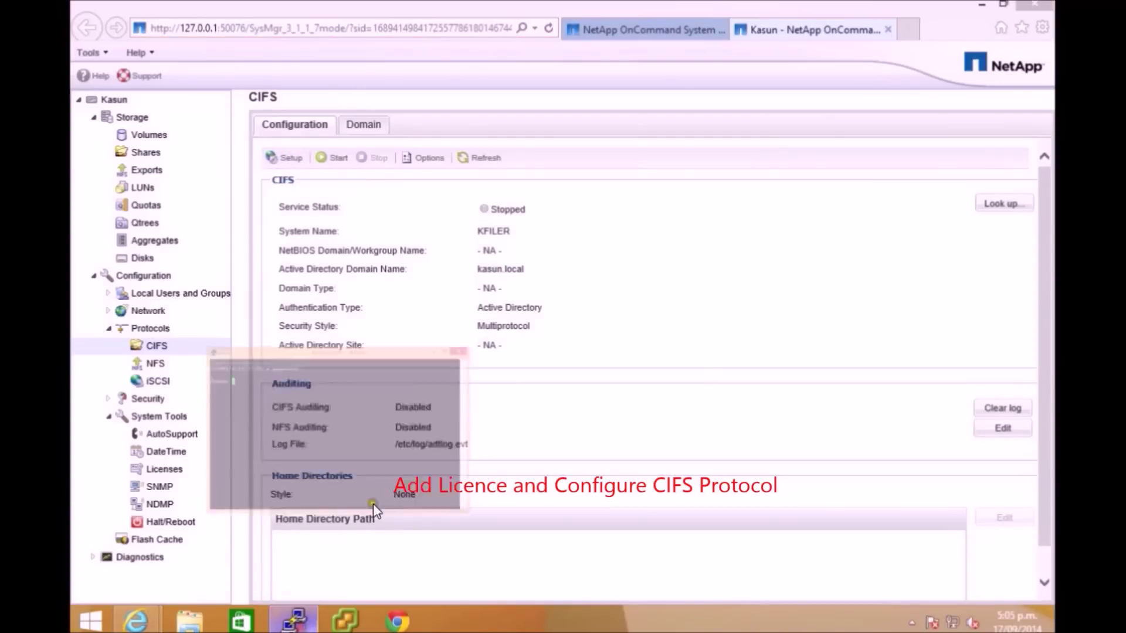
{"action": "left_click_drag", "start_coordinate": [497, 65], "coordinate": [675, 141]}
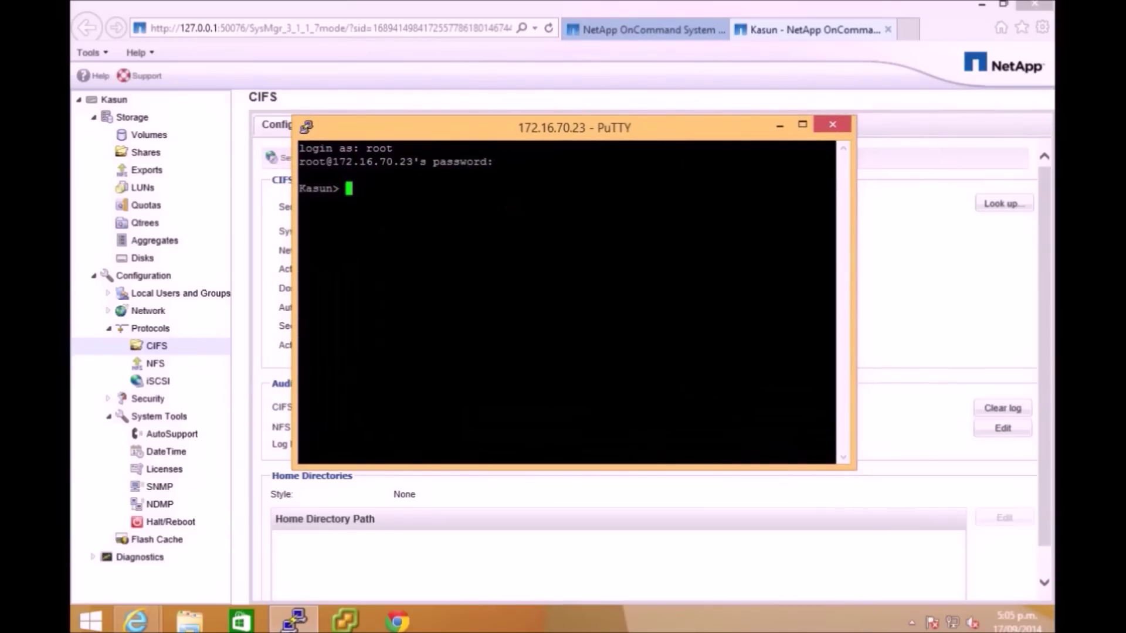
Step: Start cifs setup, keeping the filer hidden from WINS and KFILER as the CIFS server name
{"action": "type", "text": "s"}
{"action": "key", "text": "BackSpace"}
{"action": "type", "text": "c"}
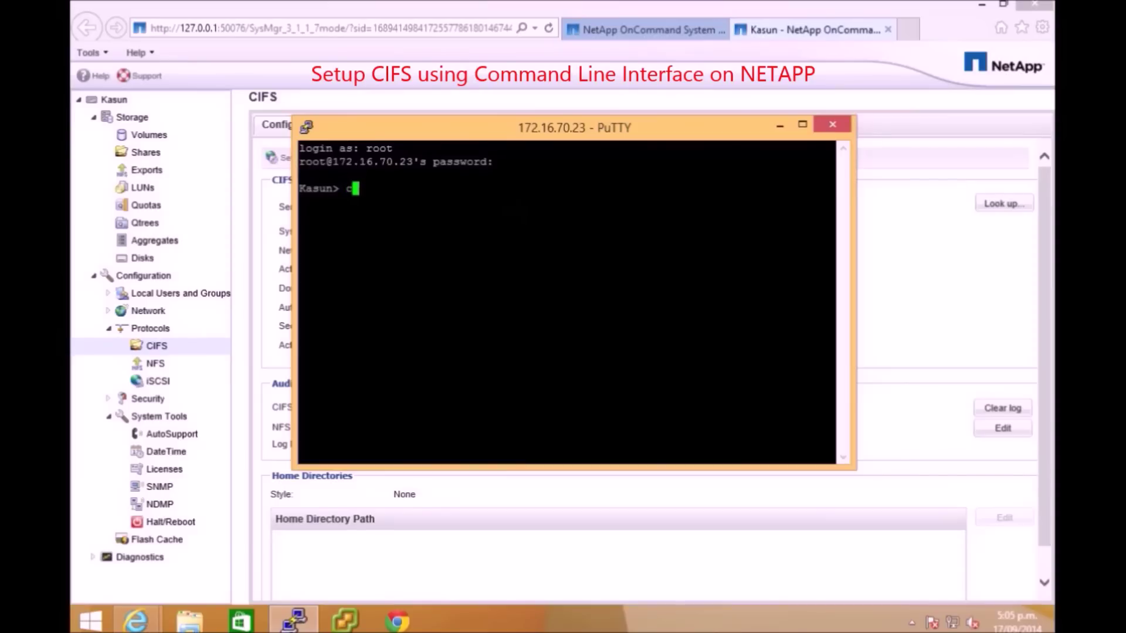
{"action": "type", "text": "ifs setup"}
{"action": "key", "text": "Return"}
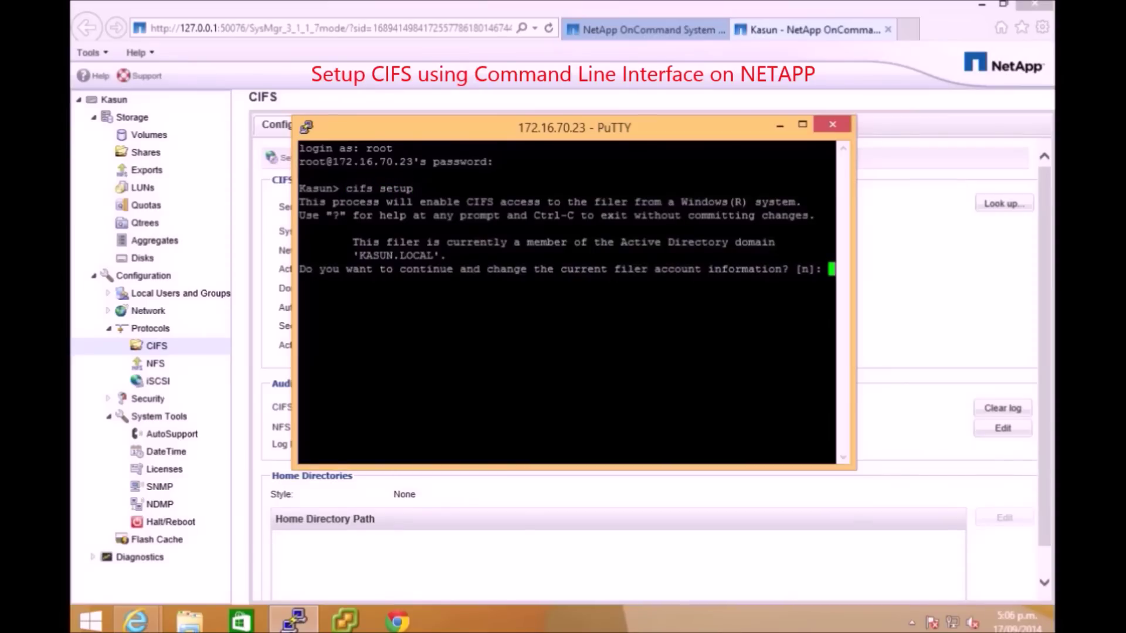
{"action": "type", "text": "y"}
{"action": "key", "text": "Return"}
{"action": "key", "text": "Return"}
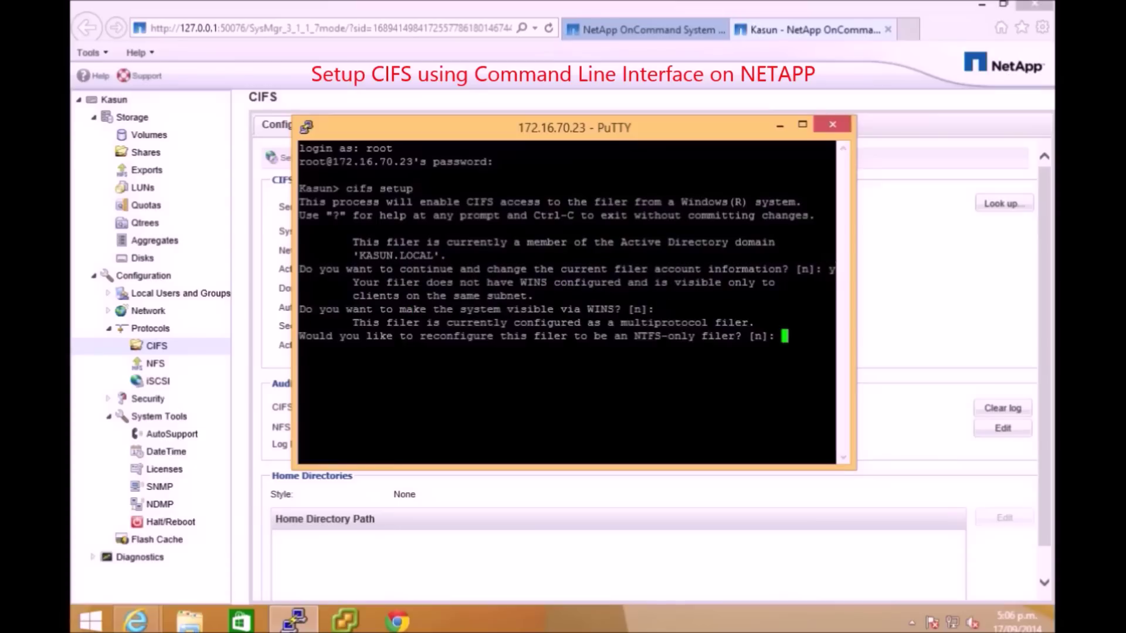
{"action": "key", "text": "Return"}
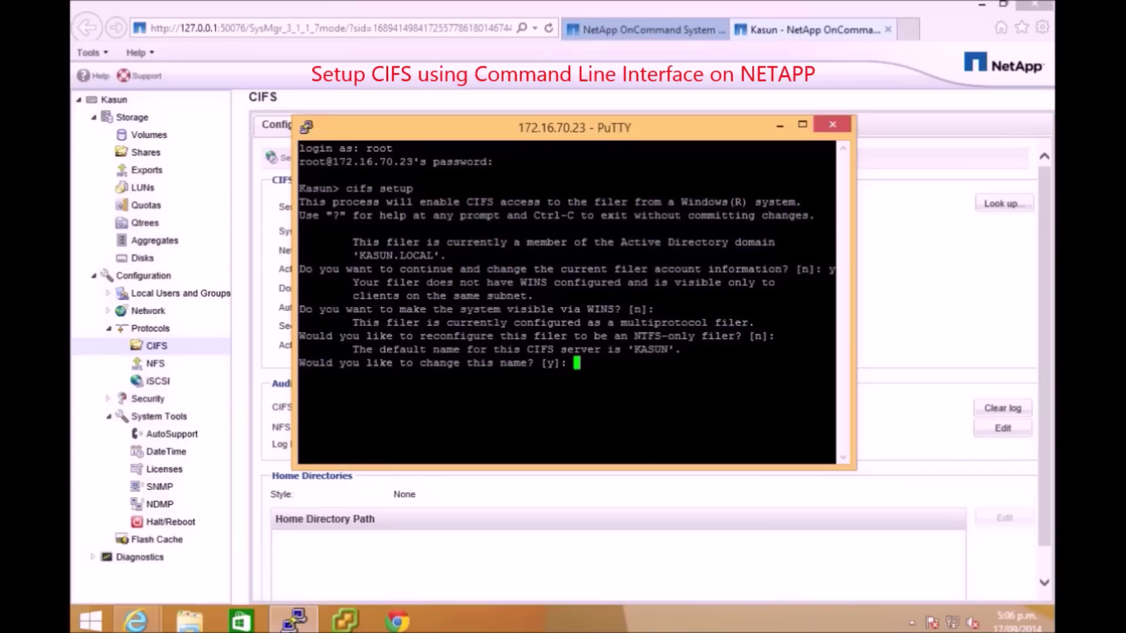
{"action": "key", "text": "Return"}
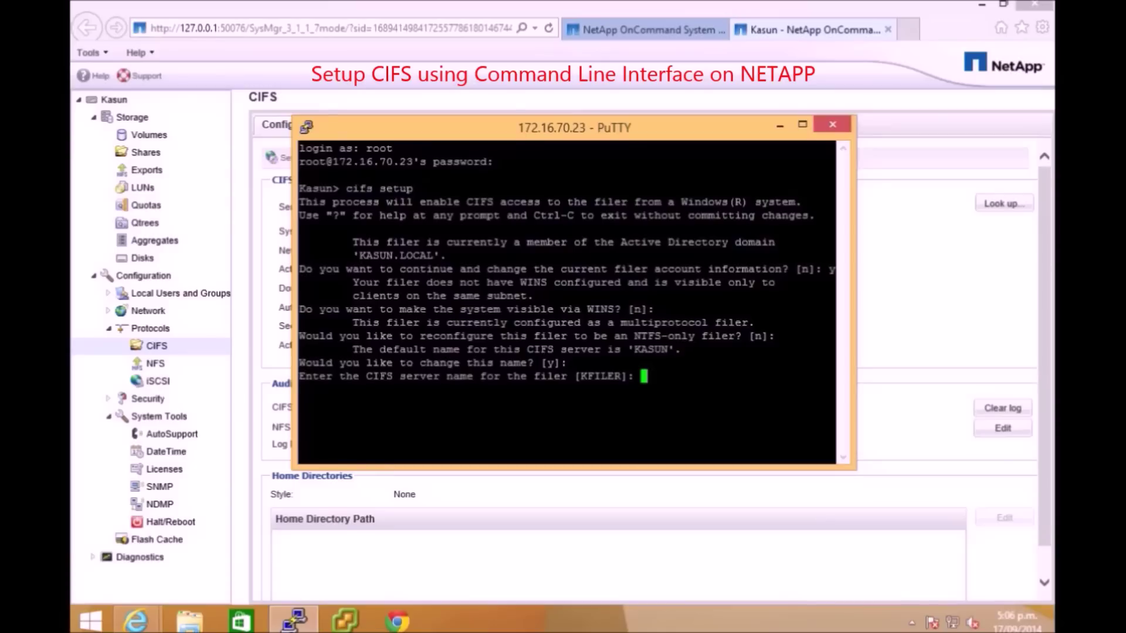
{"action": "key", "text": "Return"}
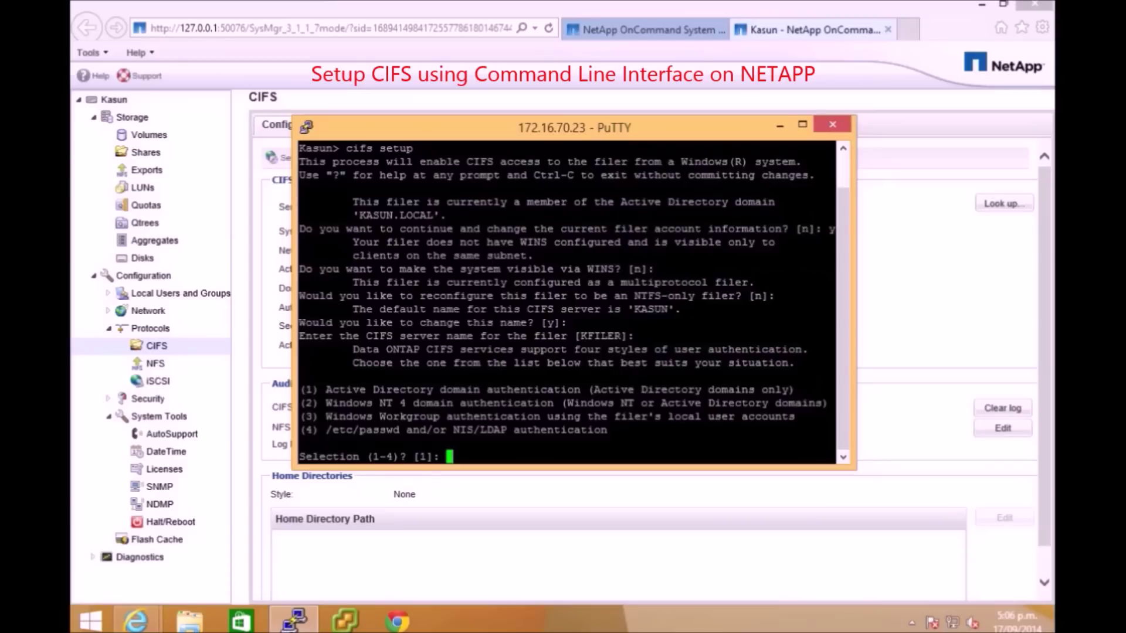
Step: Choose Active Directory authentication for domain KASUN.LOCAL with the default time server
{"action": "type", "text": "1"}
{"action": "key", "text": "Return"}
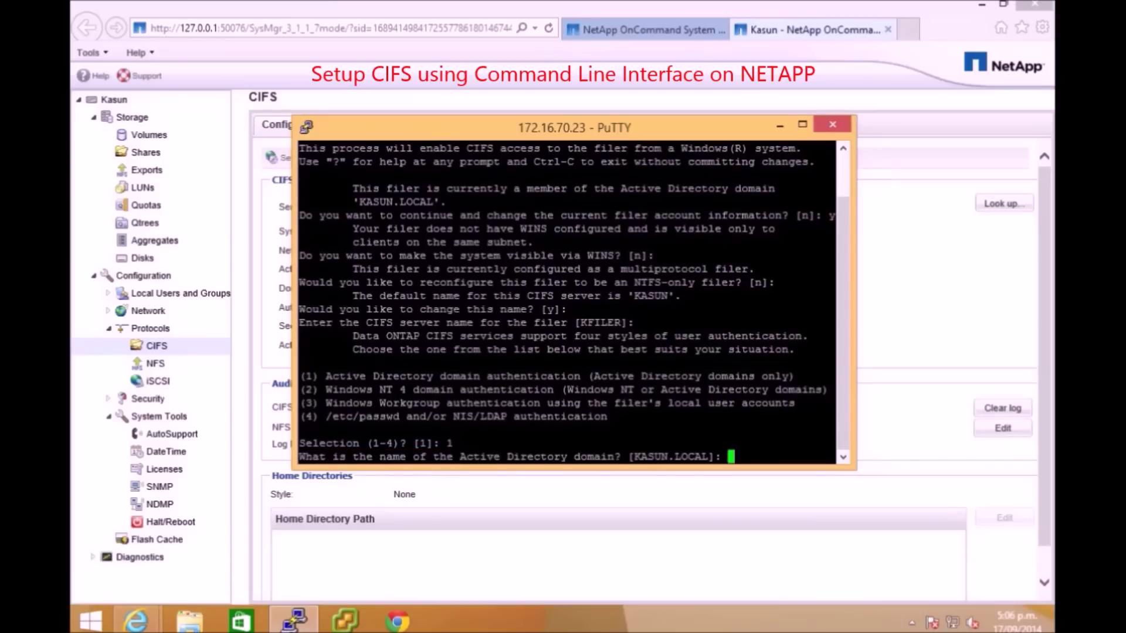
{"action": "key", "text": "Return"}
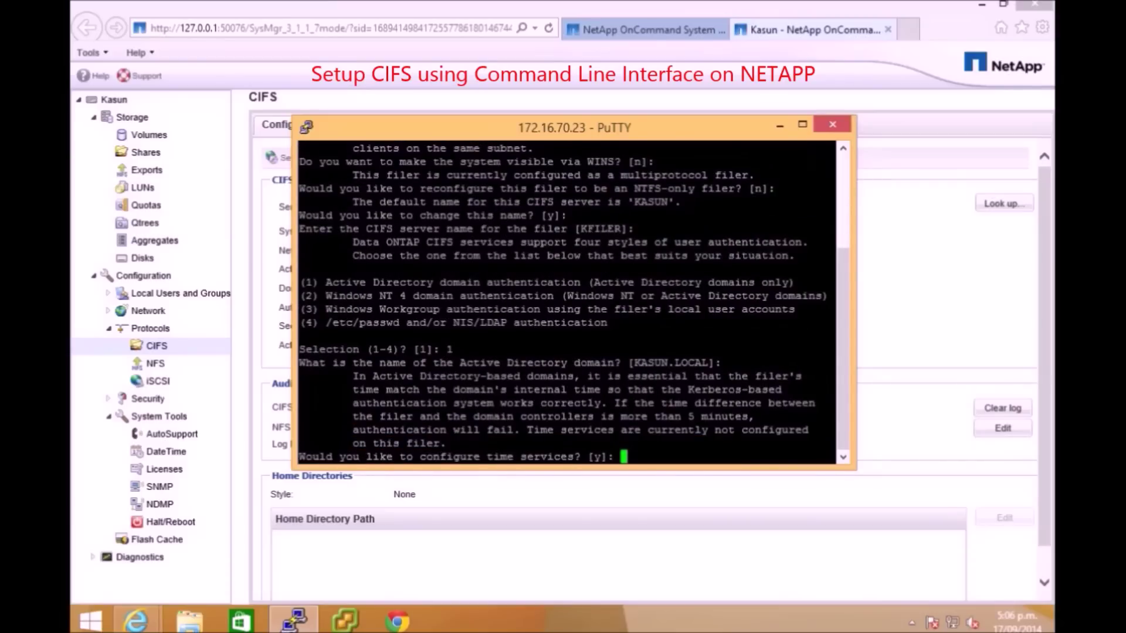
{"action": "key", "text": "Return"}
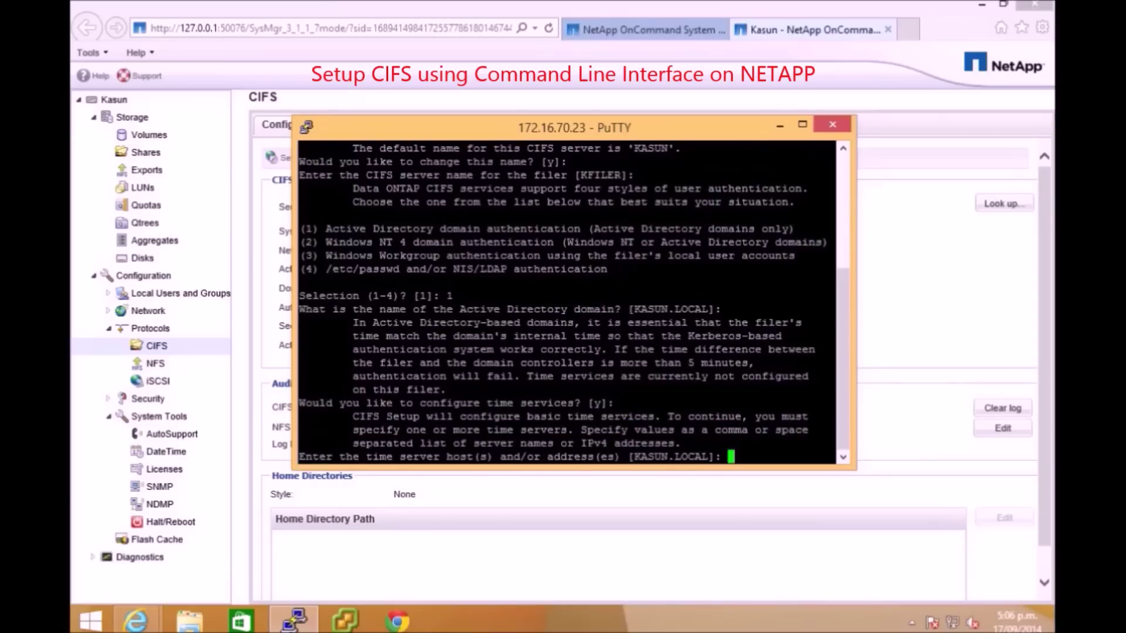
{"action": "key", "text": "Return"}
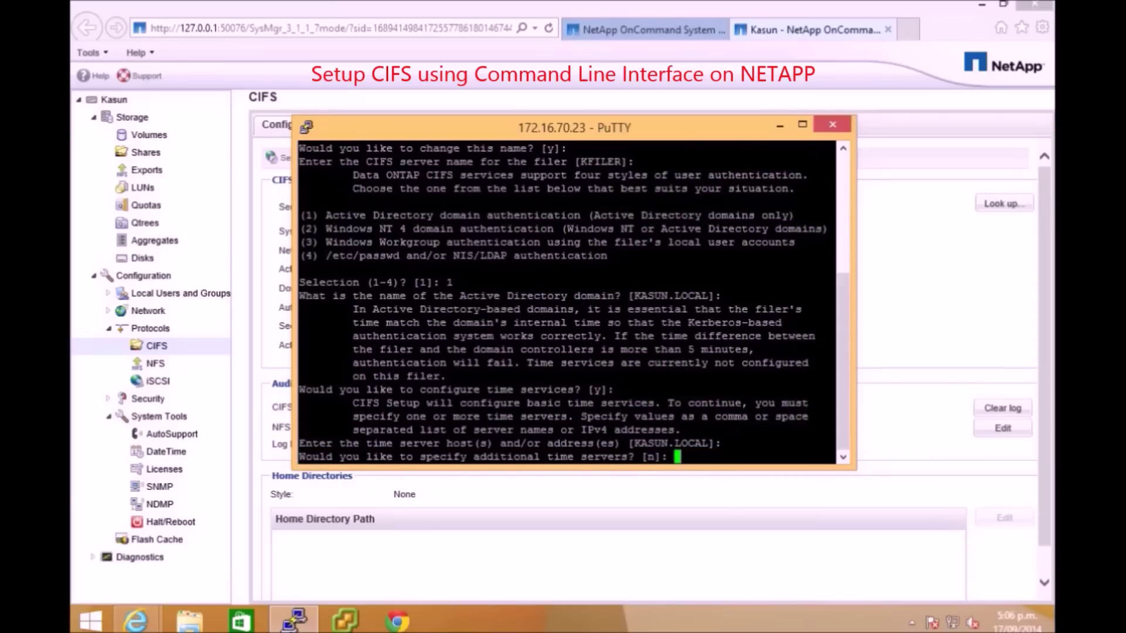
{"action": "key", "text": "Return"}
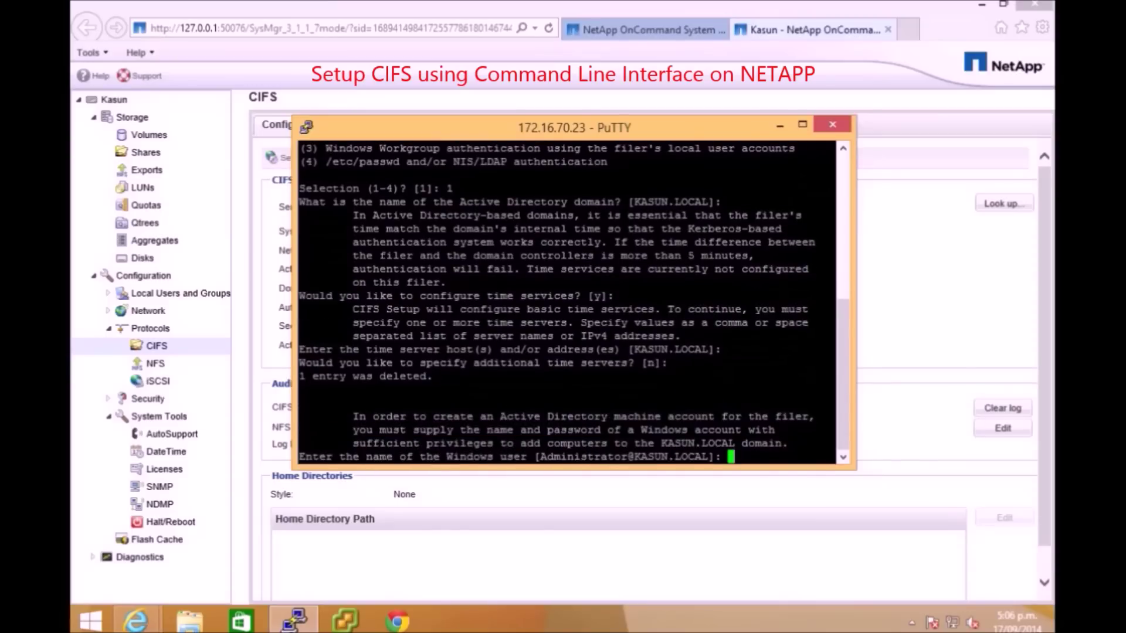
Step: Join as the default Windows administrator, create the machine account, and decline a local administrator account
{"action": "key", "text": "Return"}
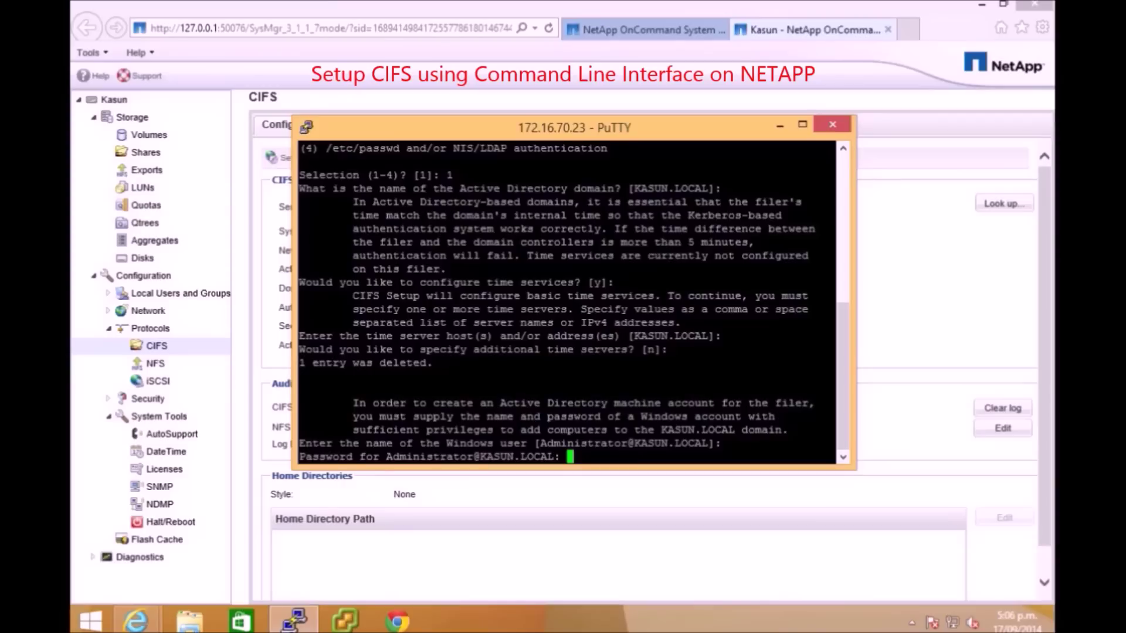
{"action": "key", "text": "Return"}
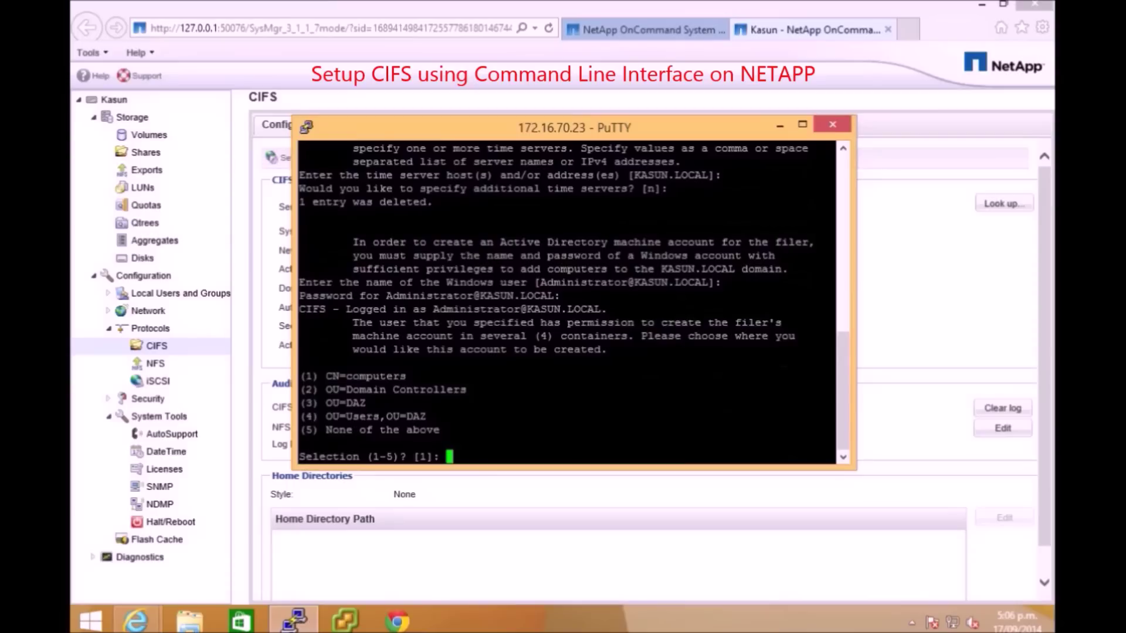
{"action": "key", "text": "Return"}
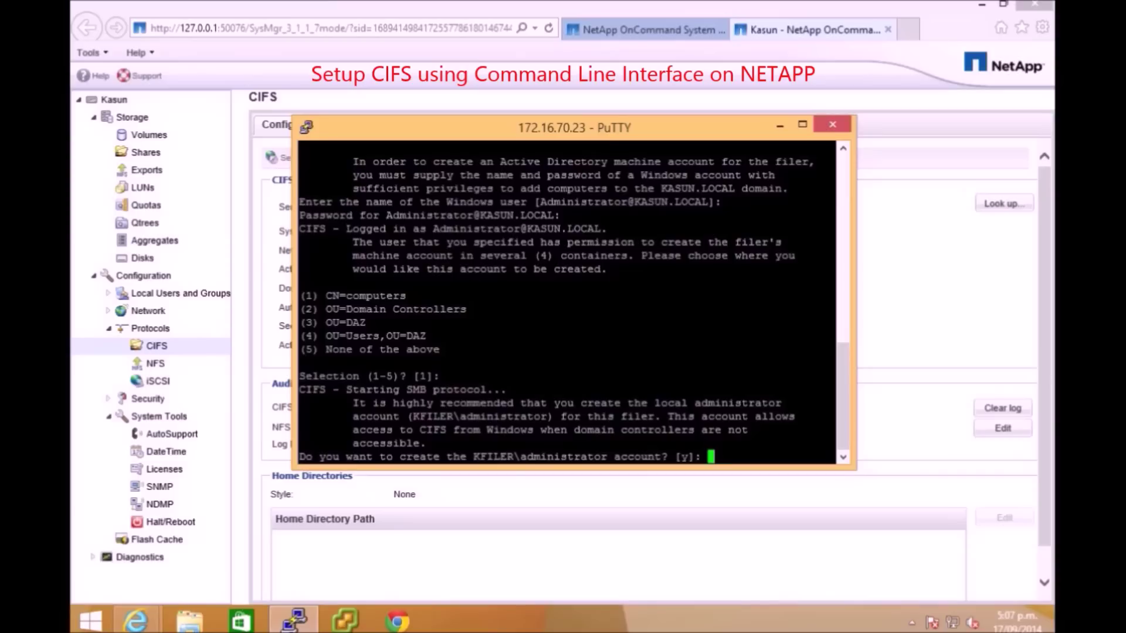
{"action": "type", "text": "n"}
{"action": "key", "text": "Return"}
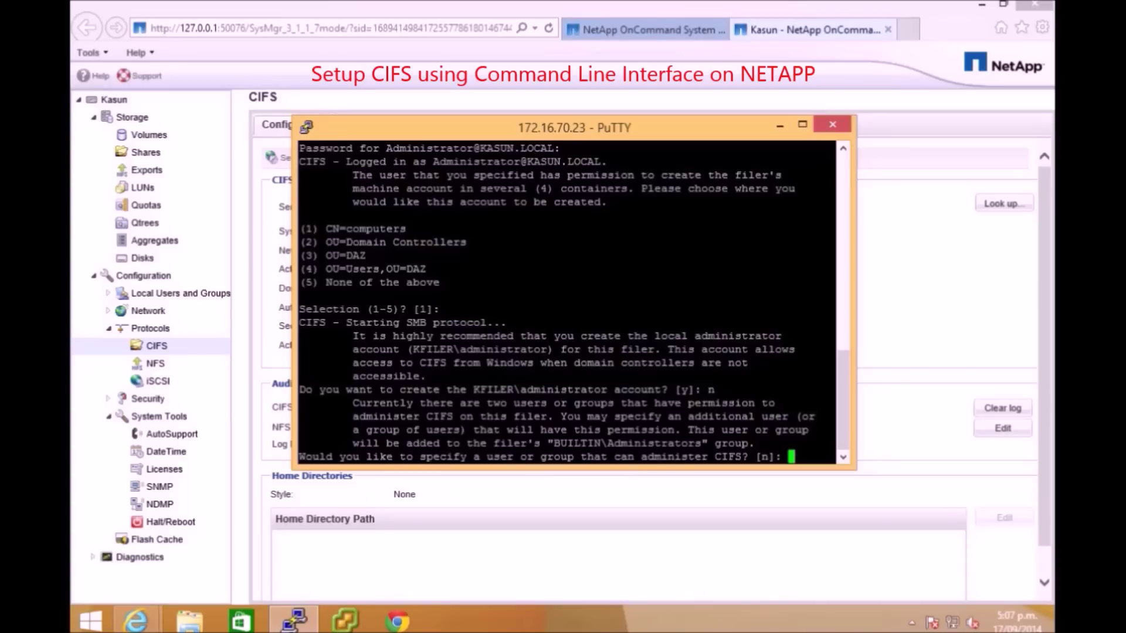
{"action": "key", "text": "Return"}
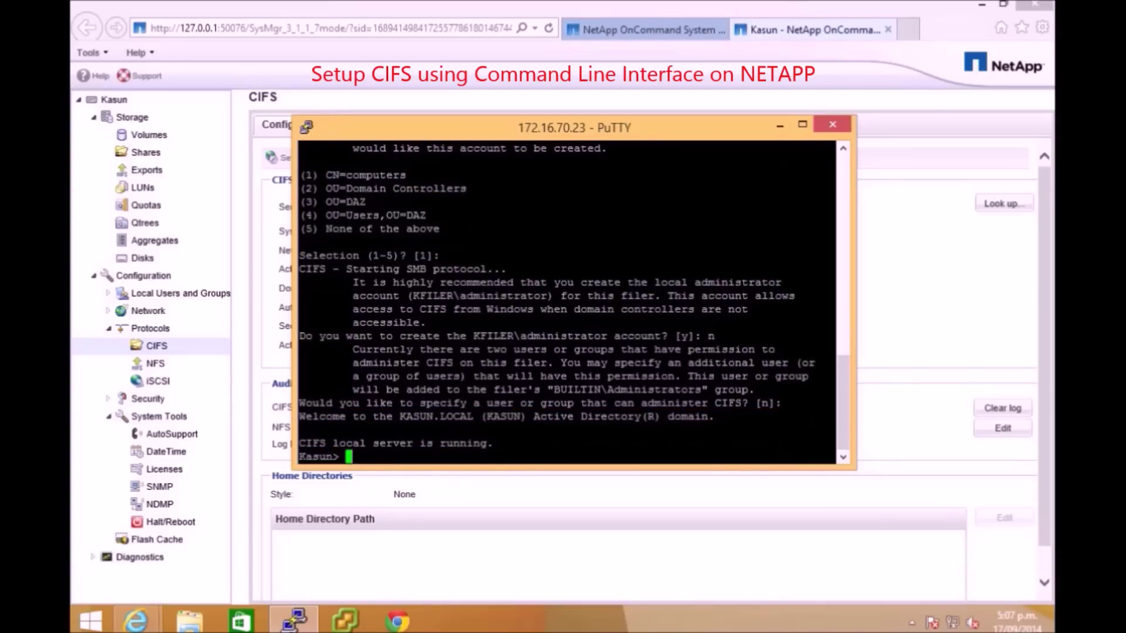
Step: Refresh CIFS to show it Started and check domain controller KLDC1 on the Domain tab
{"action": "left_click", "coordinate": [247, 333]}
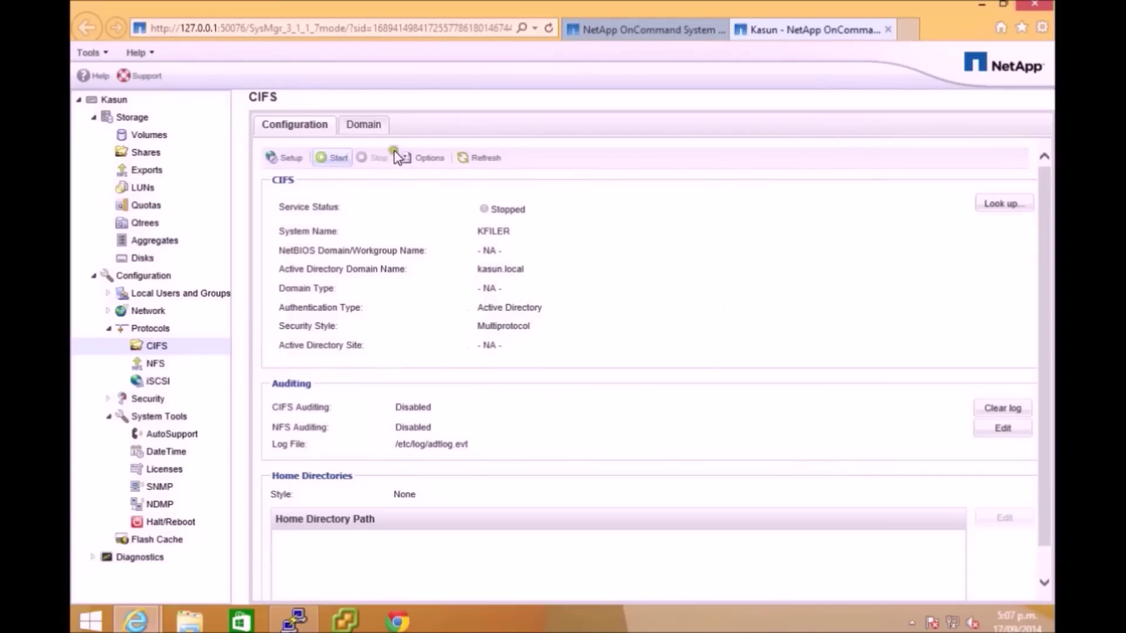
{"action": "left_click", "coordinate": [477, 170]}
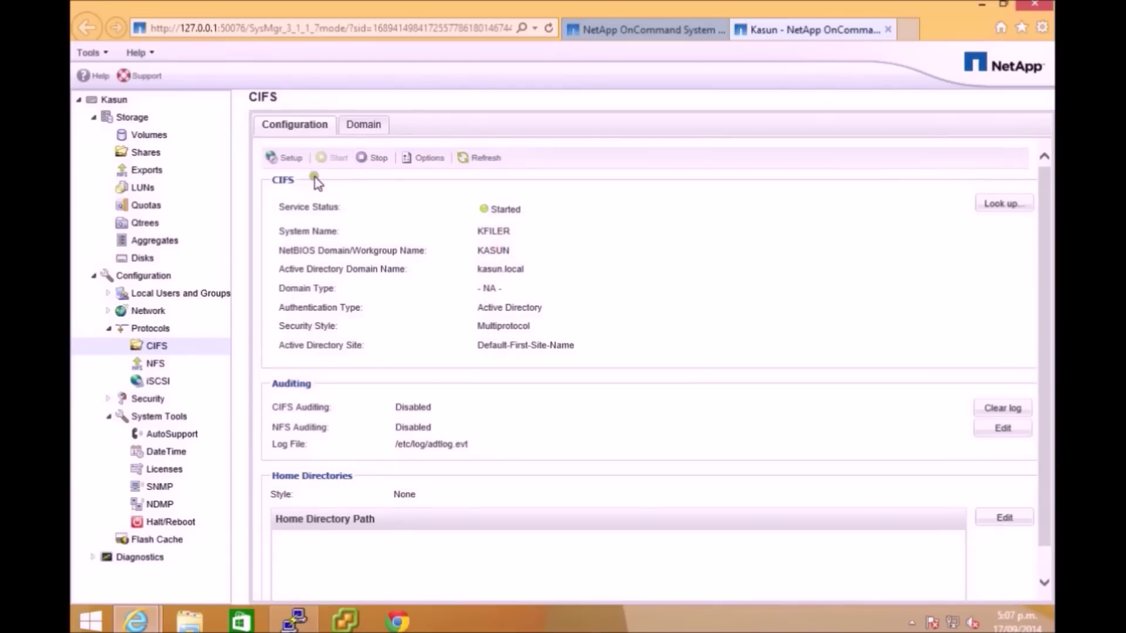
{"action": "left_click", "coordinate": [364, 128]}
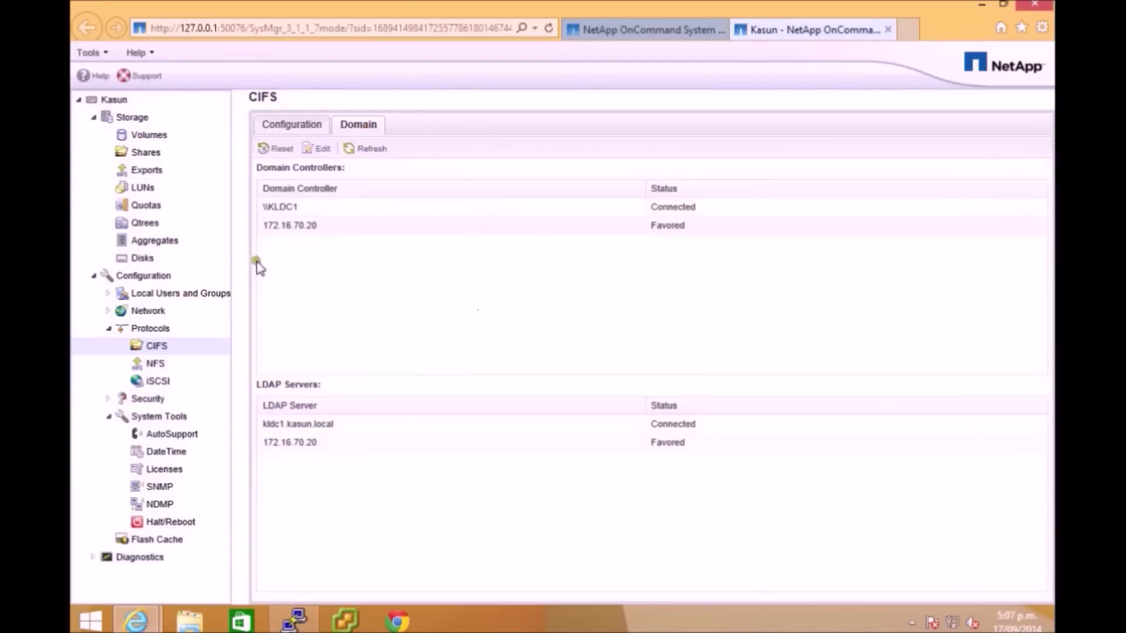
{"action": "left_click", "coordinate": [312, 210]}
{"action": "left_click", "coordinate": [312, 224]}
{"action": "left_click", "coordinate": [299, 423]}
{"action": "left_click", "coordinate": [308, 442]}
{"action": "left_click", "coordinate": [359, 291]}
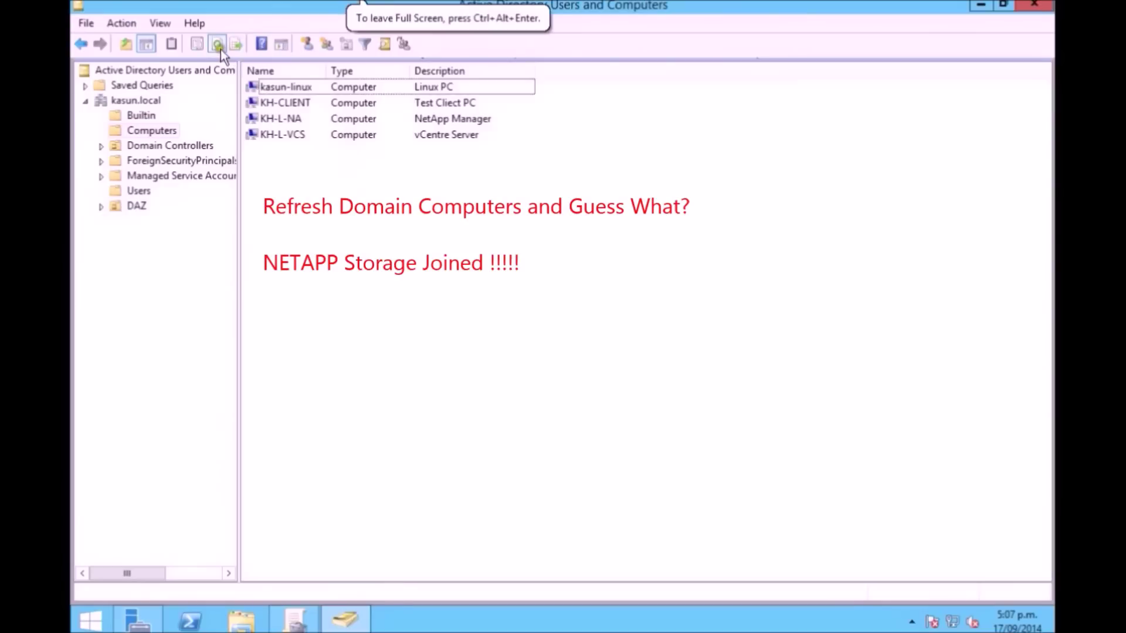
Step: Confirm KFILER appears among KASUN.LOCAL's domain computers, then list the CIFS shares C$, ETC$ and HOME
{"action": "left_click", "coordinate": [216, 44]}
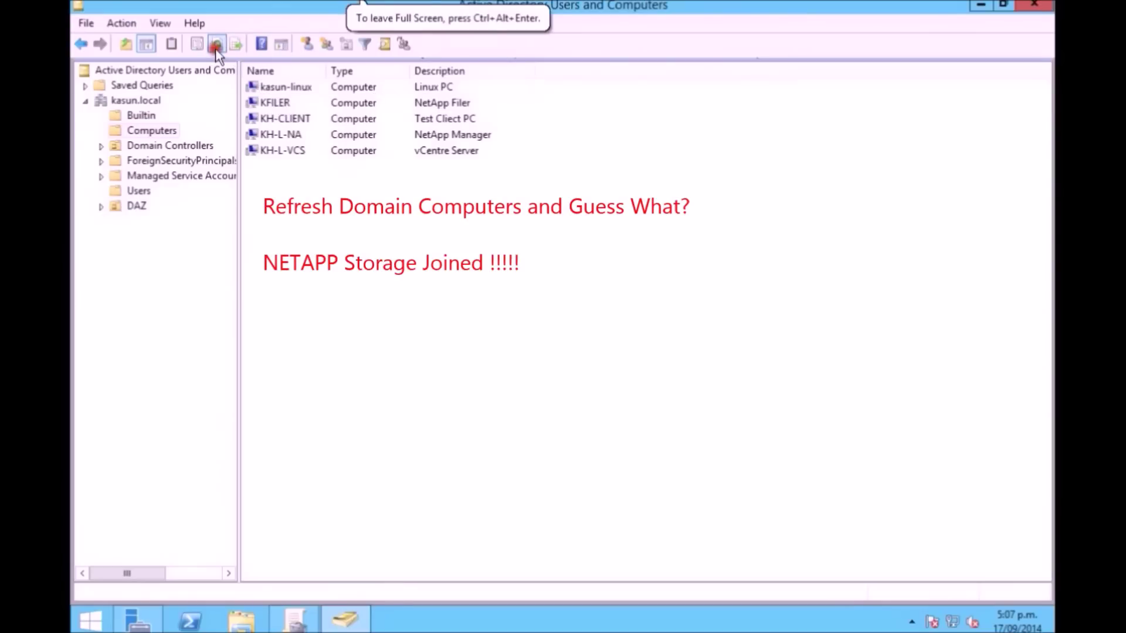
{"action": "left_click", "coordinate": [284, 103]}
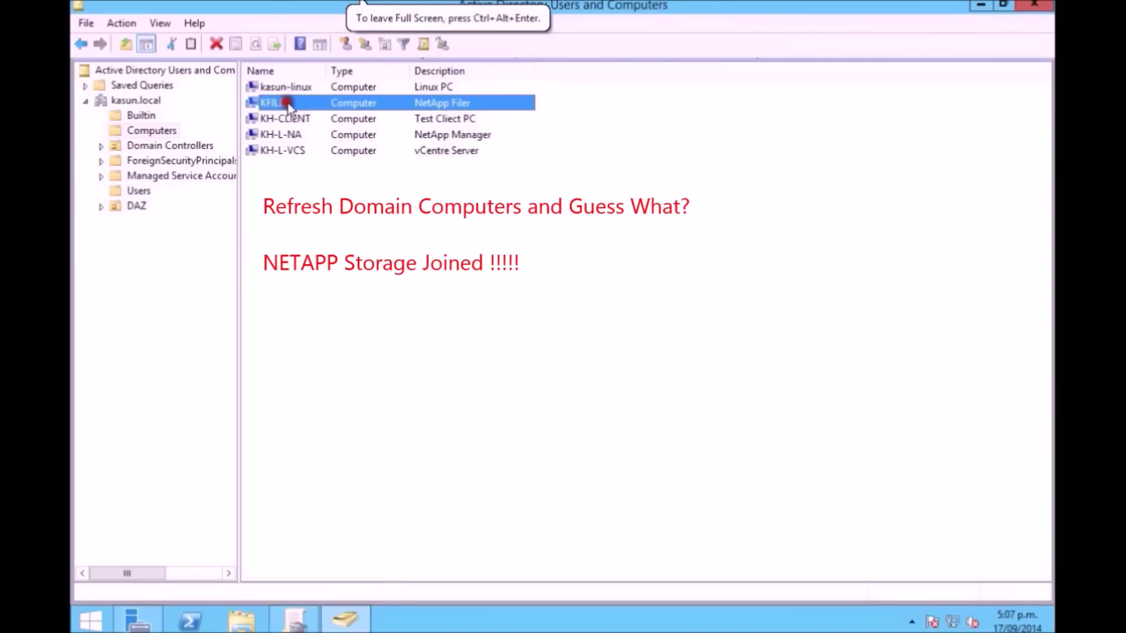
{"action": "double_click", "coordinate": [452, 101]}
{"action": "left_click", "coordinate": [787, 6]}
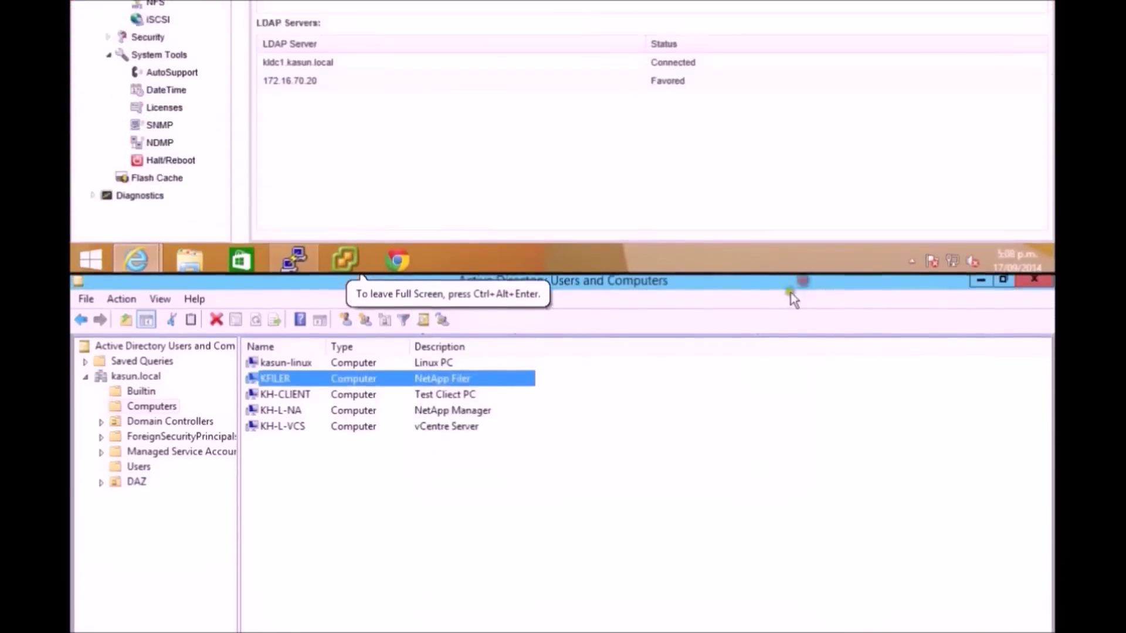
{"action": "left_click", "coordinate": [147, 114]}
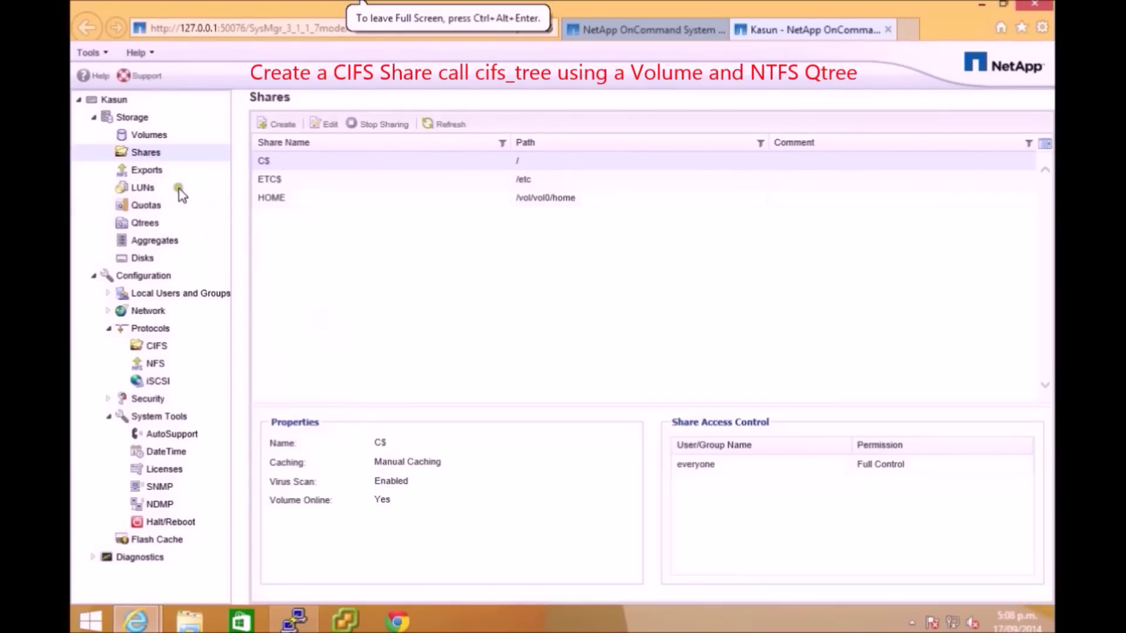
{"action": "left_click", "coordinate": [152, 137]}
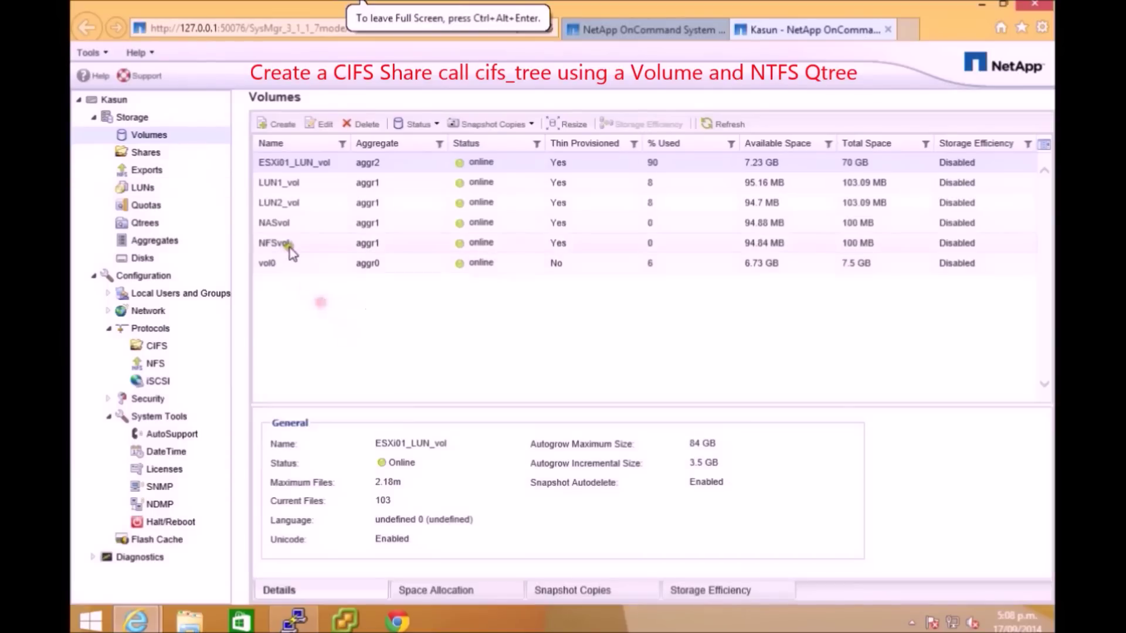
{"action": "left_click", "coordinate": [290, 247]}
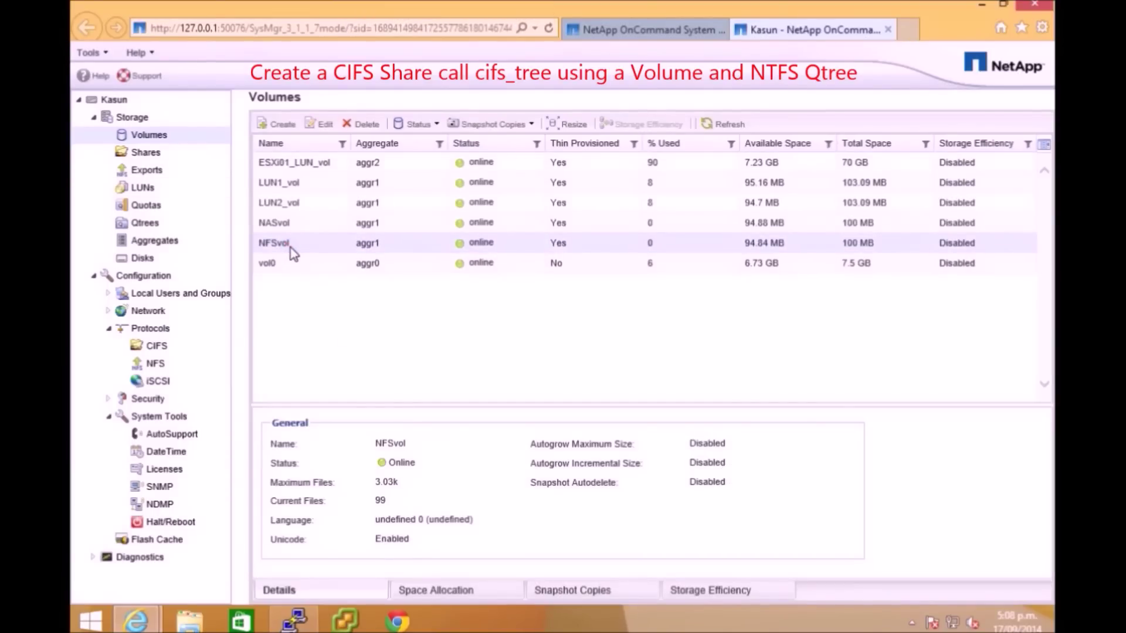
{"action": "left_click", "coordinate": [281, 228]}
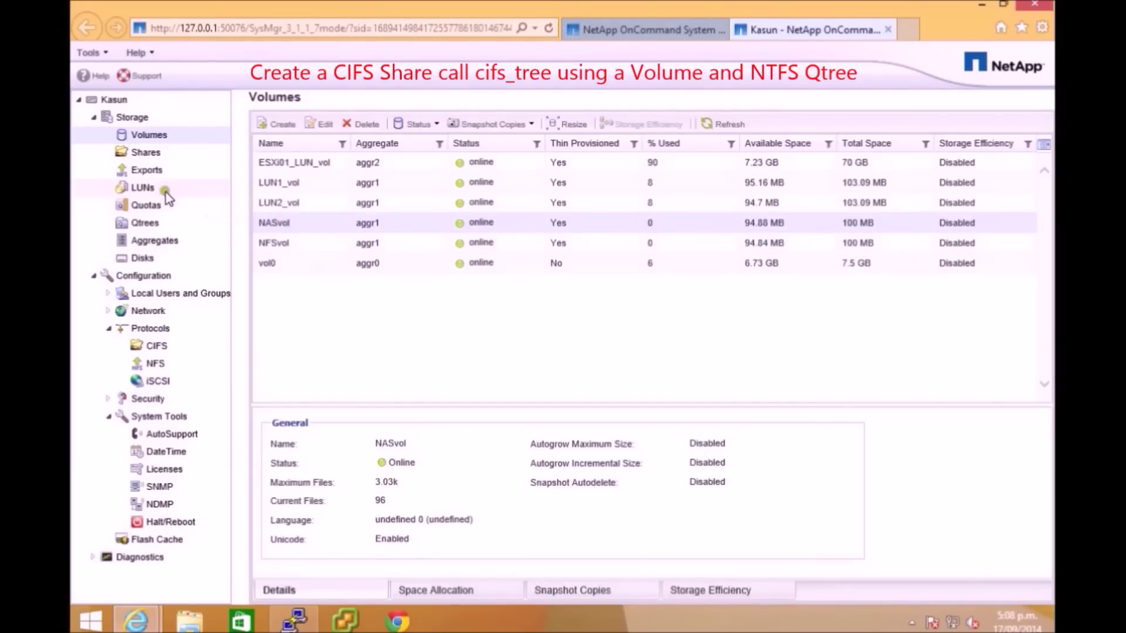
{"action": "left_click", "coordinate": [144, 226]}
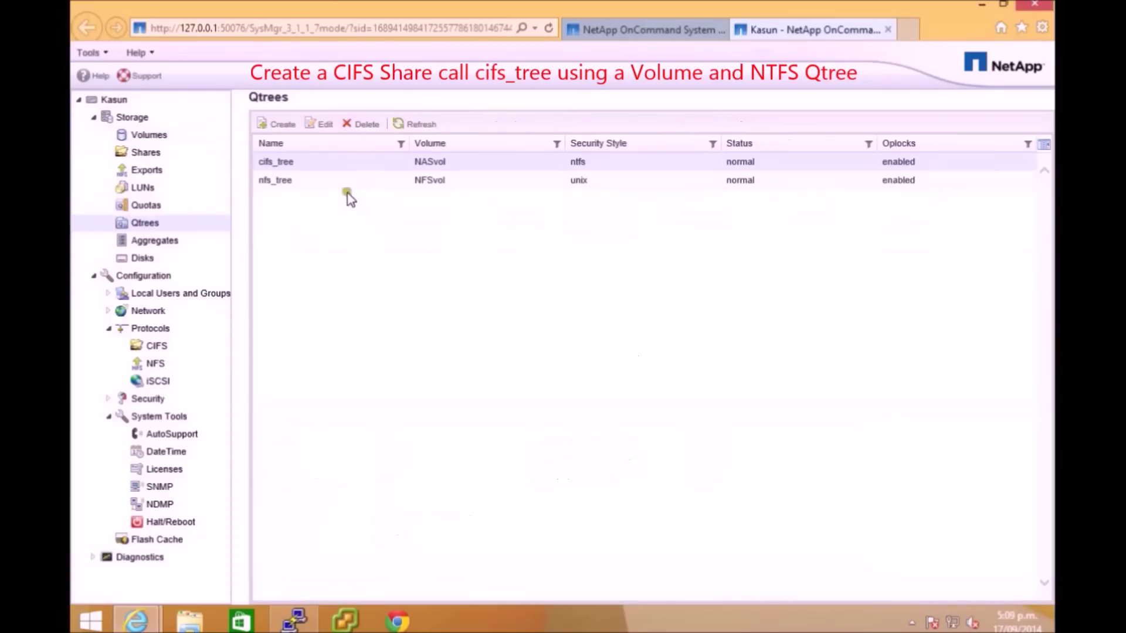
{"action": "left_click", "coordinate": [306, 163]}
{"action": "left_click", "coordinate": [145, 153]}
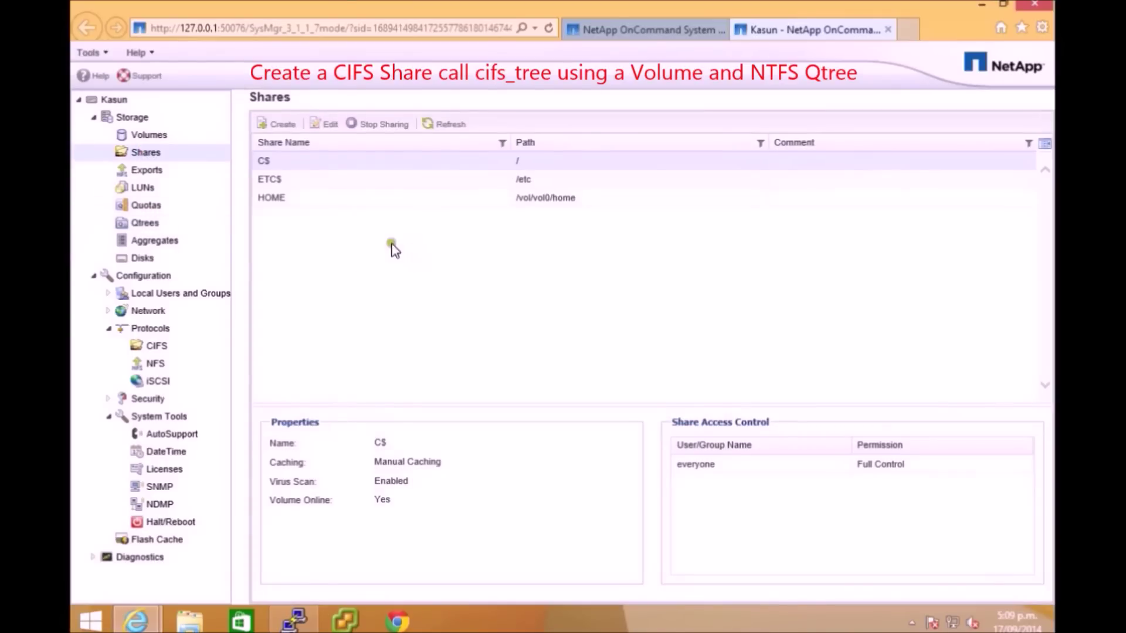
Step: Select /vol/NASvol/cifs_tree as the folder for a new share
{"action": "left_click", "coordinate": [285, 124]}
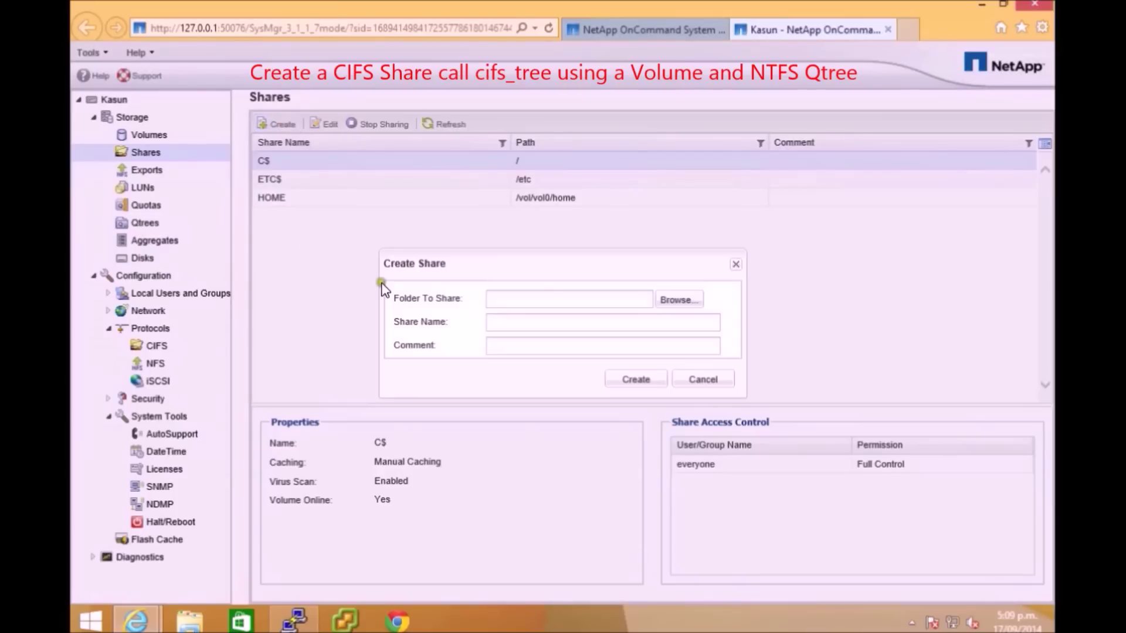
{"action": "left_click", "coordinate": [685, 300]}
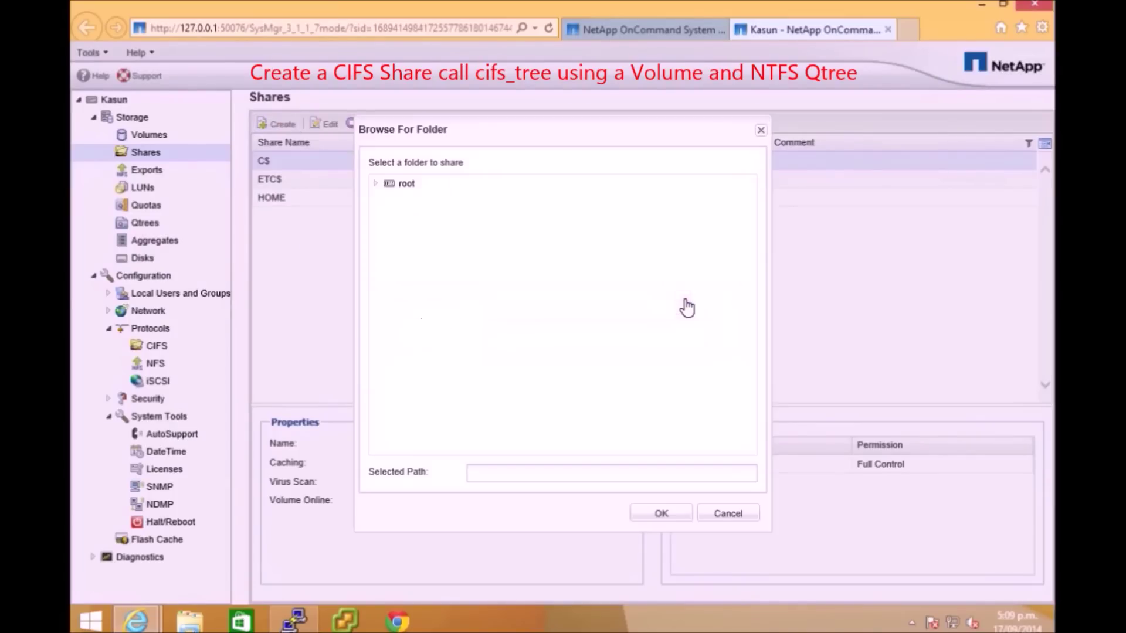
{"action": "left_click", "coordinate": [373, 185]}
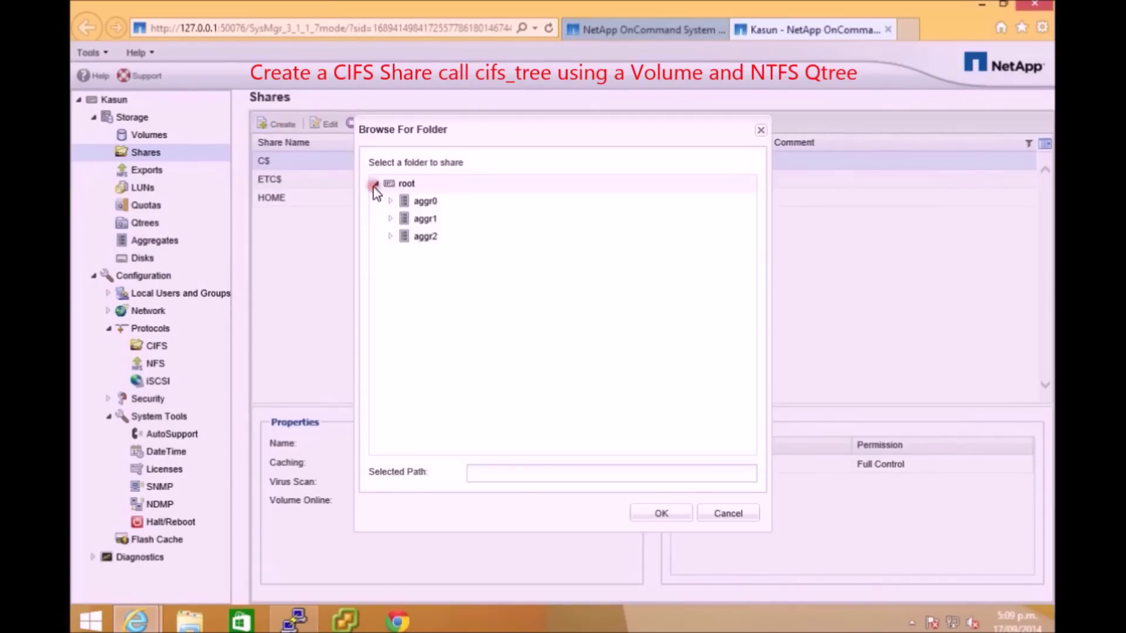
{"action": "left_click", "coordinate": [390, 218]}
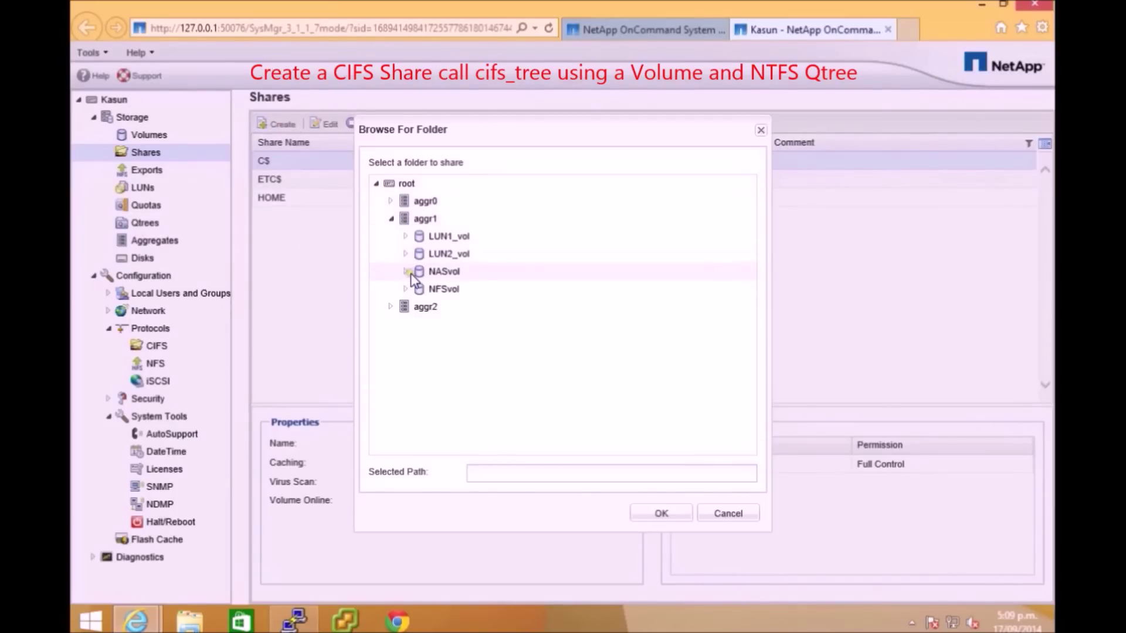
{"action": "left_click", "coordinate": [406, 271]}
{"action": "left_click", "coordinate": [463, 290]}
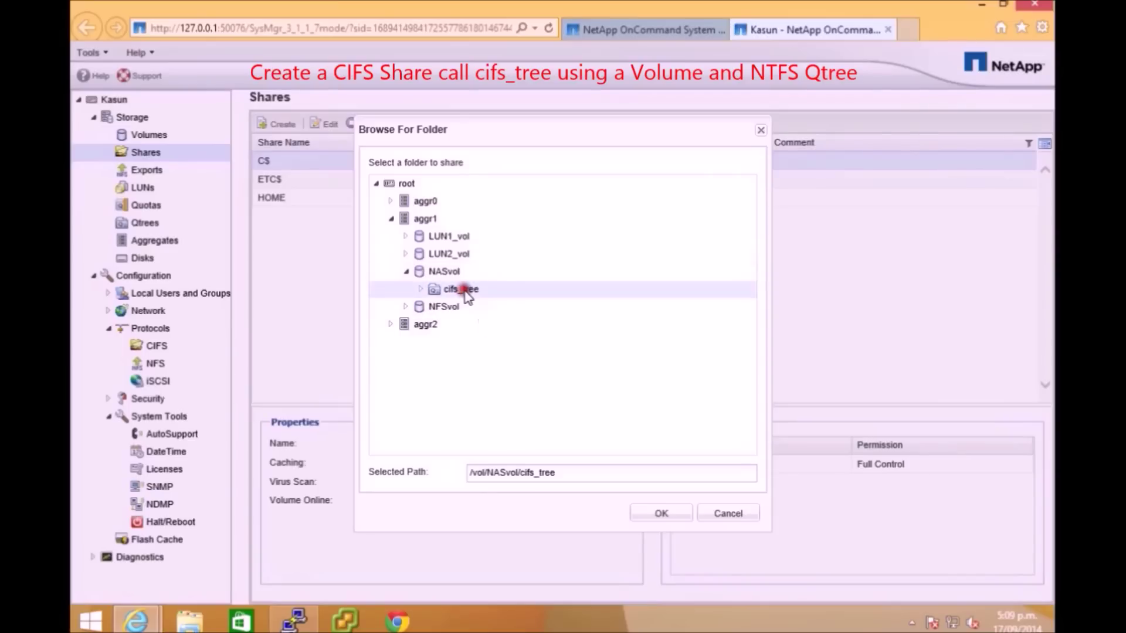
{"action": "left_click", "coordinate": [659, 515]}
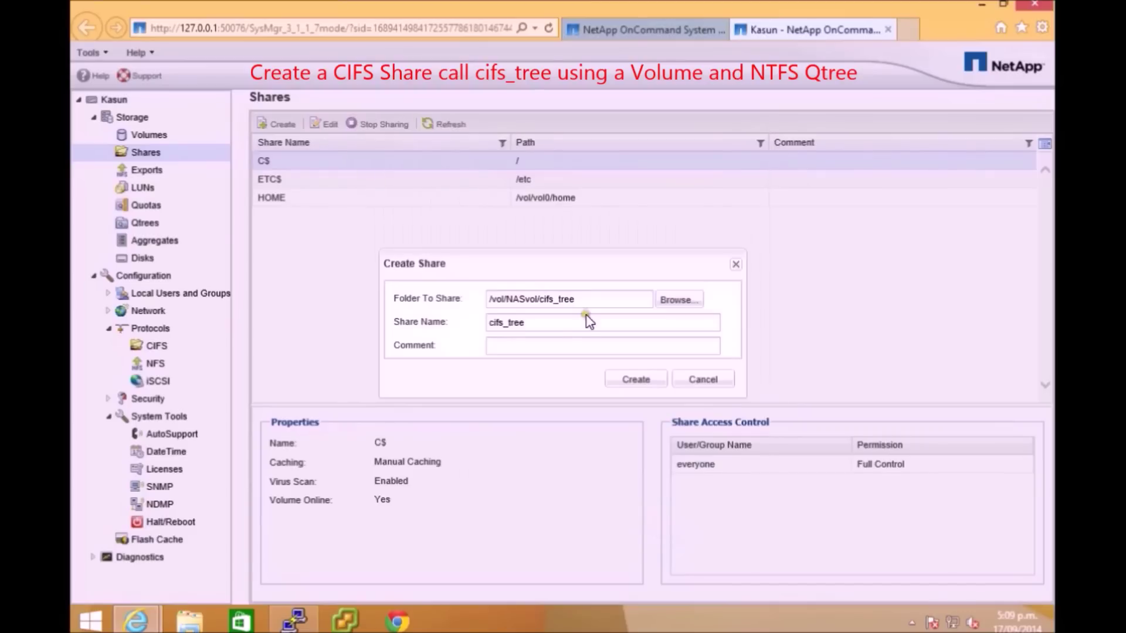
Step: Create the share named cifs_tree, then sign back in to Windows with the password
{"action": "left_click", "coordinate": [534, 322]}
{"action": "left_click", "coordinate": [640, 381]}
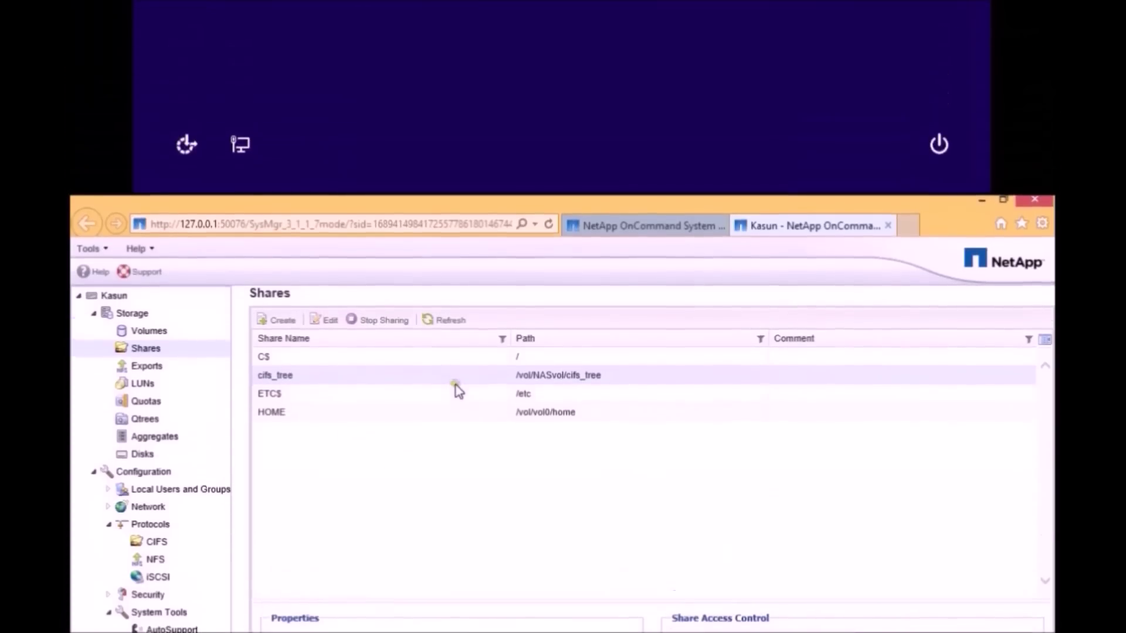
{"action": "type", "text": "***"}
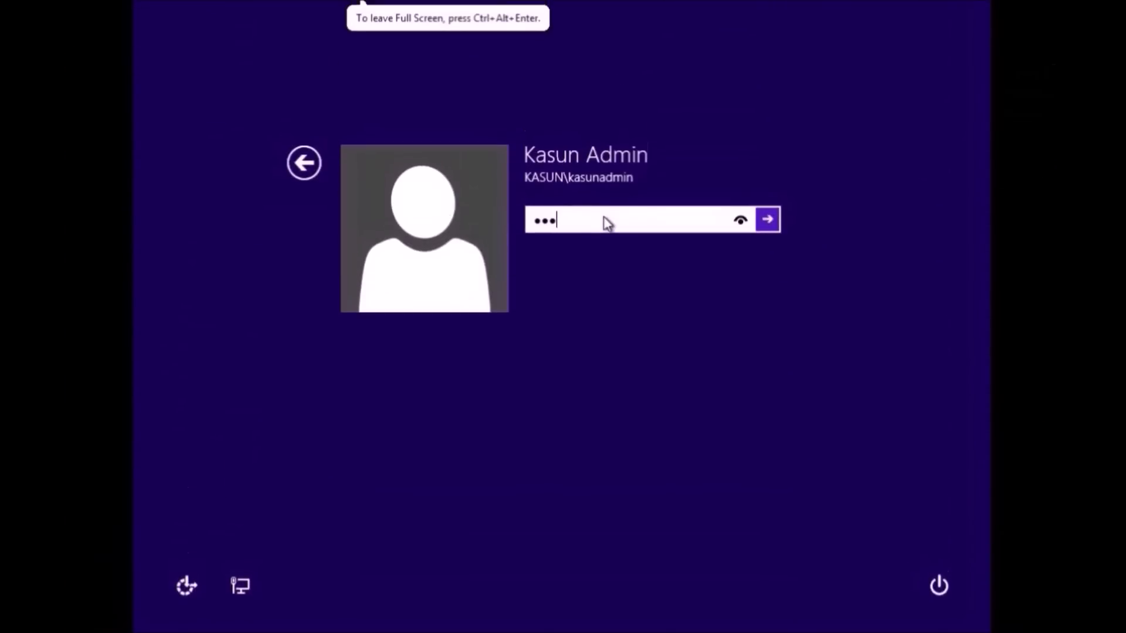
{"action": "key", "text": "Return"}
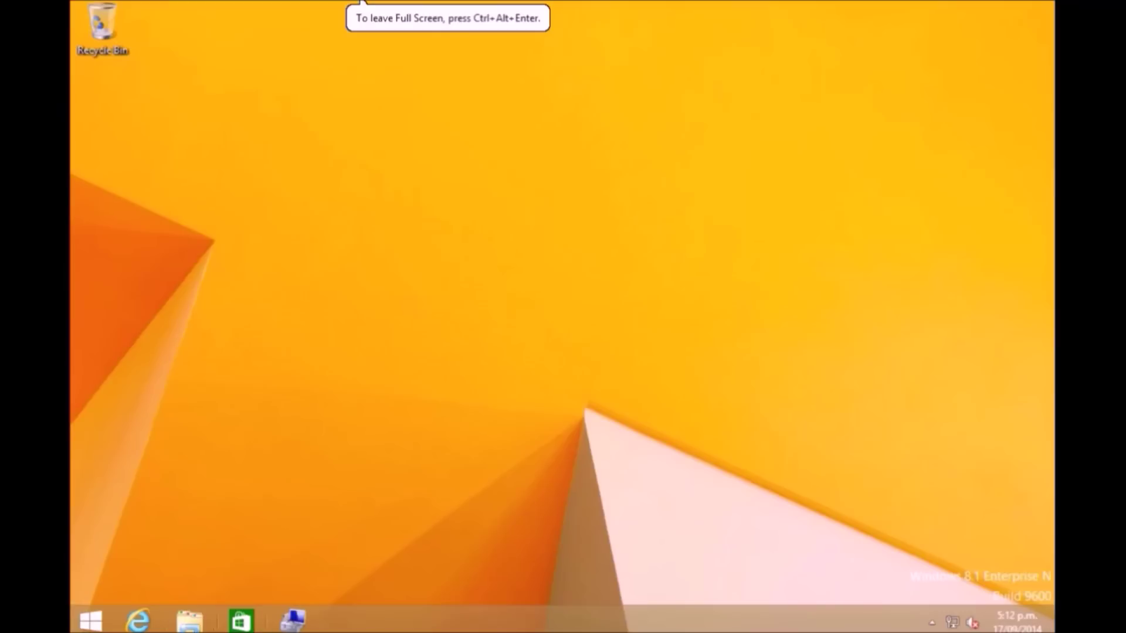
Step: Connect Computer Management to KFILER and expand Shared Folders to list its shares
{"action": "left_click", "coordinate": [293, 619]}
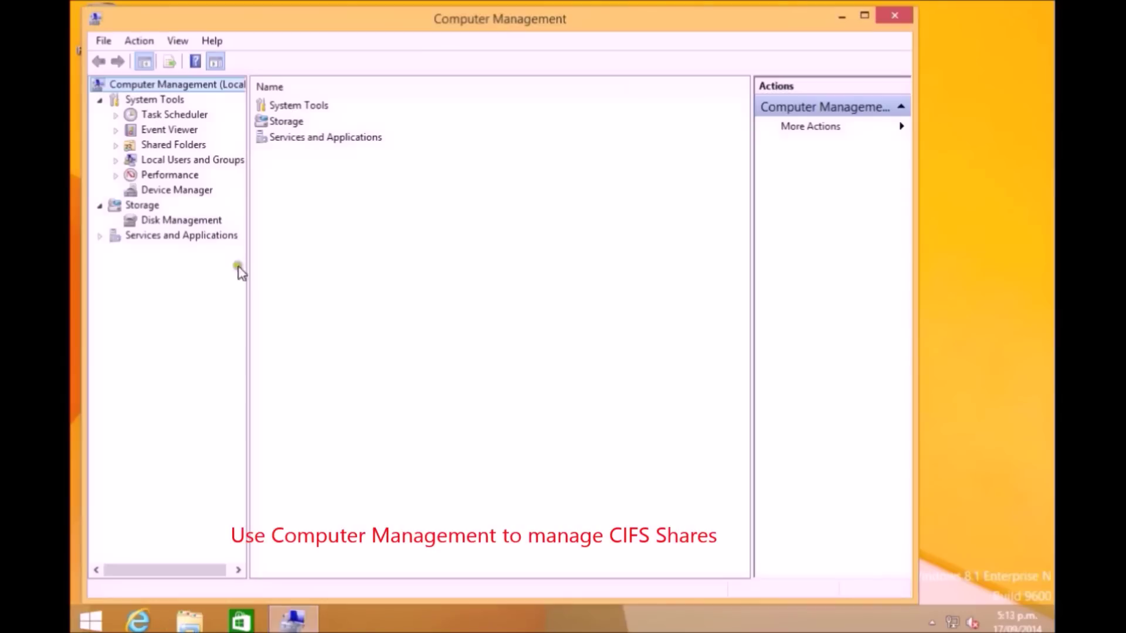
{"action": "right_click", "coordinate": [141, 86]}
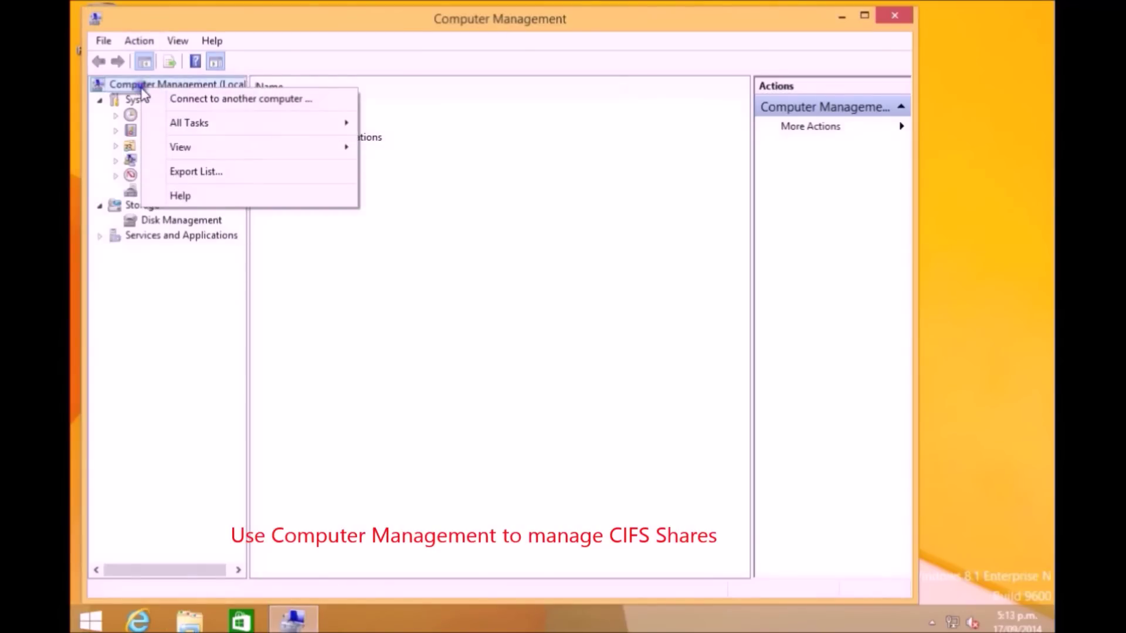
{"action": "left_click", "coordinate": [176, 98]}
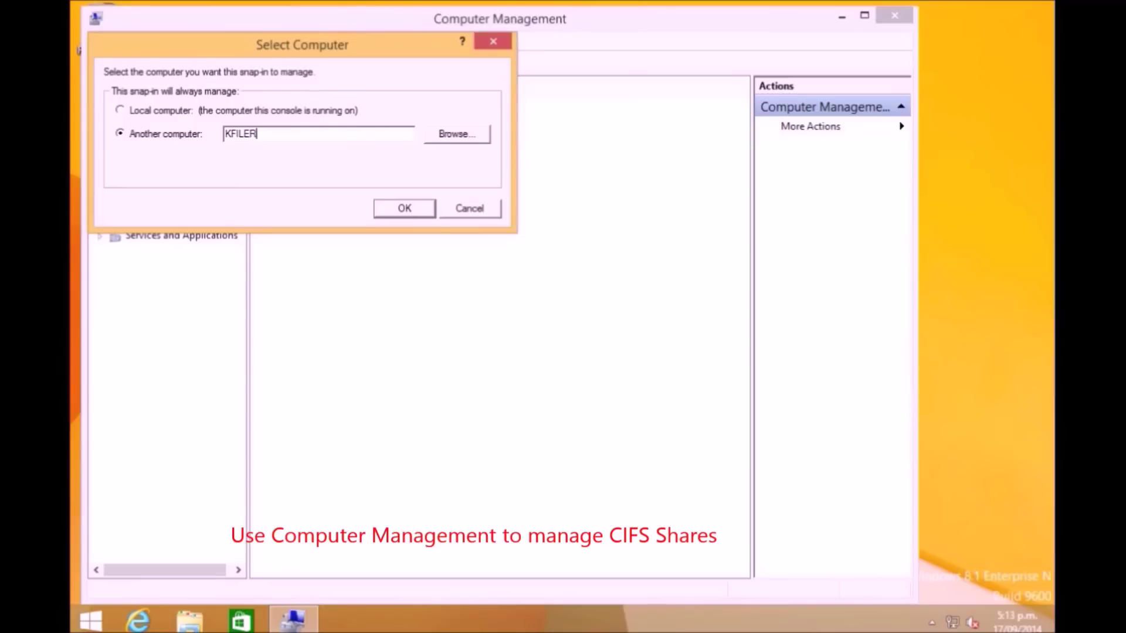
{"action": "key", "text": "Return"}
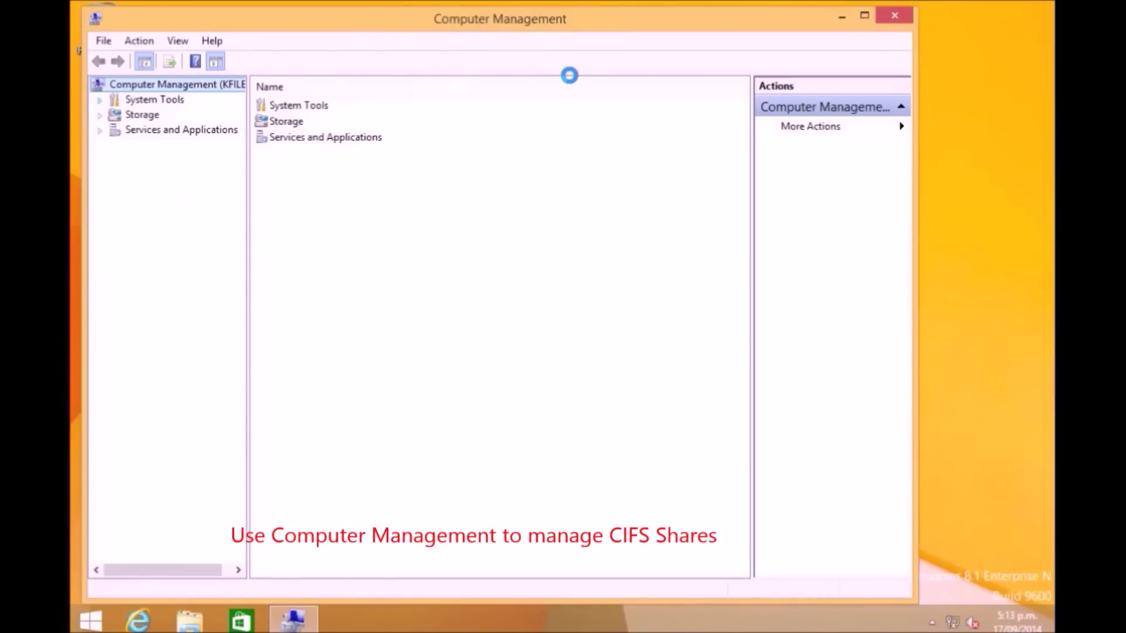
{"action": "left_click", "coordinate": [865, 16]}
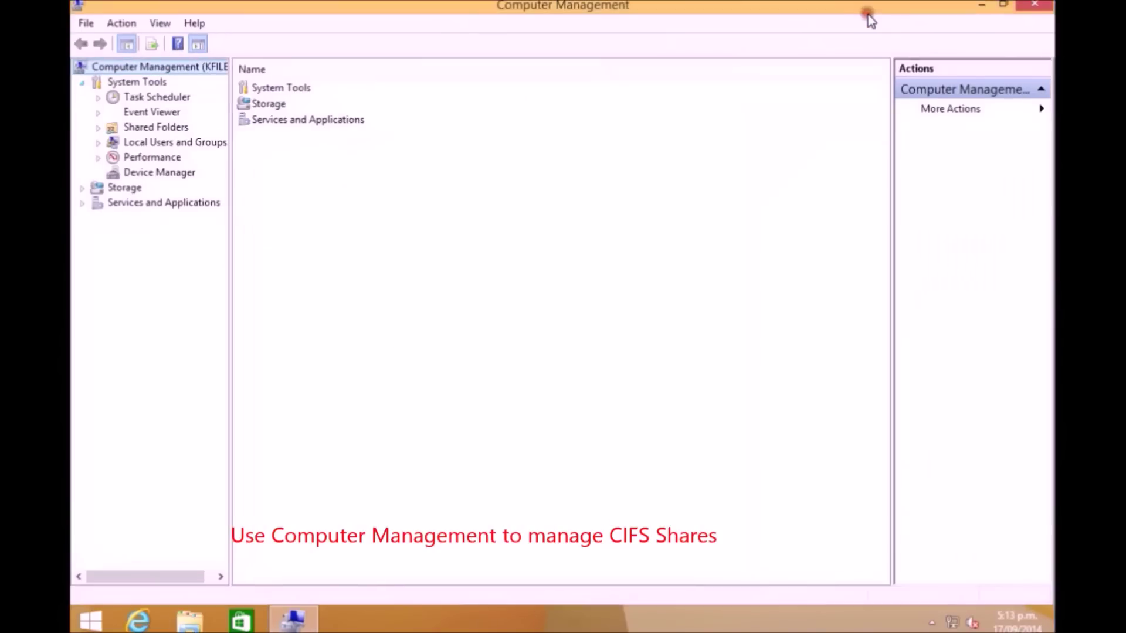
{"action": "left_click", "coordinate": [98, 127]}
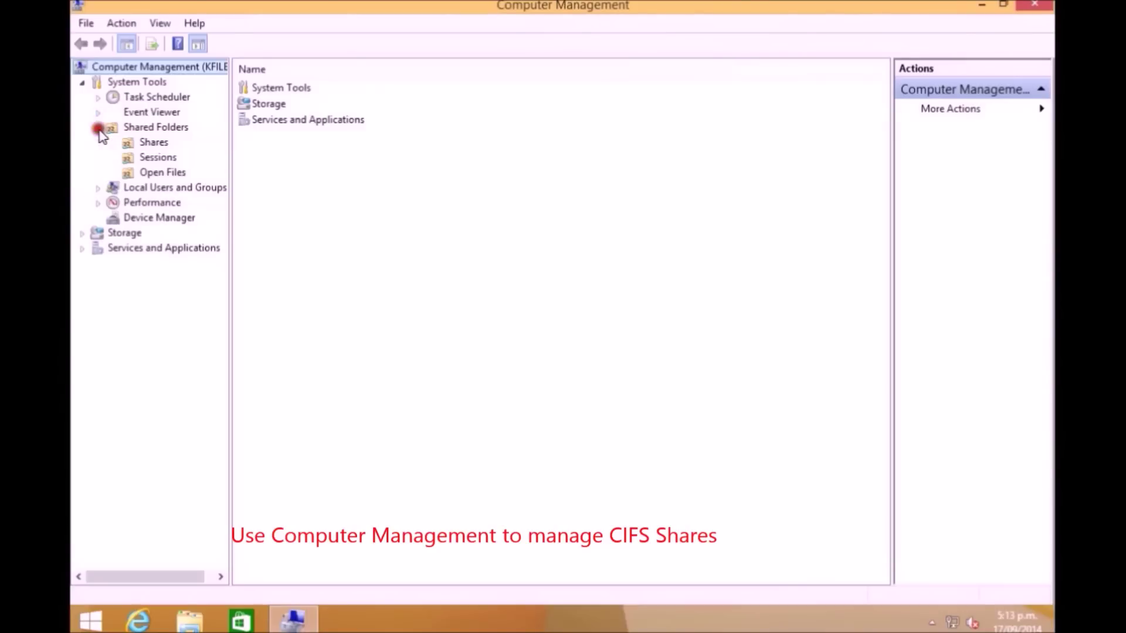
{"action": "left_click", "coordinate": [134, 148]}
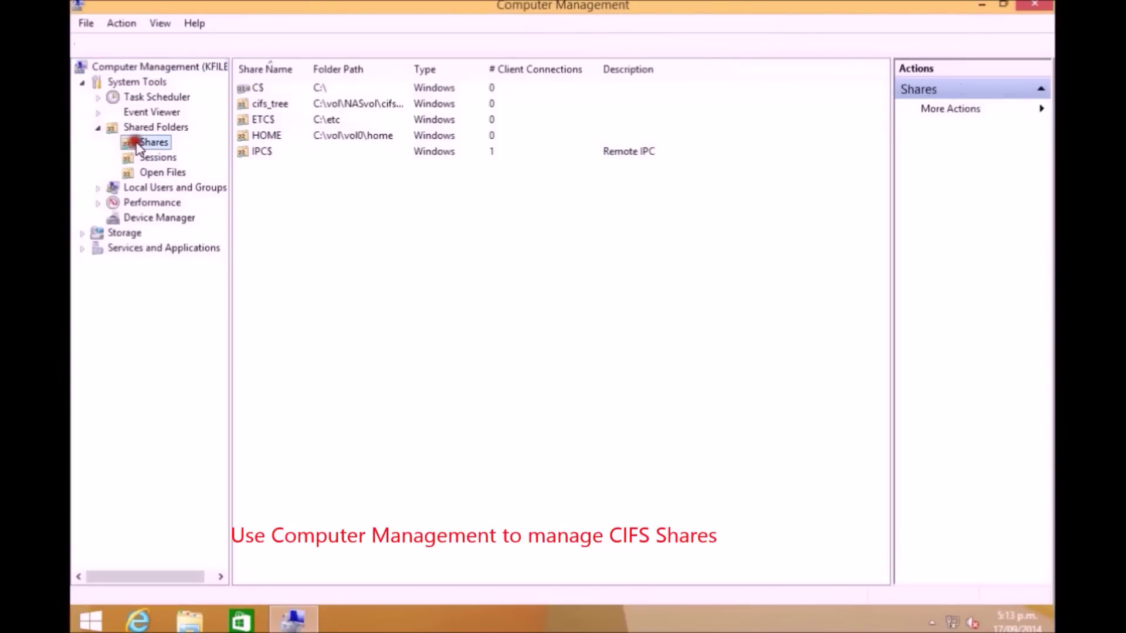
Step: Check cifs_tree among KFILER's shares, then start a new share on c$ and cancel the wizard
{"action": "left_click", "coordinate": [268, 108]}
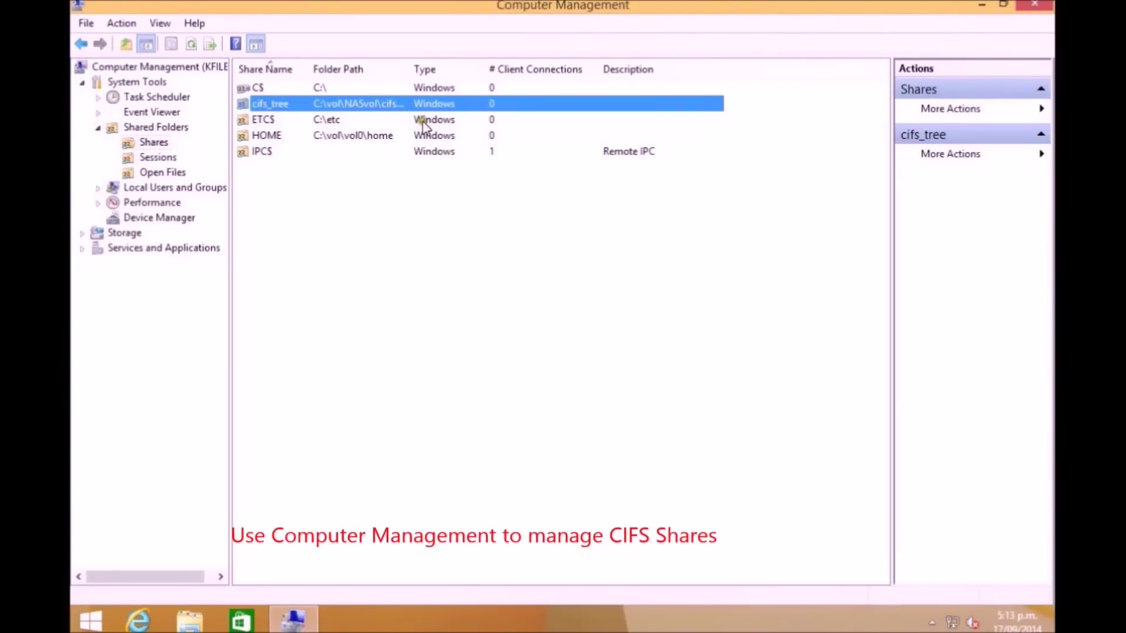
{"action": "left_click", "coordinate": [289, 202]}
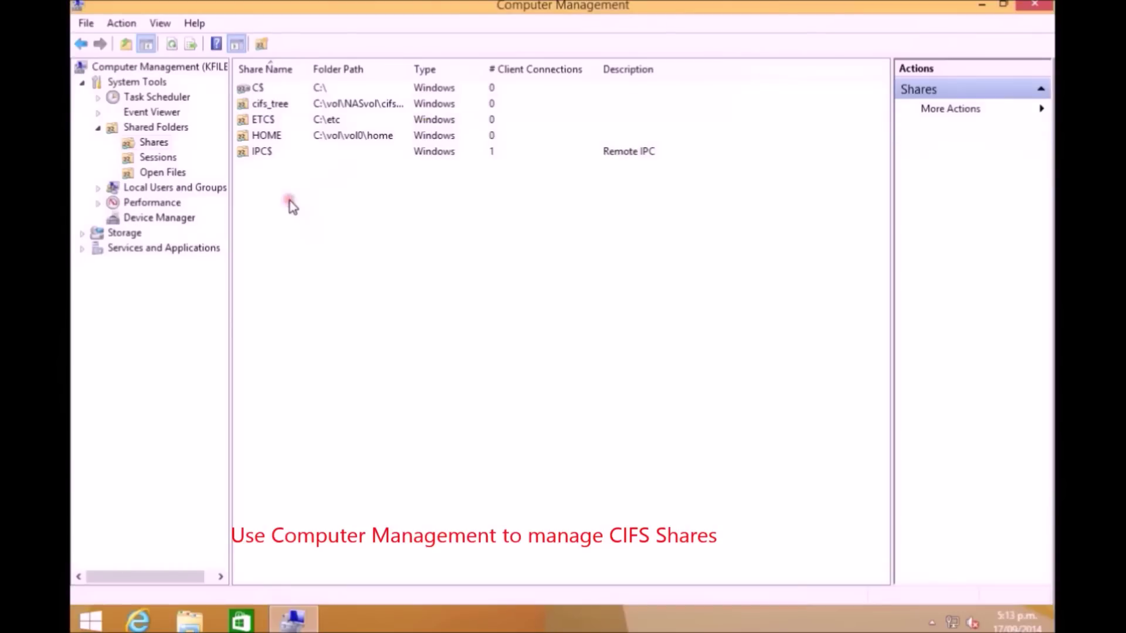
{"action": "right_click", "coordinate": [267, 223]}
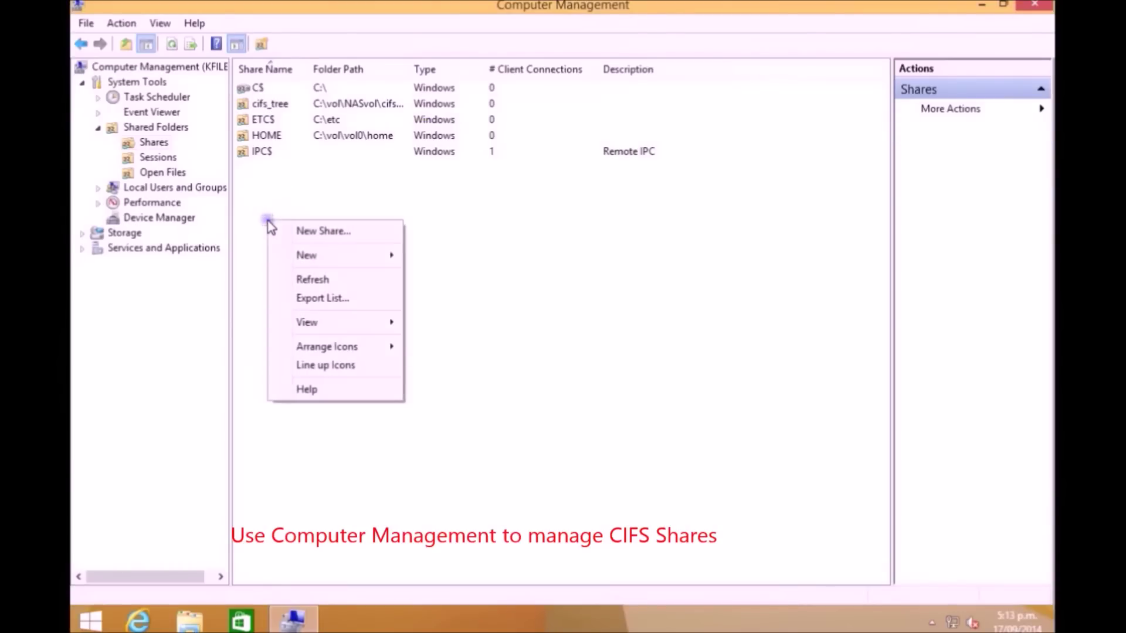
{"action": "left_click", "coordinate": [315, 234]}
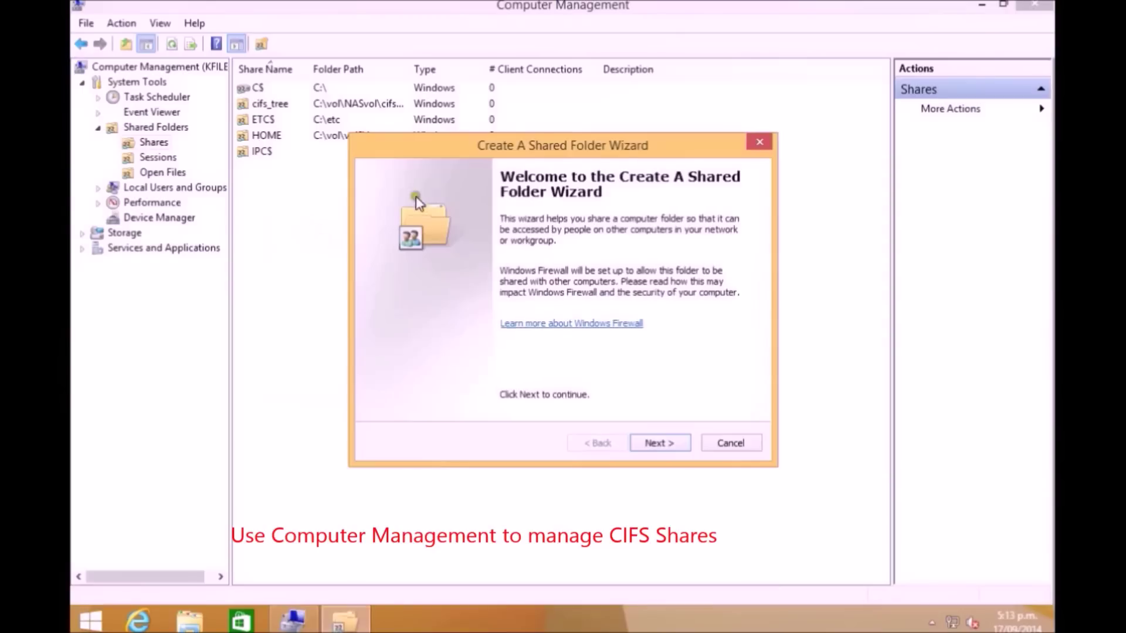
{"action": "left_click", "coordinate": [657, 444]}
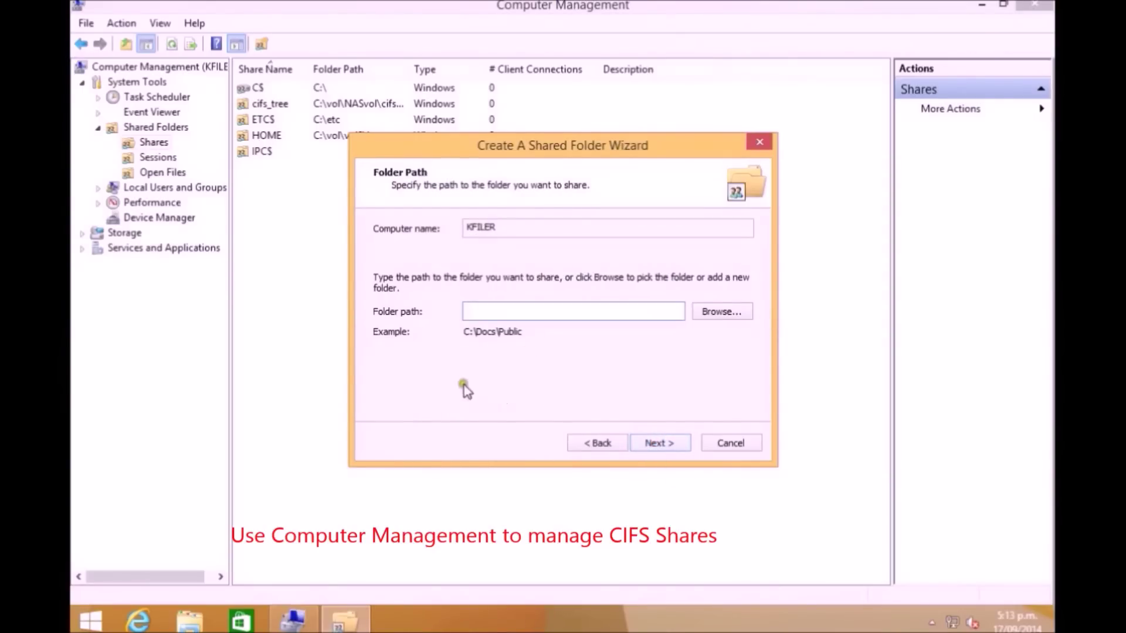
{"action": "left_click", "coordinate": [722, 312]}
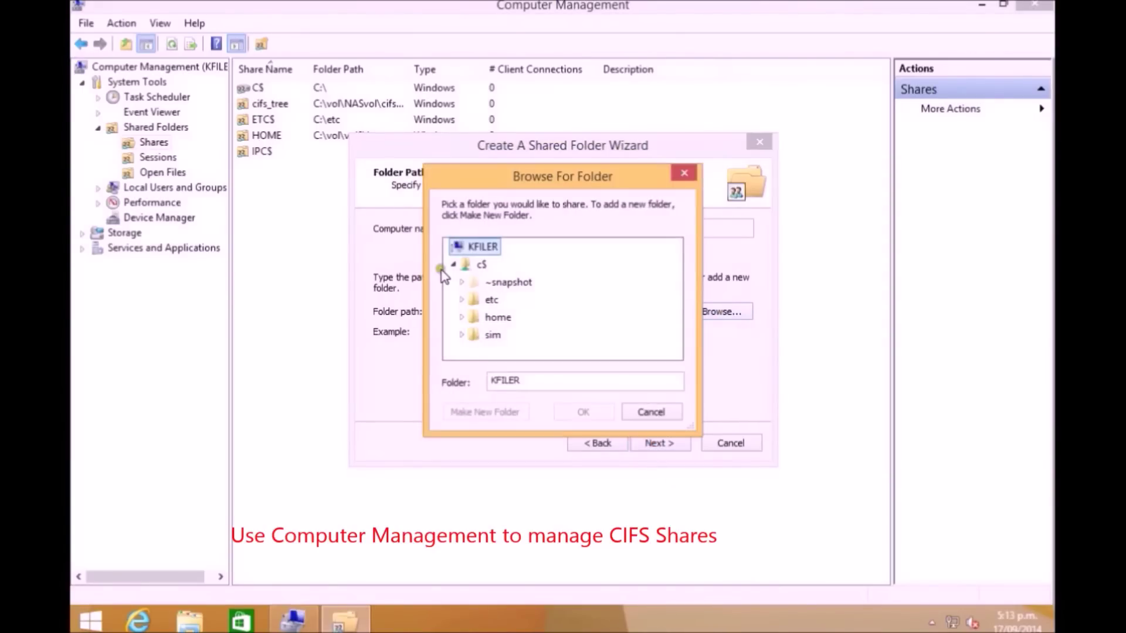
{"action": "left_click", "coordinate": [480, 267]}
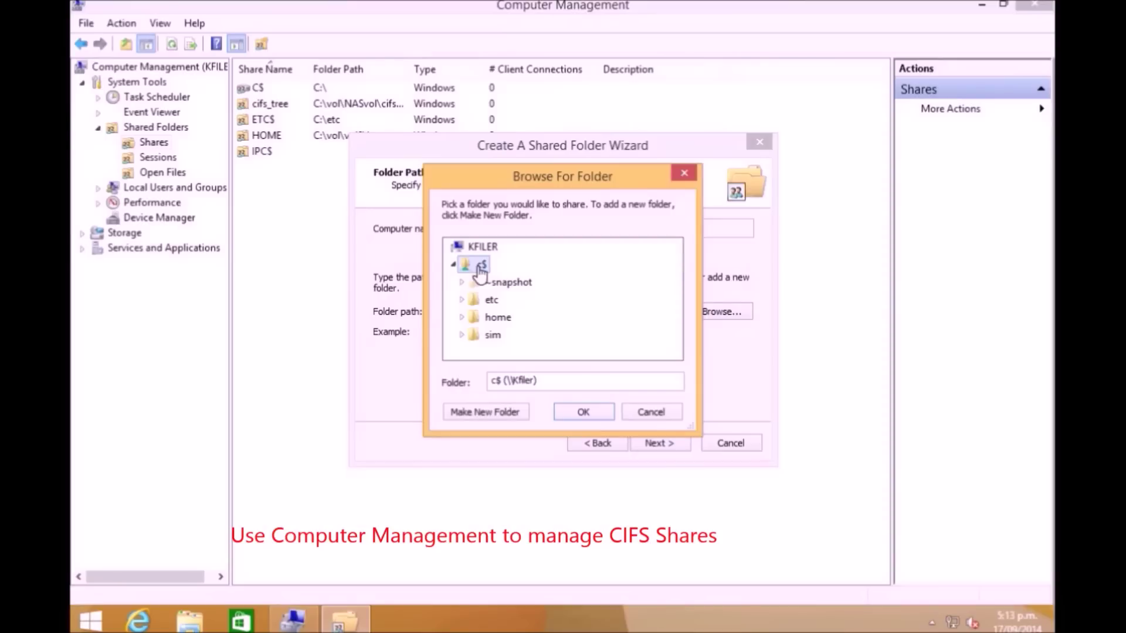
{"action": "left_click", "coordinate": [663, 412]}
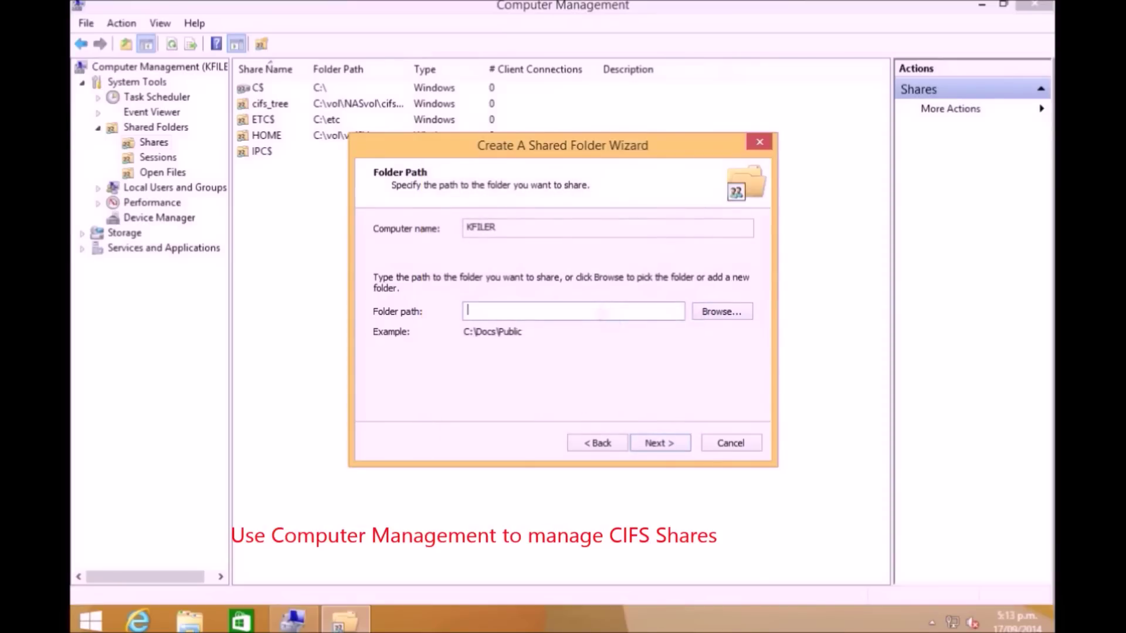
{"action": "left_click", "coordinate": [731, 443]}
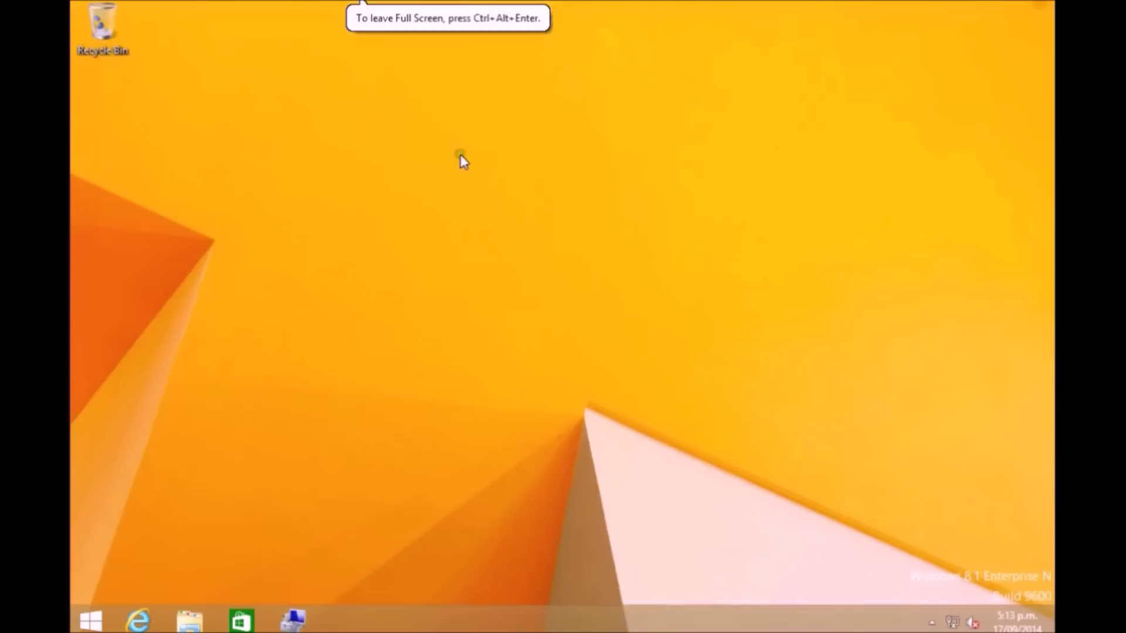
Step: Start mapping a network drive from This PC with drive letter Z:
{"action": "left_click", "coordinate": [179, 623]}
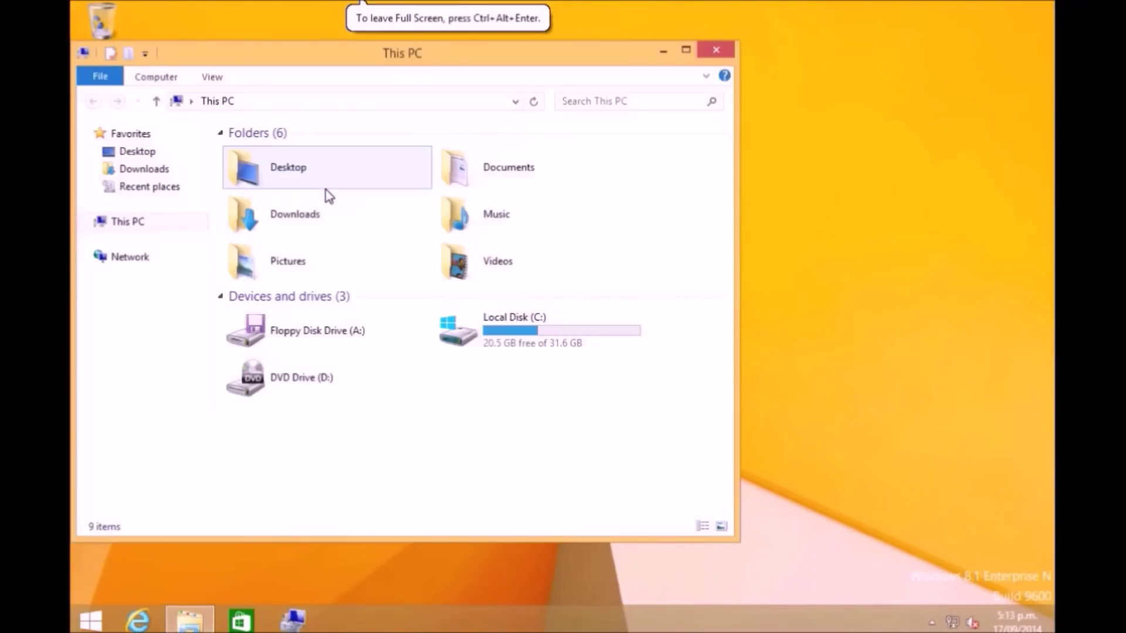
{"action": "double_click", "coordinate": [371, 61]}
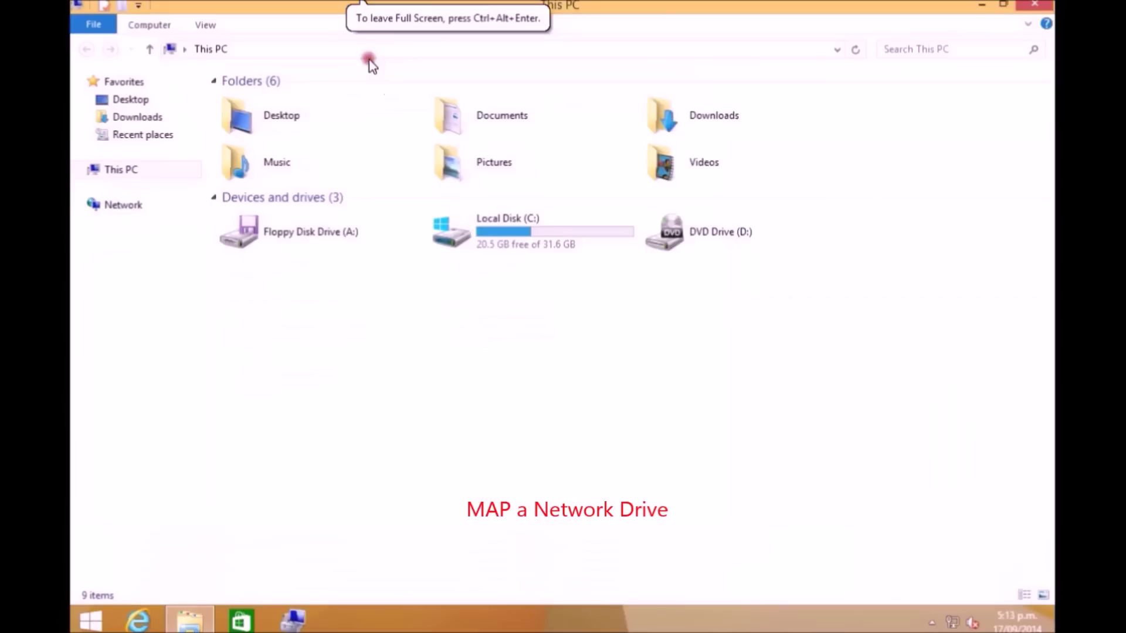
{"action": "left_click", "coordinate": [146, 27]}
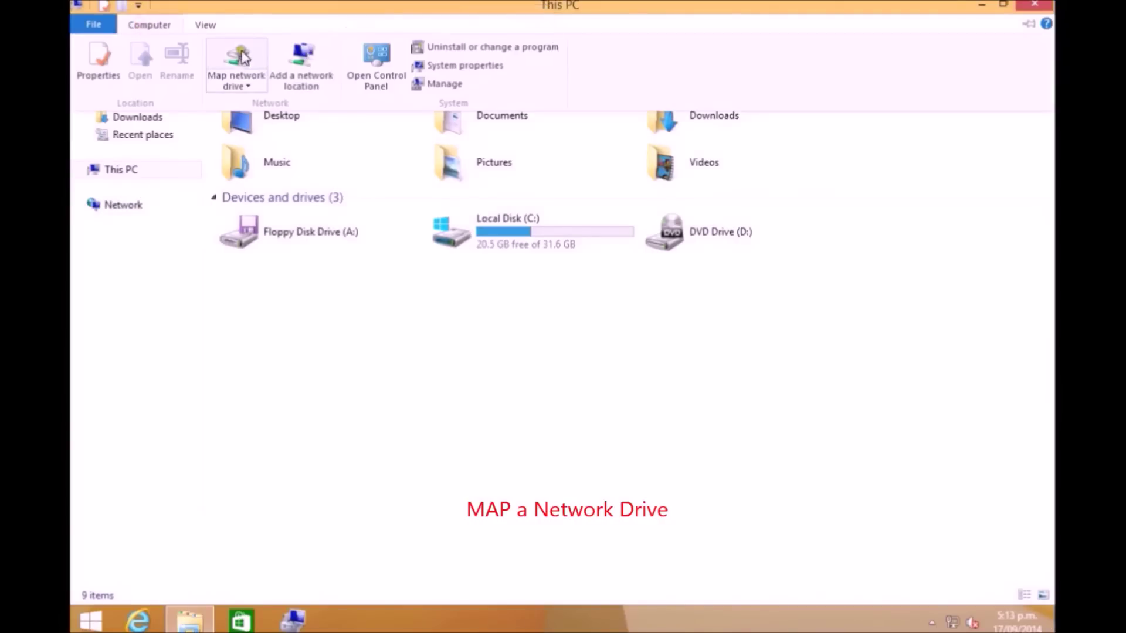
{"action": "left_click", "coordinate": [252, 87]}
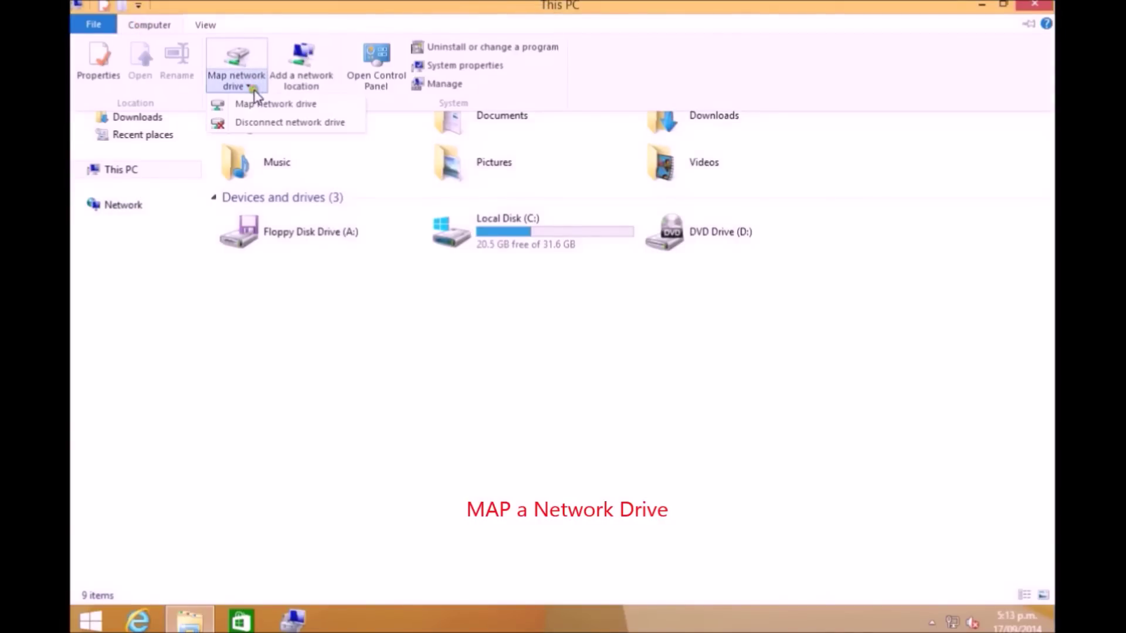
{"action": "left_click", "coordinate": [258, 105]}
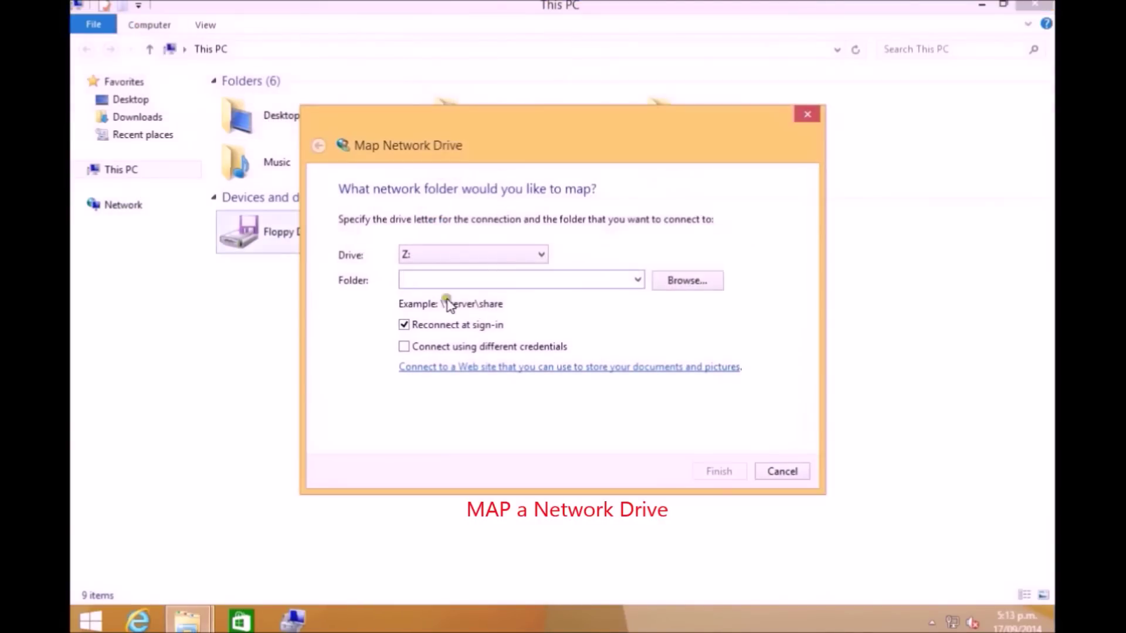
{"action": "left_click", "coordinate": [498, 256]}
{"action": "left_click", "coordinate": [435, 268]}
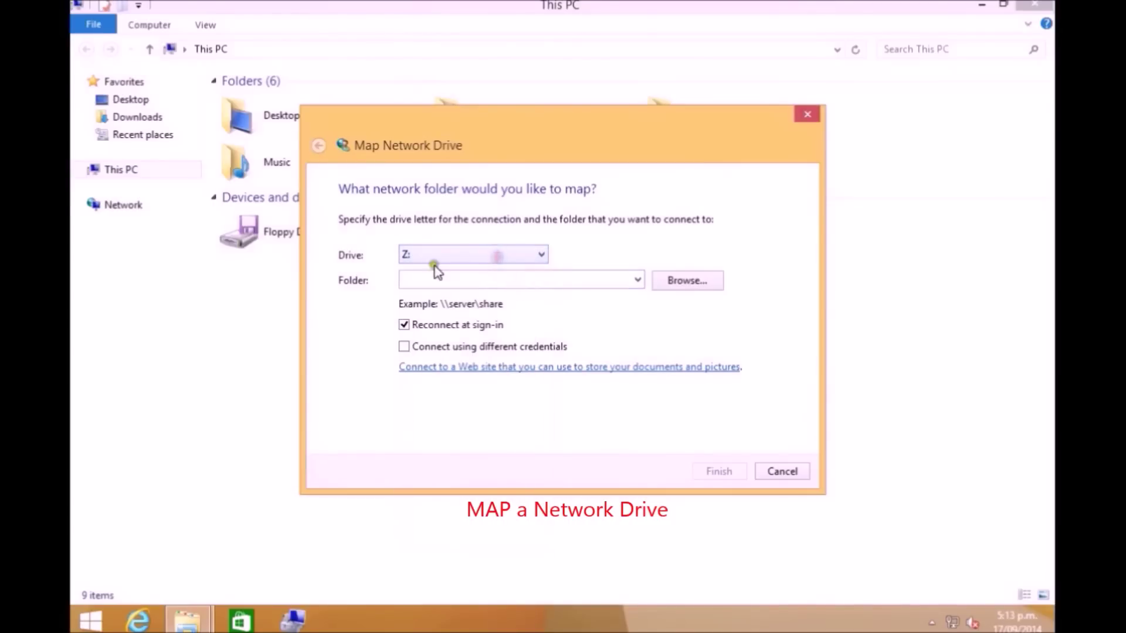
{"action": "left_click", "coordinate": [650, 282]}
Step: Open \\kfiler from Run and copy the cifs_tree share's network path
{"action": "key", "text": "super+r"}
{"action": "type", "text": "\\\\"}
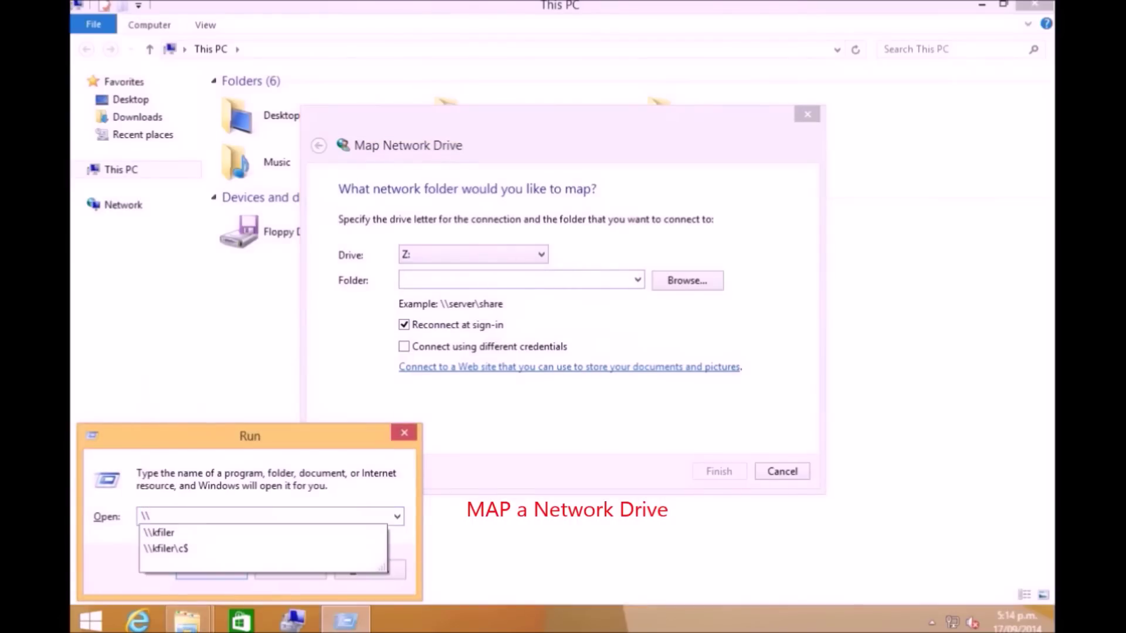
{"action": "key", "text": "Down"}
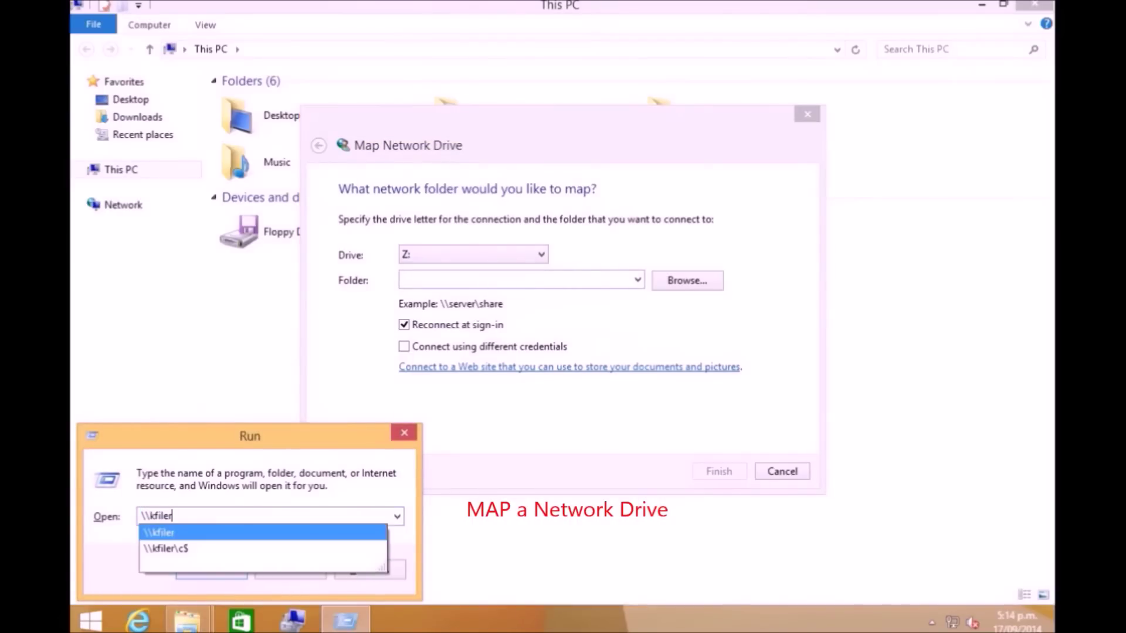
{"action": "key", "text": "Return"}
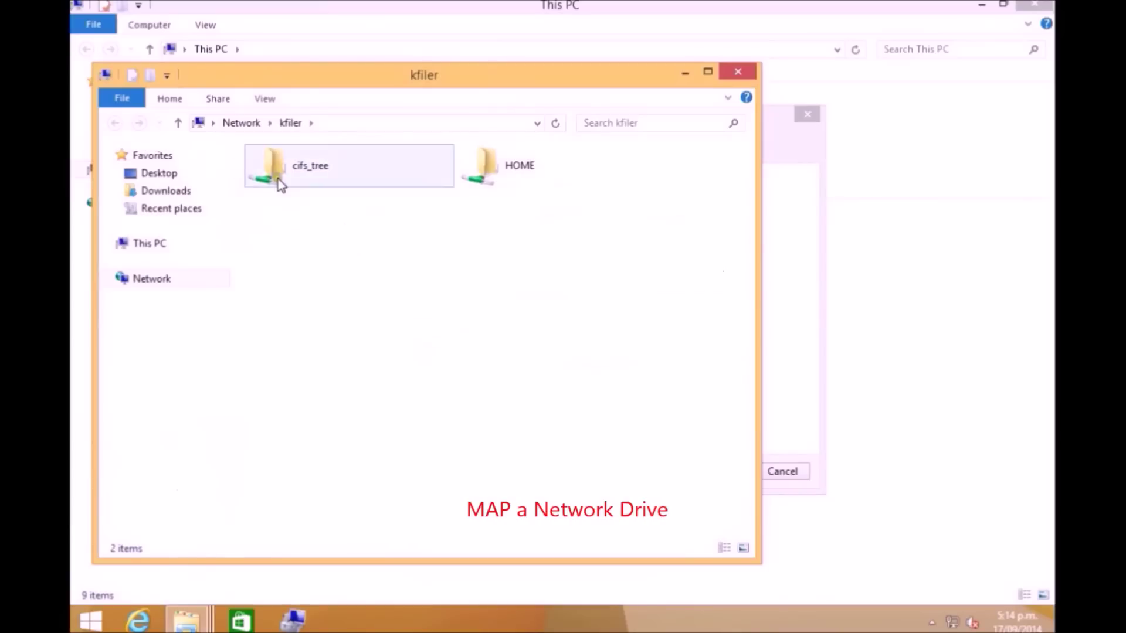
{"action": "double_click", "coordinate": [280, 176]}
{"action": "left_click", "coordinate": [427, 125]}
{"action": "key", "text": "ctrl+c"}
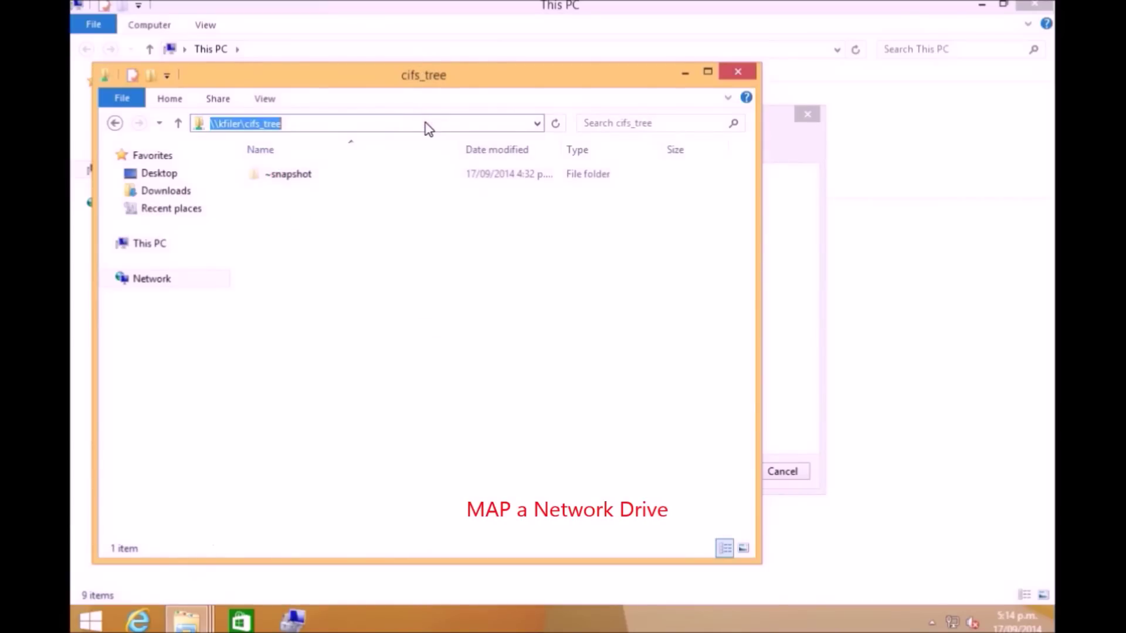
{"action": "left_click", "coordinate": [738, 73]}
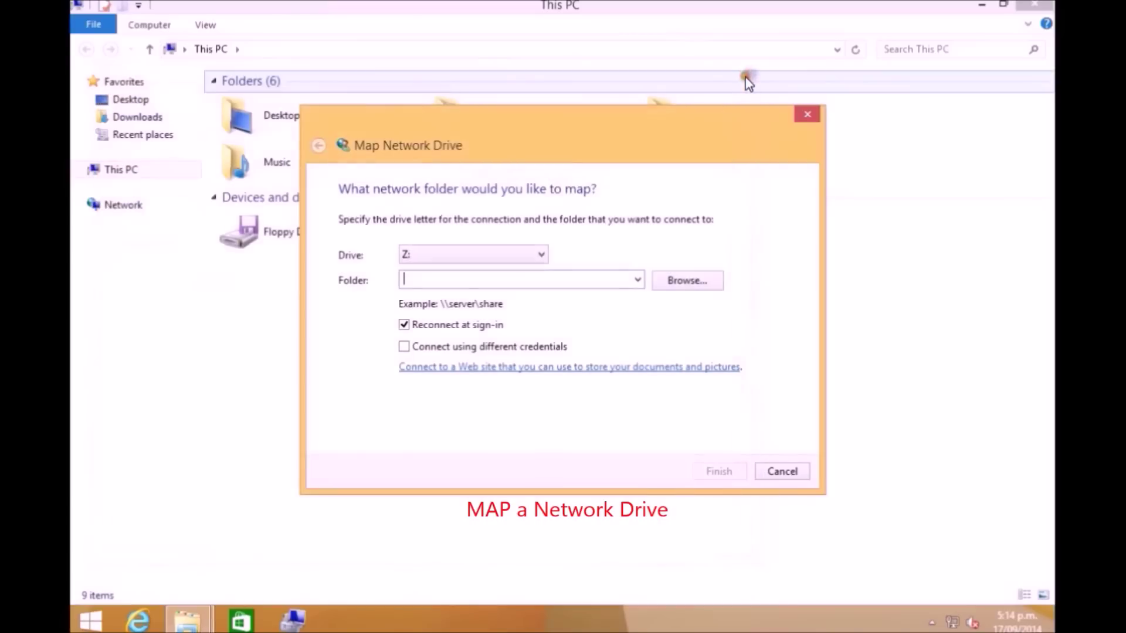
Step: Paste the cifs_tree path as the folder, finish mapping Z:, and open cifs_tree (Z:)
{"action": "left_click", "coordinate": [523, 279]}
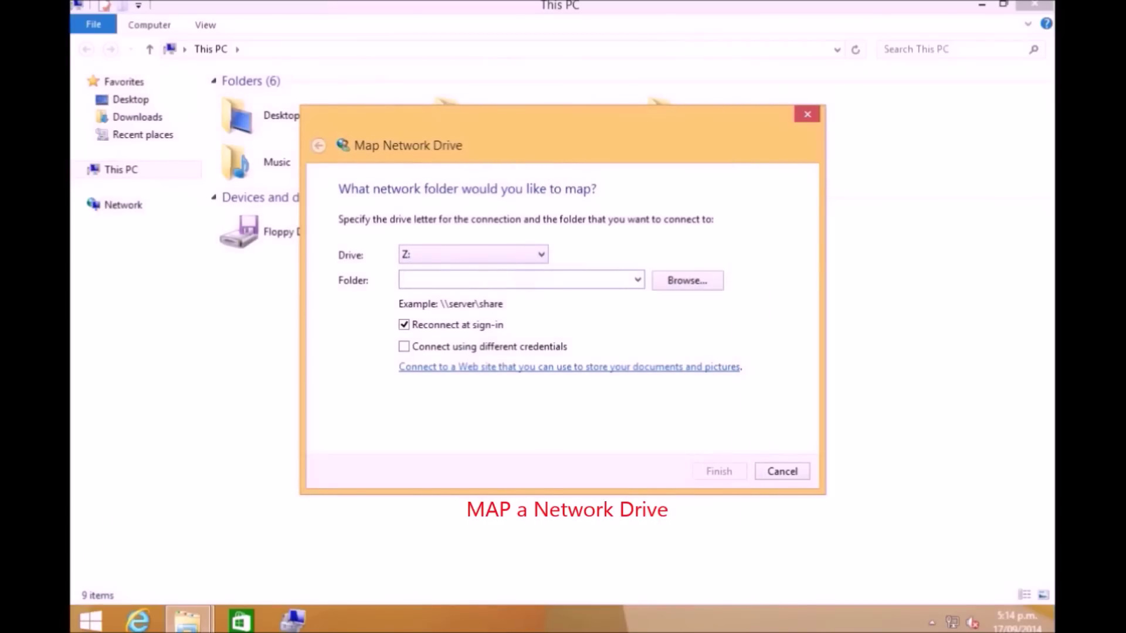
{"action": "key", "text": "ctrl+v"}
{"action": "left_click", "coordinate": [731, 469]}
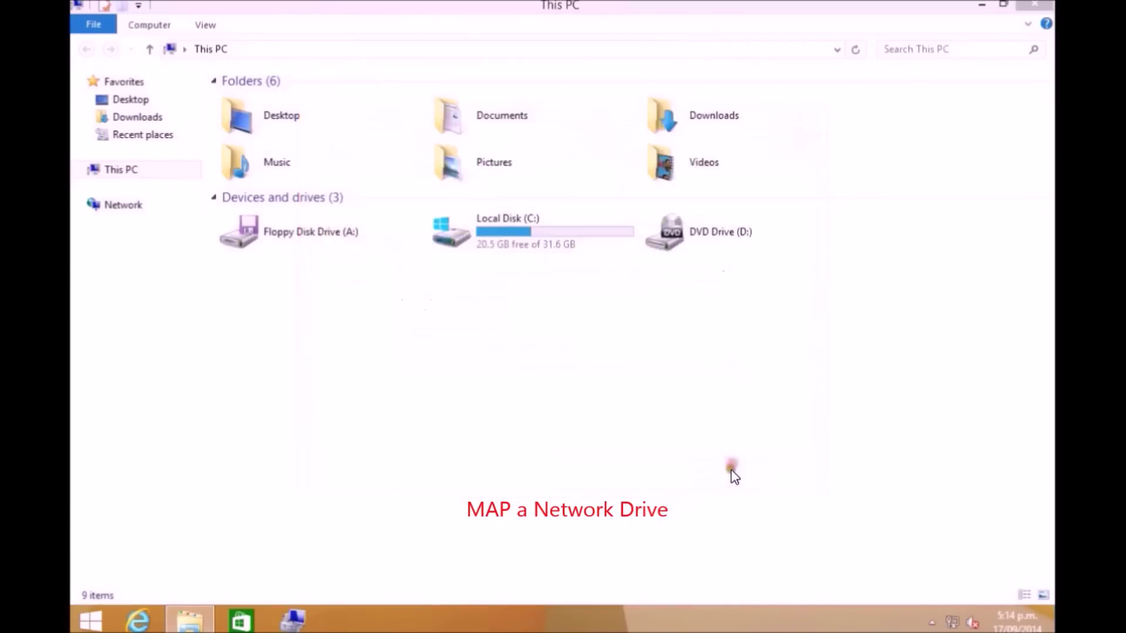
{"action": "left_click", "coordinate": [756, 92]}
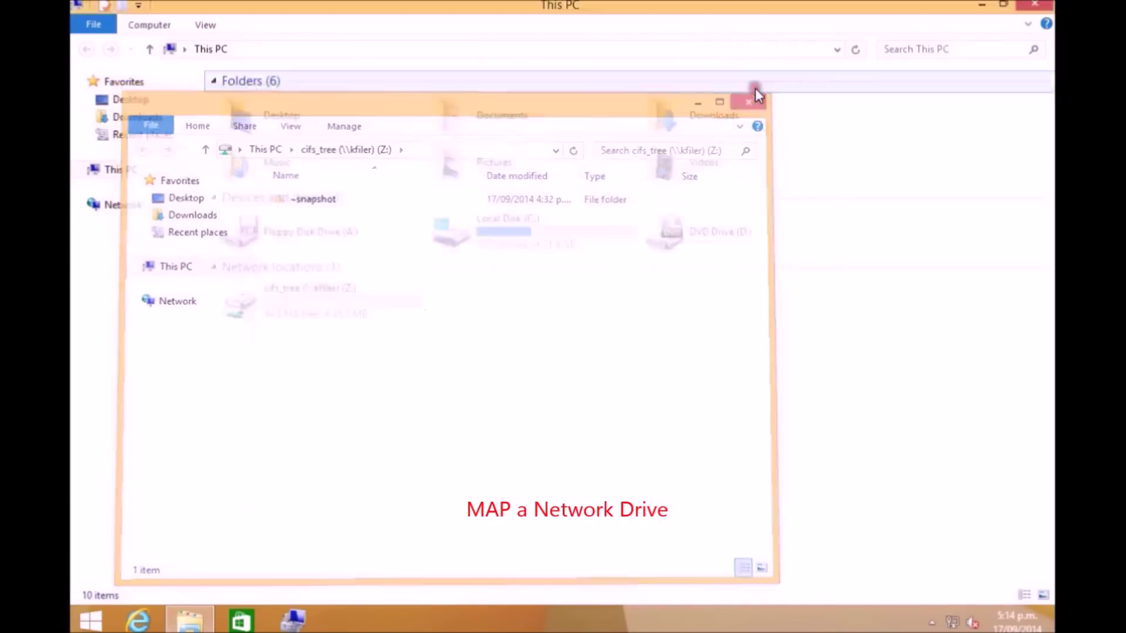
{"action": "left_click", "coordinate": [346, 315]}
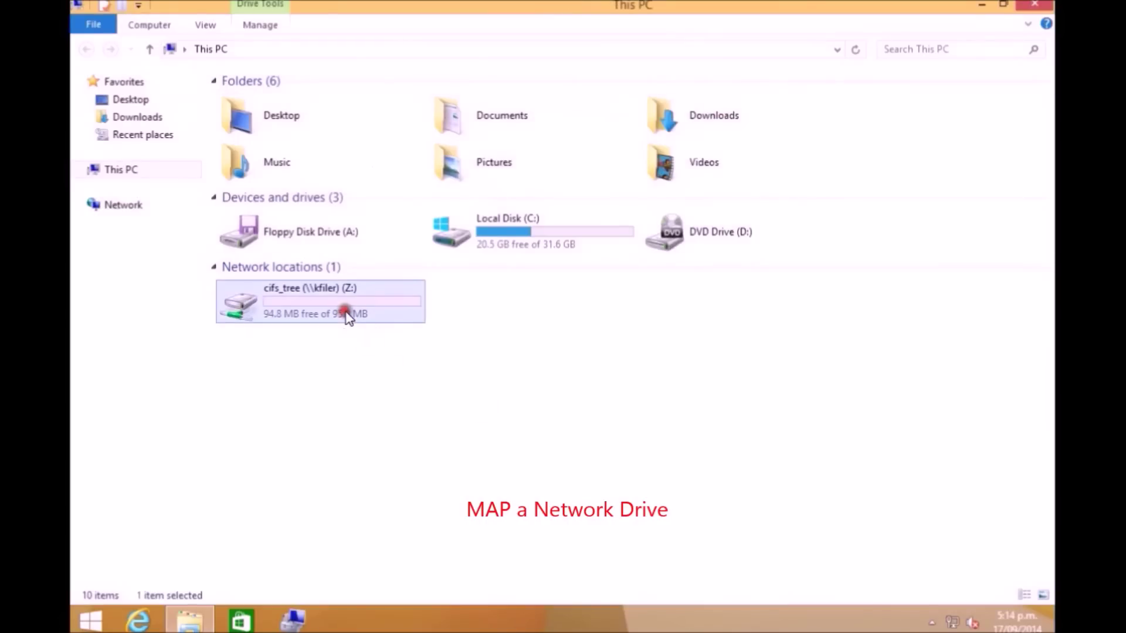
{"action": "double_click", "coordinate": [346, 315]}
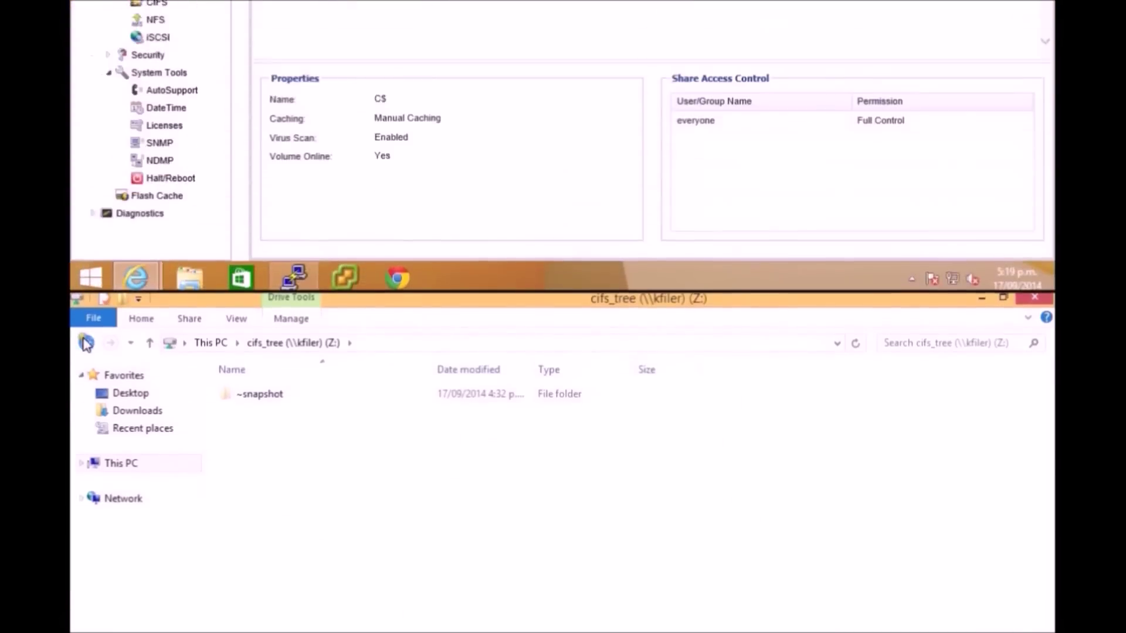
Step: Edit the cifs_tree share's permissions to clear the test user's Read access
{"action": "left_click", "coordinate": [291, 145]}
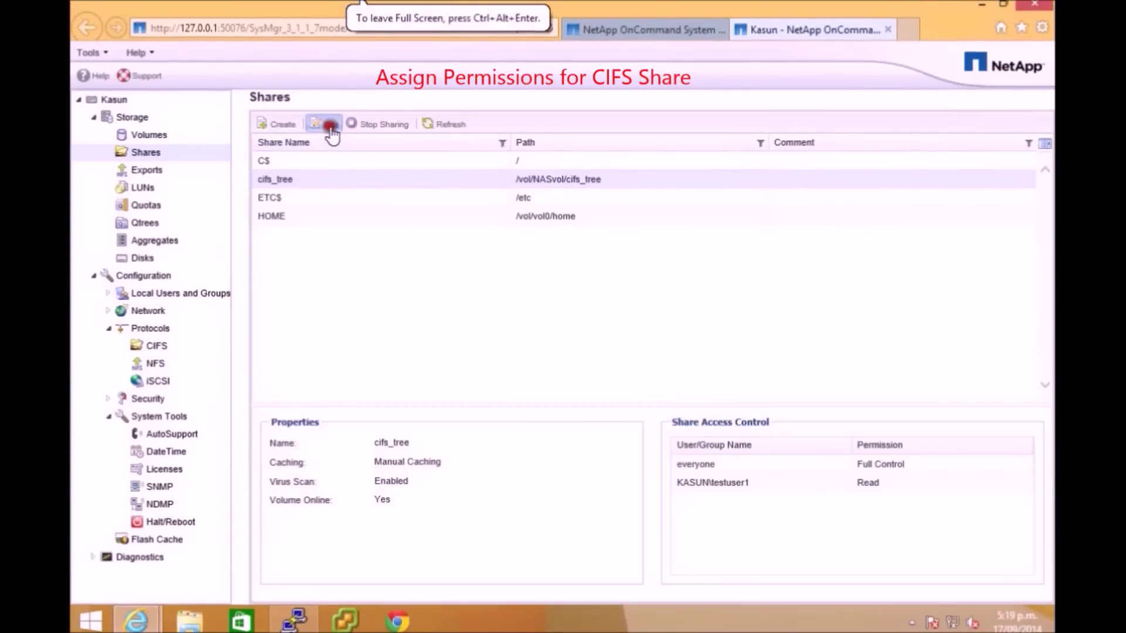
{"action": "left_click", "coordinate": [328, 123]}
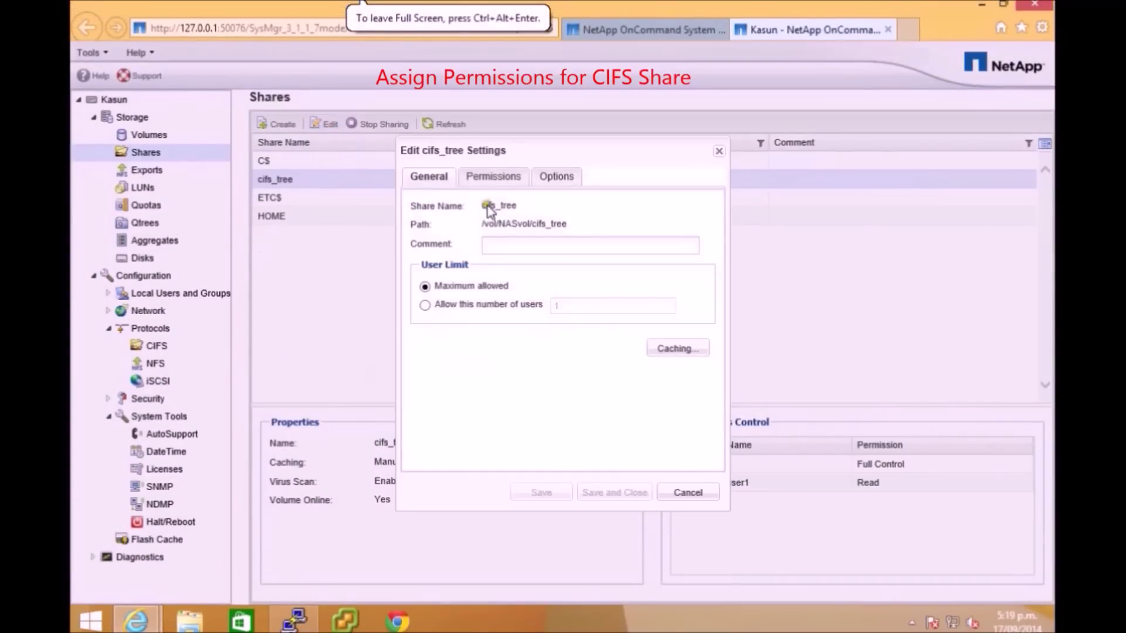
{"action": "left_click", "coordinate": [498, 177]}
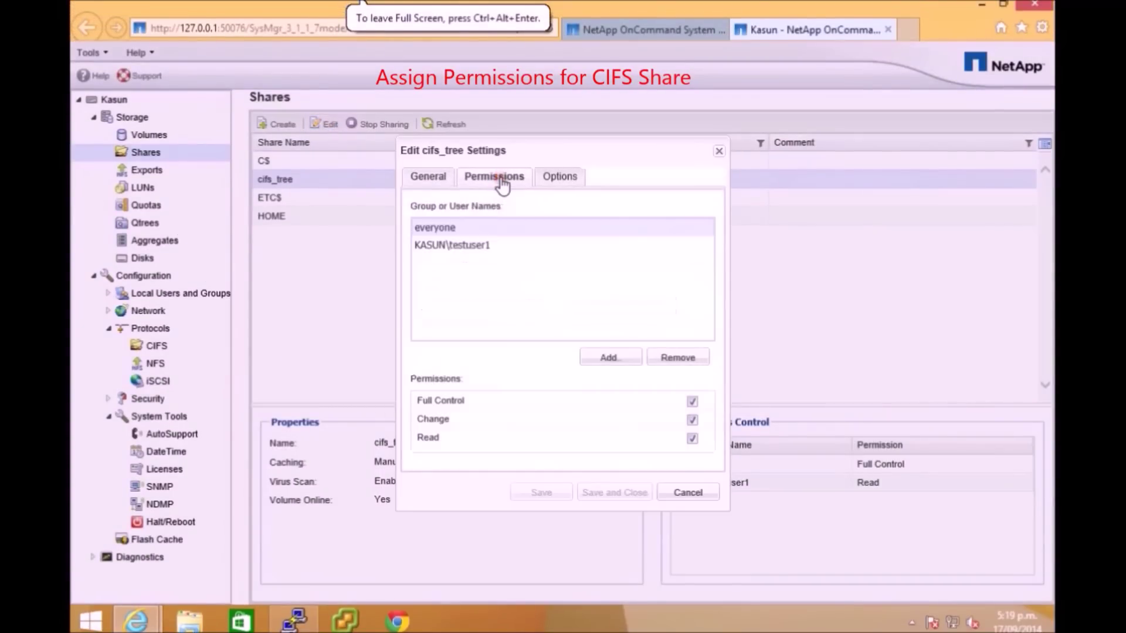
{"action": "left_click", "coordinate": [459, 246]}
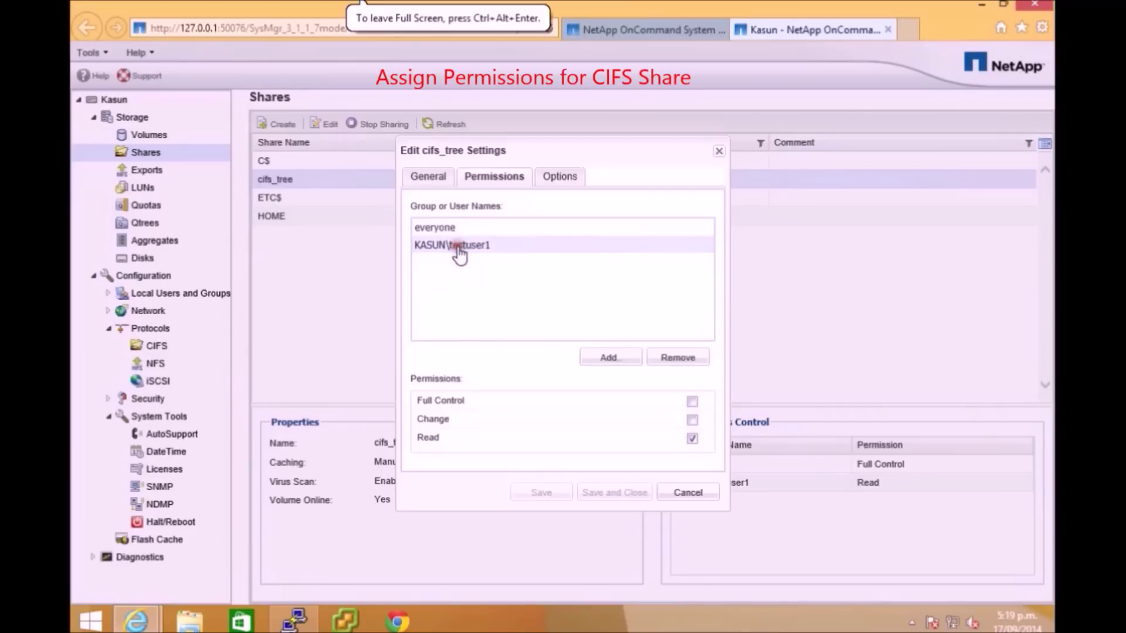
{"action": "left_click", "coordinate": [692, 439]}
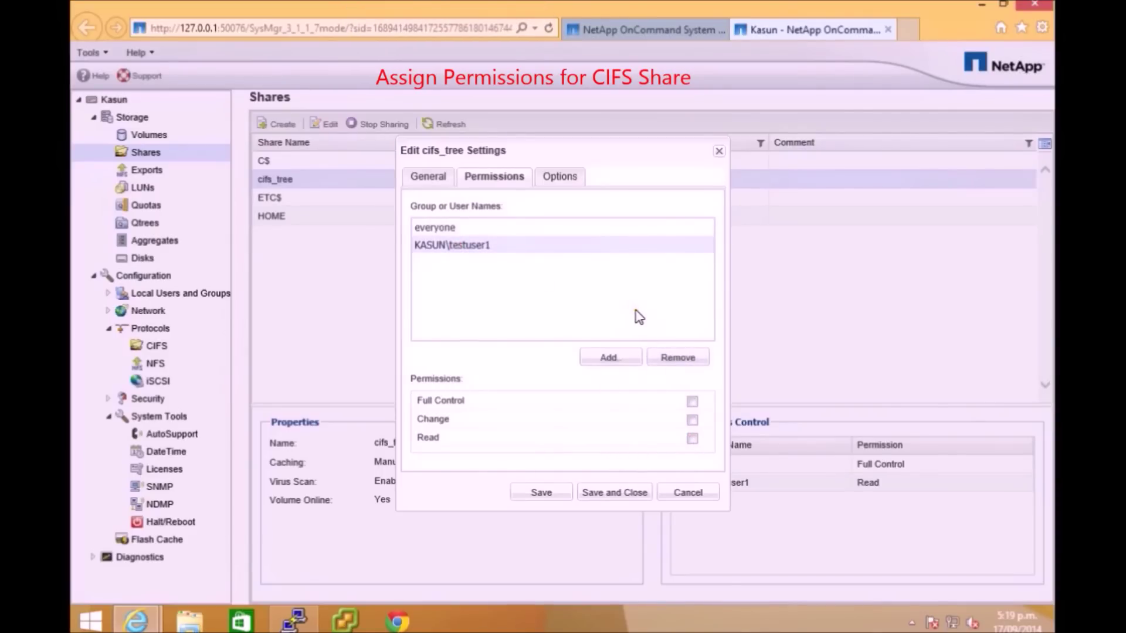
{"action": "left_click", "coordinate": [564, 173]}
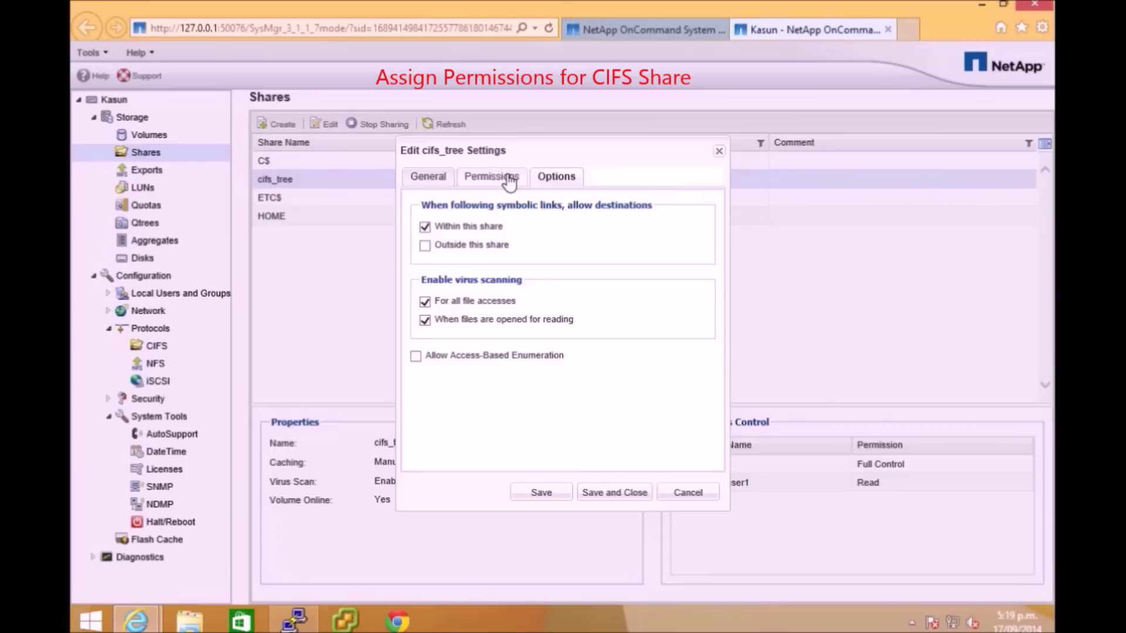
{"action": "left_click", "coordinate": [508, 179]}
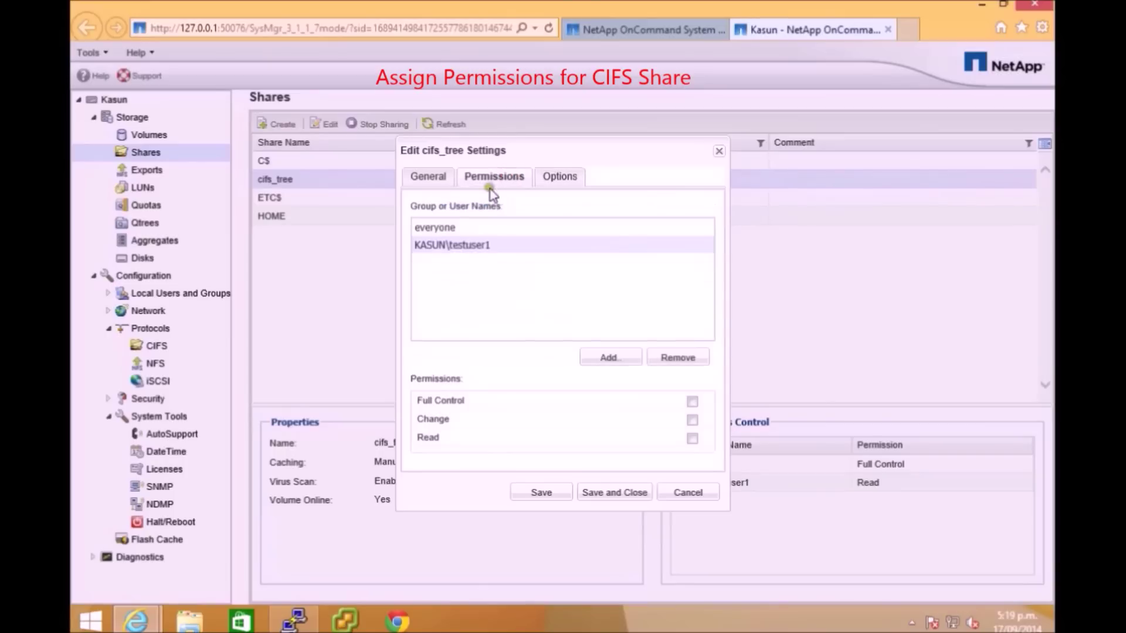
{"action": "left_click", "coordinate": [692, 440]}
Step: Save the permission change, then confirm opening cifs_tree (Z:) fails with an access-denied network error
{"action": "left_click", "coordinate": [610, 493]}
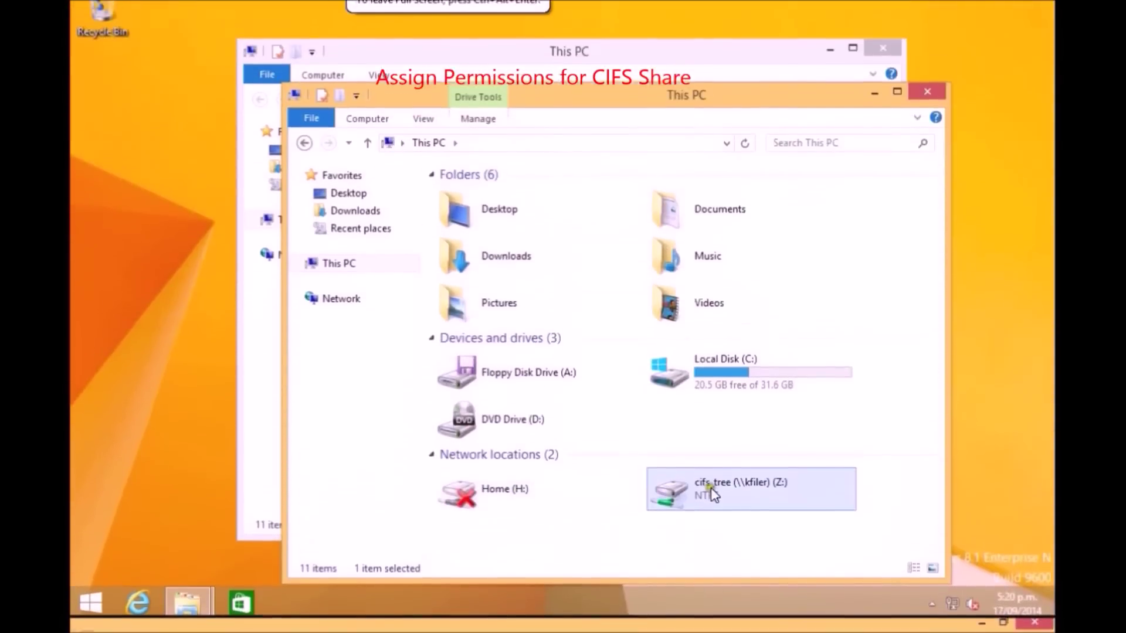
{"action": "double_click", "coordinate": [711, 494]}
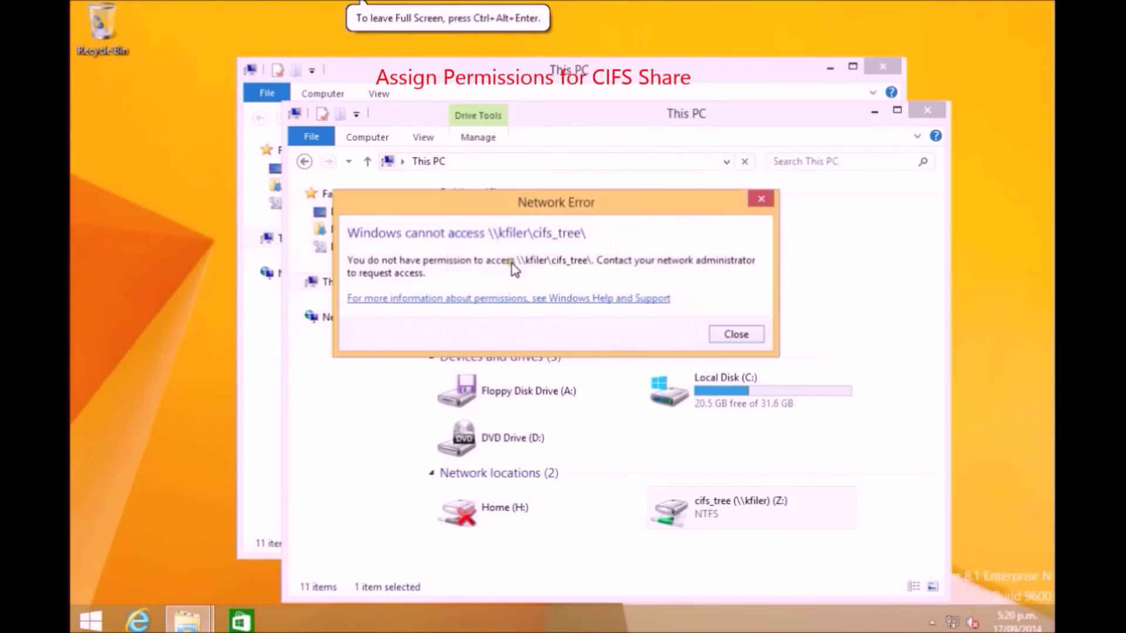
{"action": "left_click", "coordinate": [734, 337]}
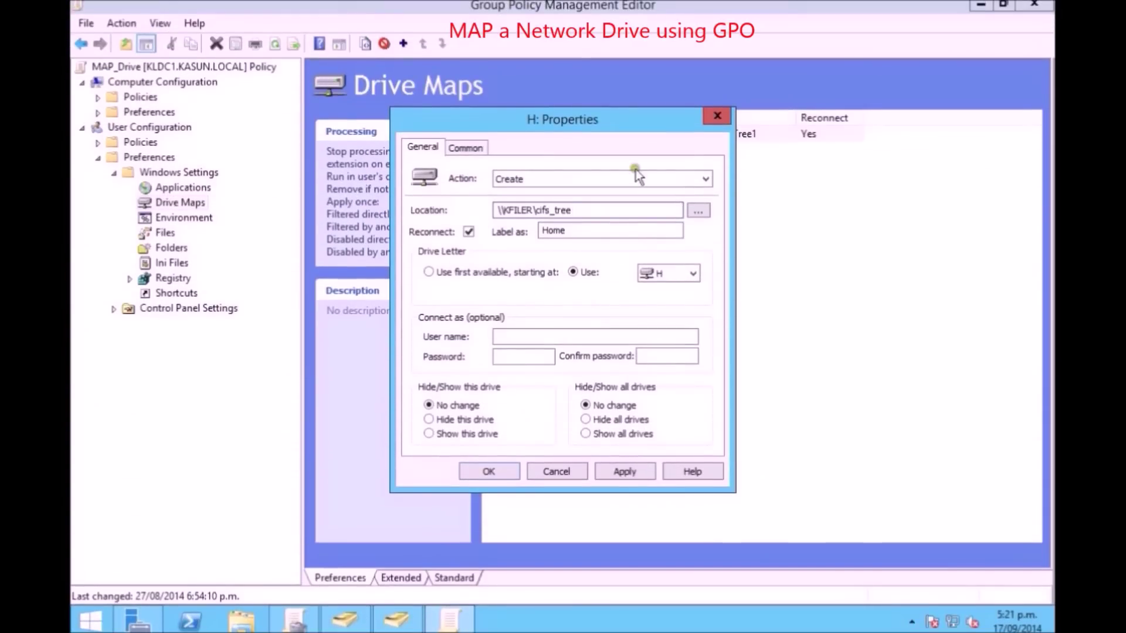
Step: Confirm the Home label and apply the H: drive map to \\KFILER\cifs_tree
{"action": "left_click", "coordinate": [584, 234]}
{"action": "left_click", "coordinate": [614, 469]}
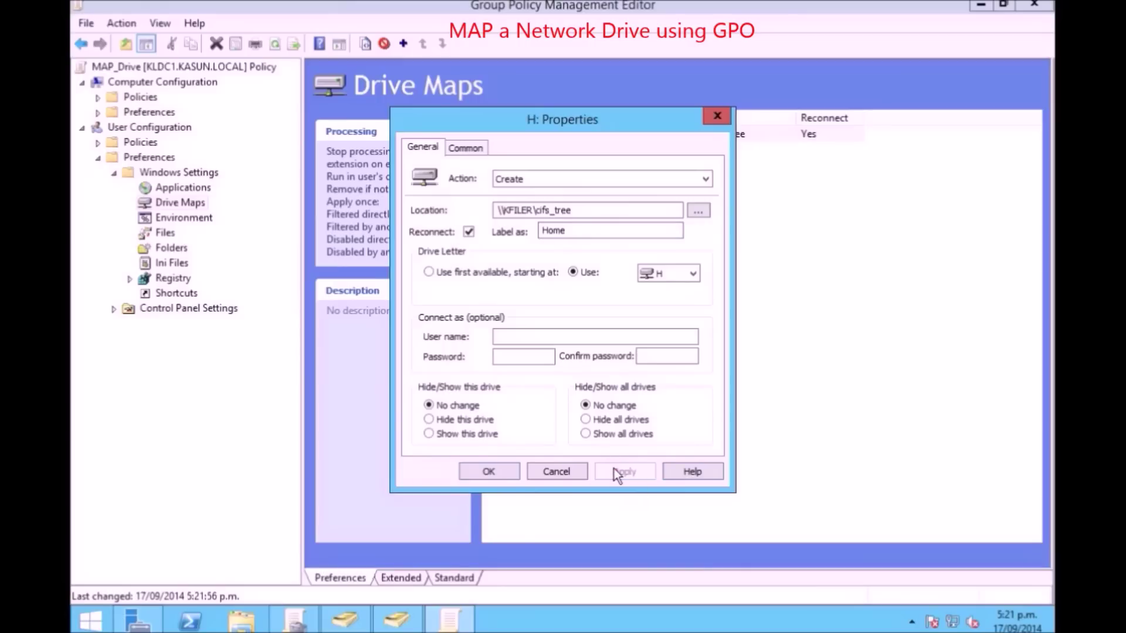
{"action": "left_click", "coordinate": [489, 471]}
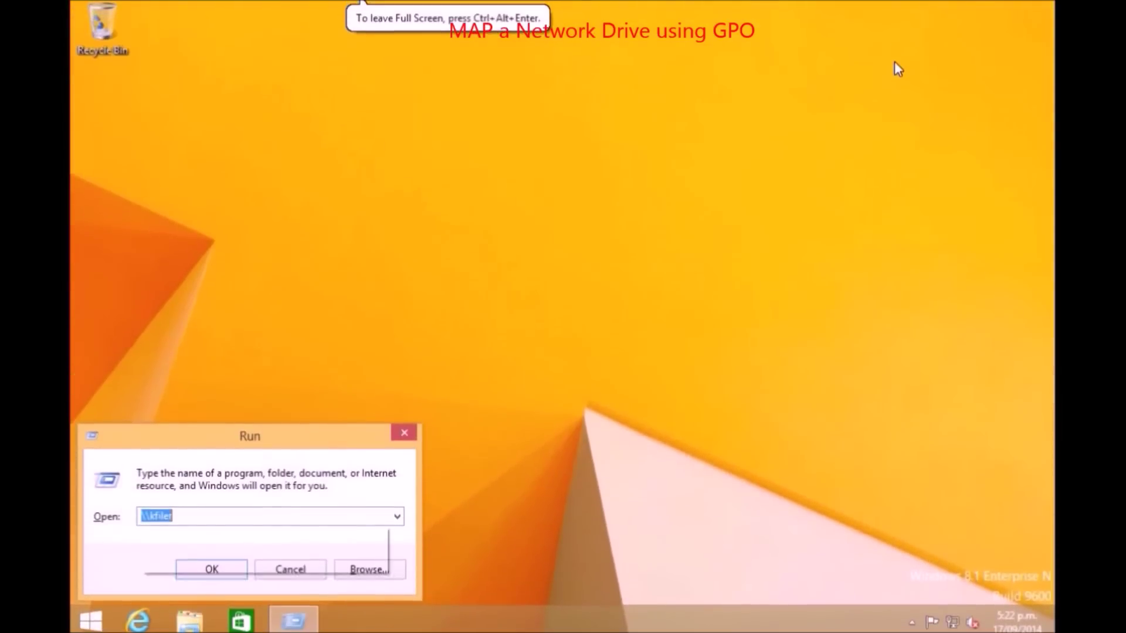
Step: Run gpupdate /force in a command prompt until both policy updates succeed, then close it
{"action": "key", "text": "Return"}
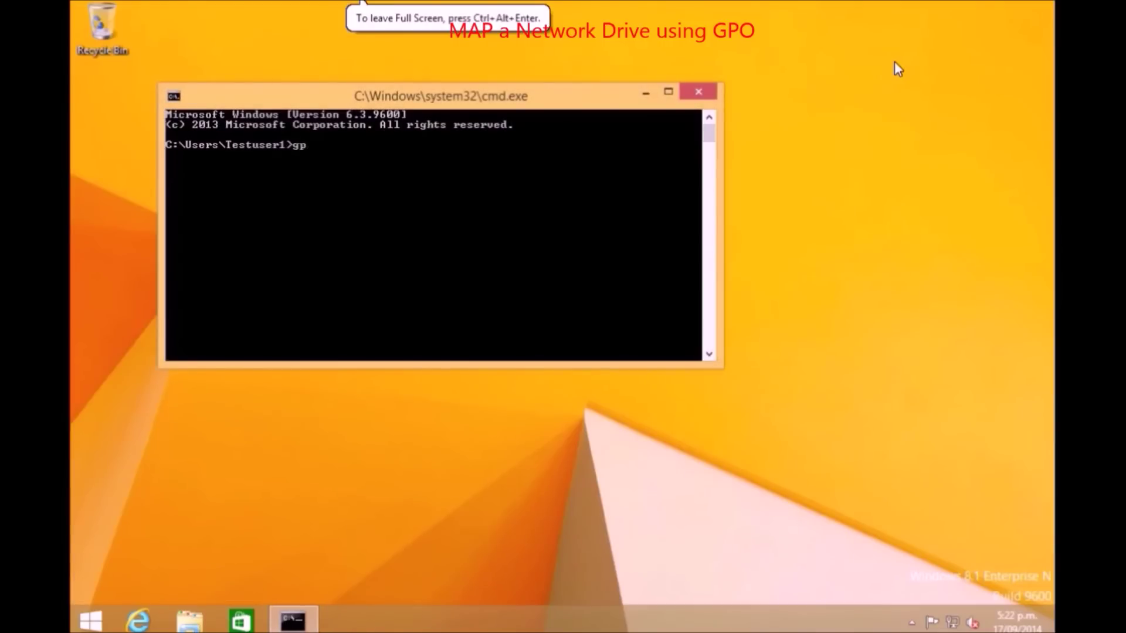
{"action": "type", "text": "gpuo"}
{"action": "key", "text": "BackSpace"}
{"action": "type", "text": "pdate"}
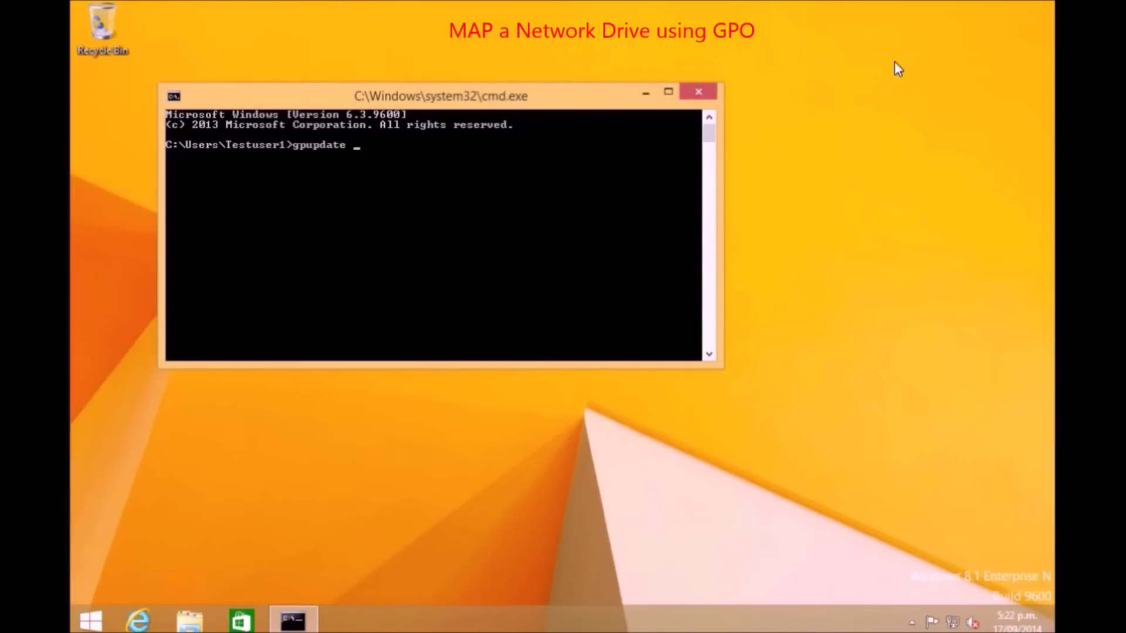
{"action": "type", "text": " /force"}
{"action": "key", "text": "Return"}
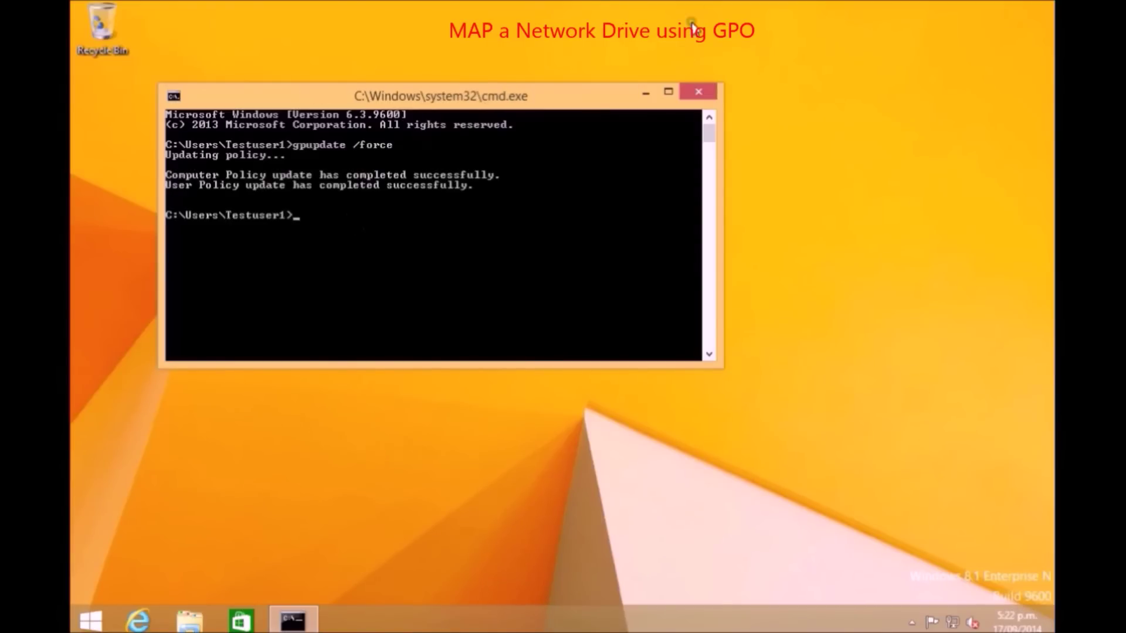
{"action": "left_click", "coordinate": [698, 92]}
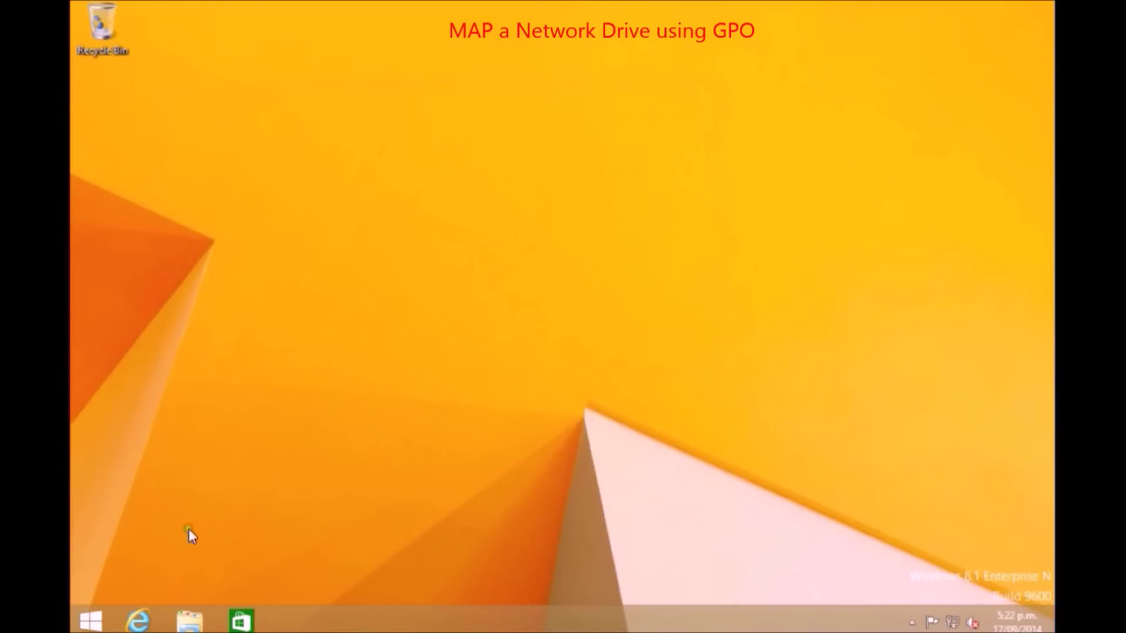
Step: Browse the GPO-mapped Home (H:) drive into its ADMIN folder holding doc, then return to This PC
{"action": "left_click", "coordinate": [191, 625]}
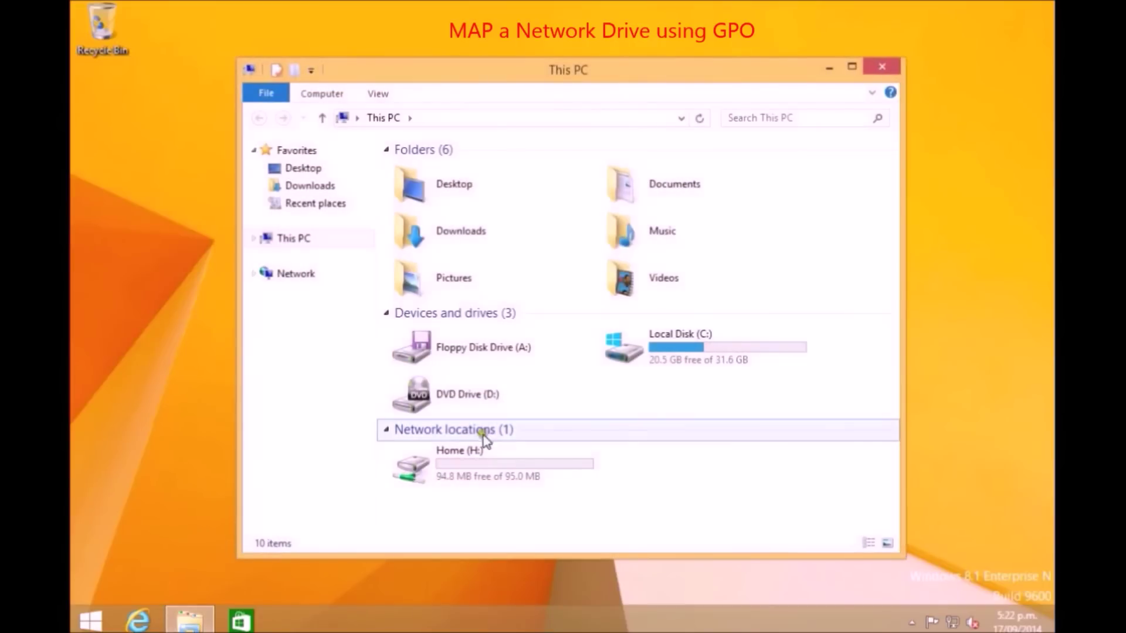
{"action": "left_click", "coordinate": [460, 471]}
{"action": "double_click", "coordinate": [485, 463]}
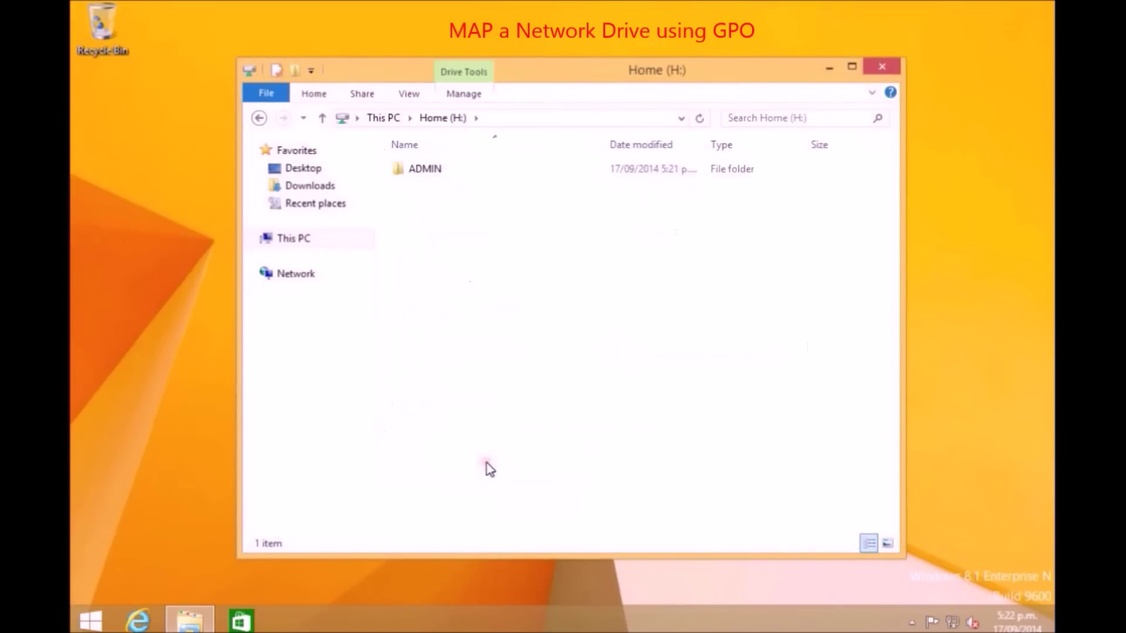
{"action": "double_click", "coordinate": [427, 172]}
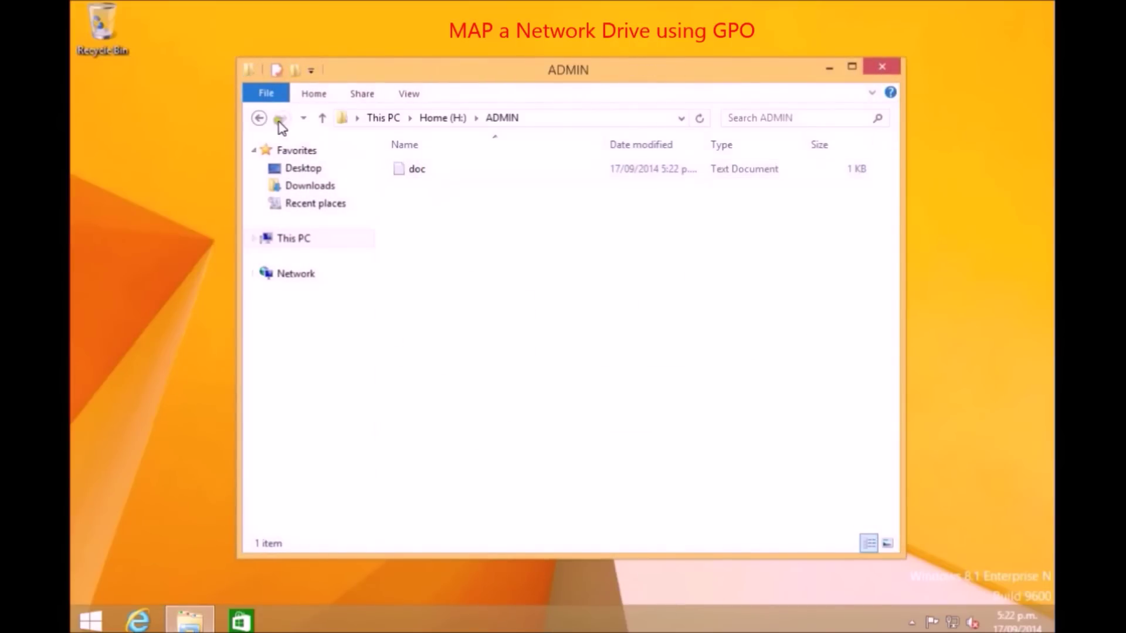
{"action": "double_click", "coordinate": [258, 118]}
{"action": "left_click", "coordinate": [749, 476]}
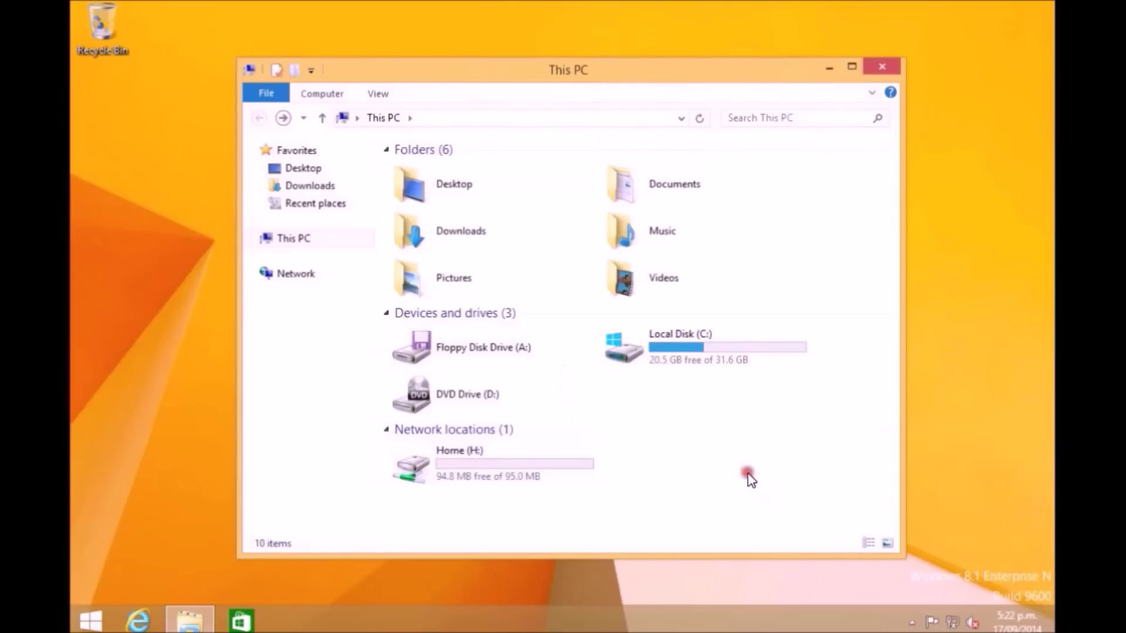